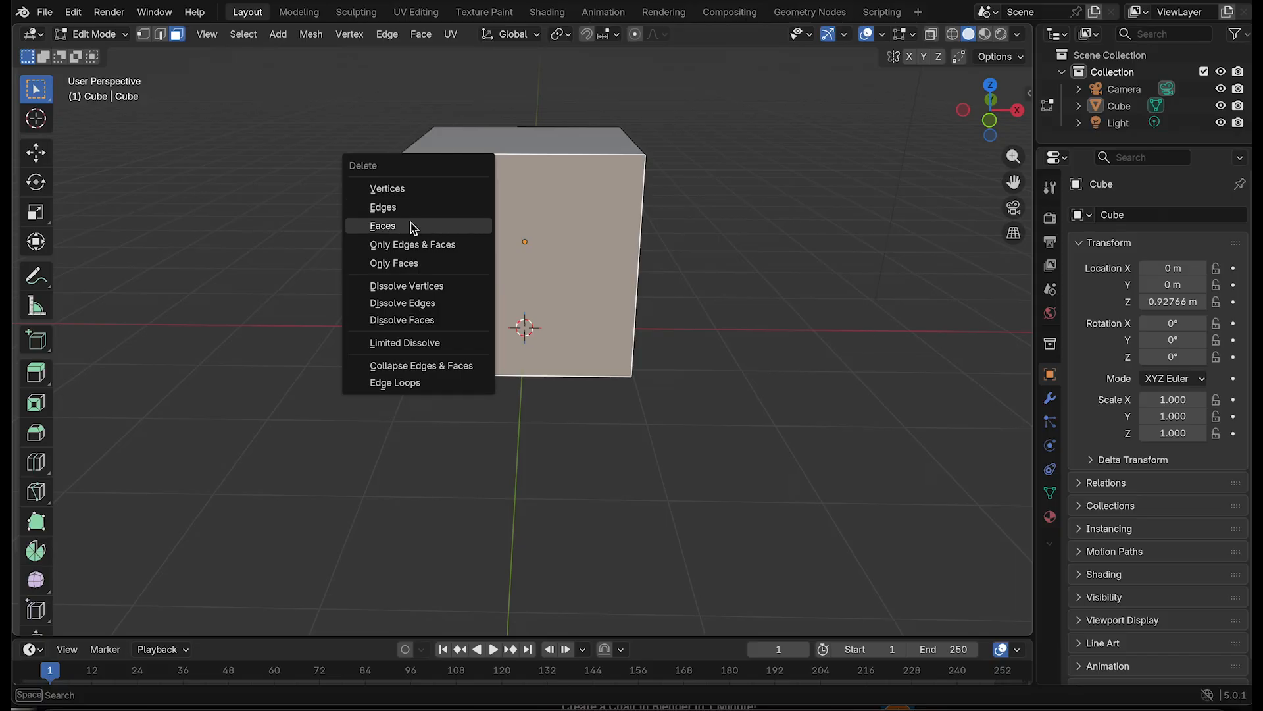
# Delete the front face and the top face of the cube, leaving it open at both
pyautogui.click(410, 225)
pyautogui.moveTo(1020, 116); pyautogui.dragTo(986, 115)
pyautogui.click(561, 177)
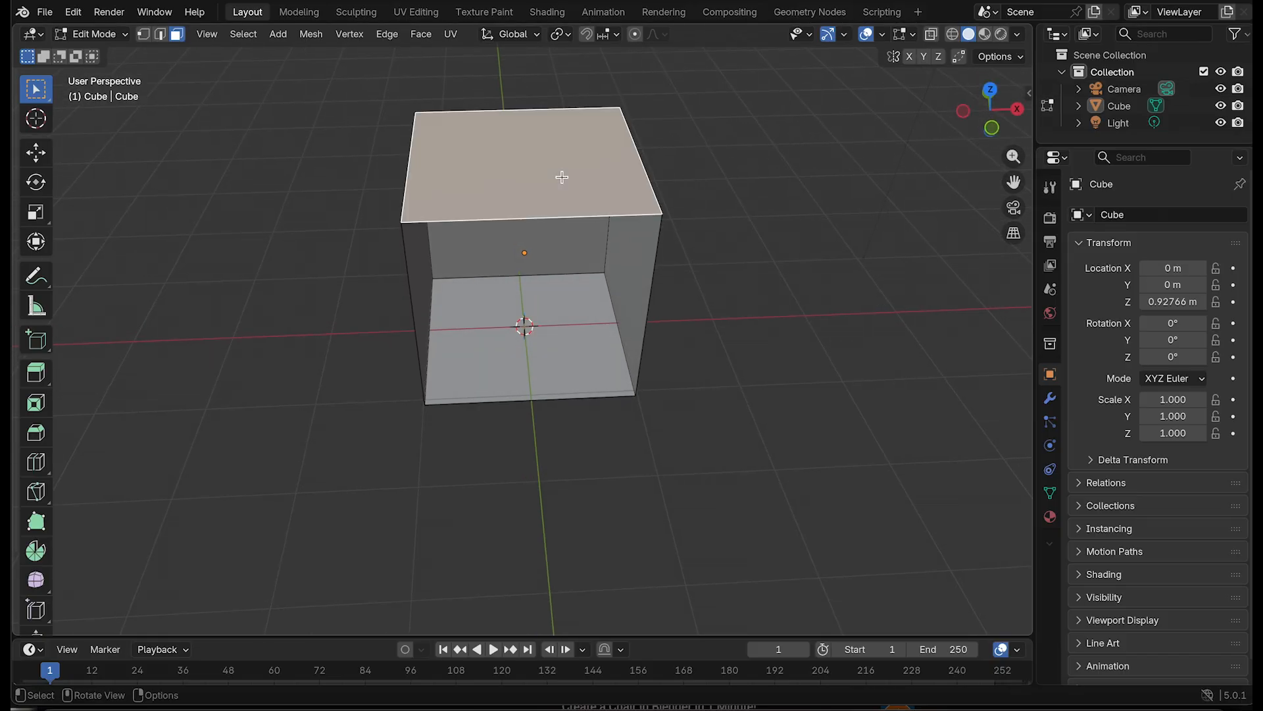
pyautogui.press('x')
pyautogui.click(538, 178)
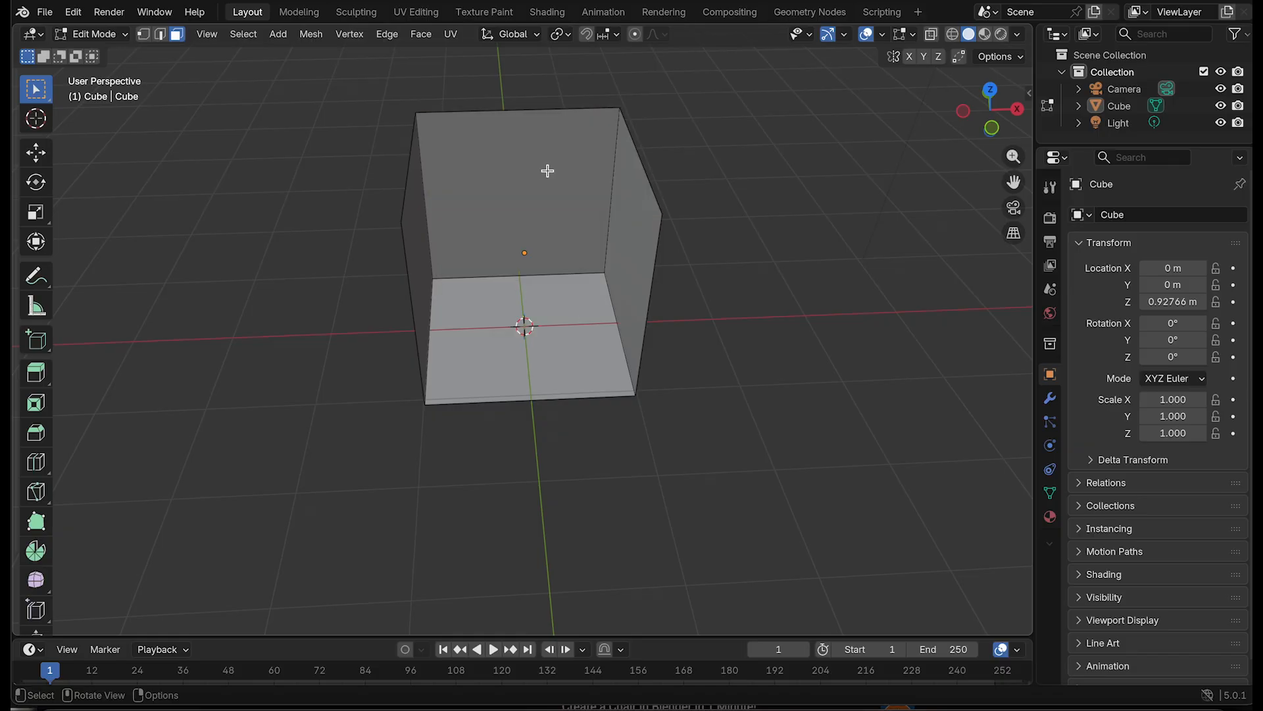
# Select all remaining faces of the open cube, subdivide them once, and clear the selection
pyautogui.moveTo(1006, 110); pyautogui.dragTo(993, 96)
pyautogui.click(546, 241)
pyautogui.click(869, 249)
pyautogui.moveTo(344, 122); pyautogui.dragTo(702, 349)
pyautogui.click(895, 217)
pyautogui.moveTo(1004, 112); pyautogui.dragTo(934, 99)
pyautogui.moveTo(346, 132); pyautogui.dragTo(771, 410)
pyautogui.moveTo(1000, 123); pyautogui.dragTo(447, 154)
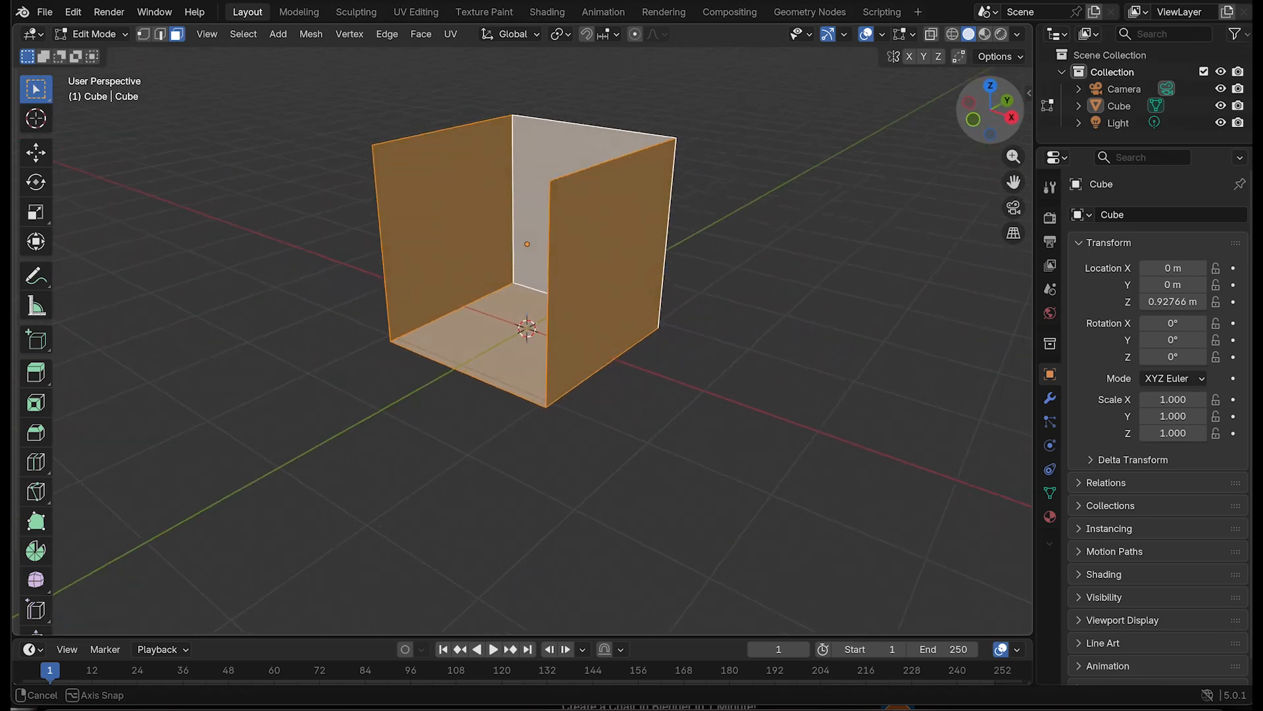
pyautogui.moveTo(705, 308); pyautogui.dragTo(763, 299)
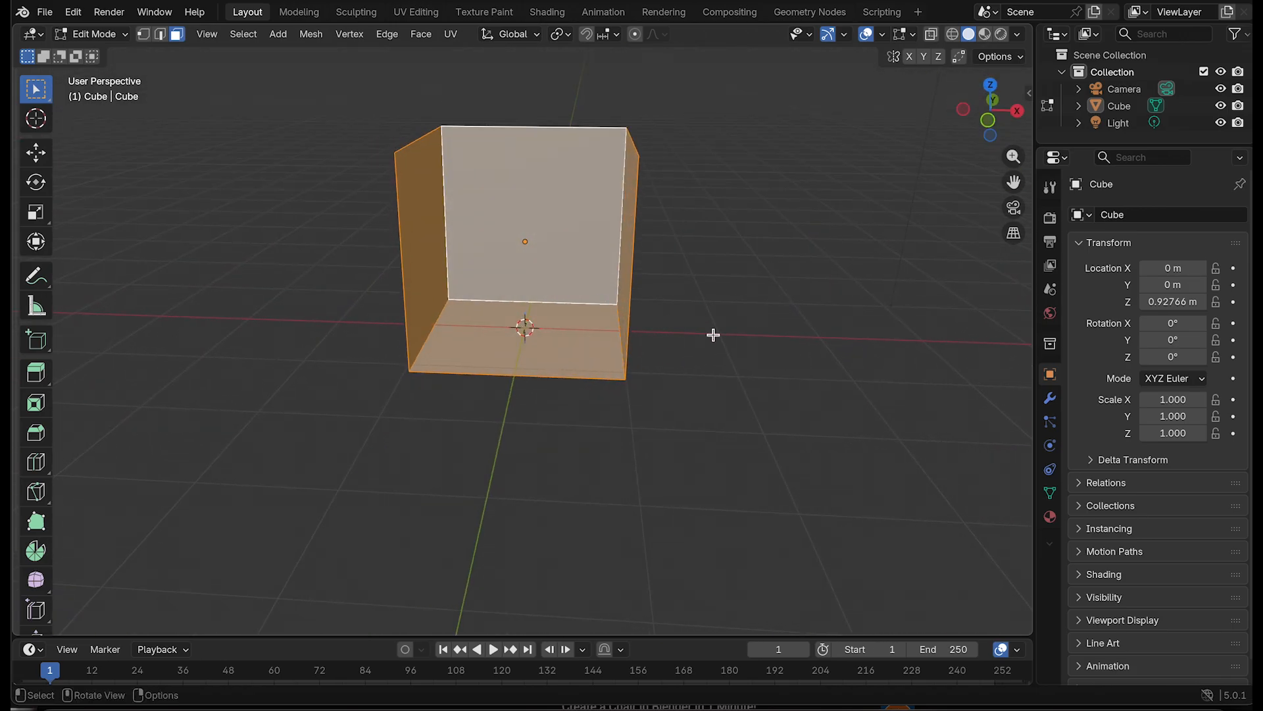
pyautogui.keyDown('shift'); pyautogui.click(568, 203); pyautogui.keyUp('shift')
pyautogui.keyDown('shift'); pyautogui.click(535, 209); pyautogui.keyUp('shift')
pyautogui.rightClick(546, 205)
pyautogui.click(548, 206)
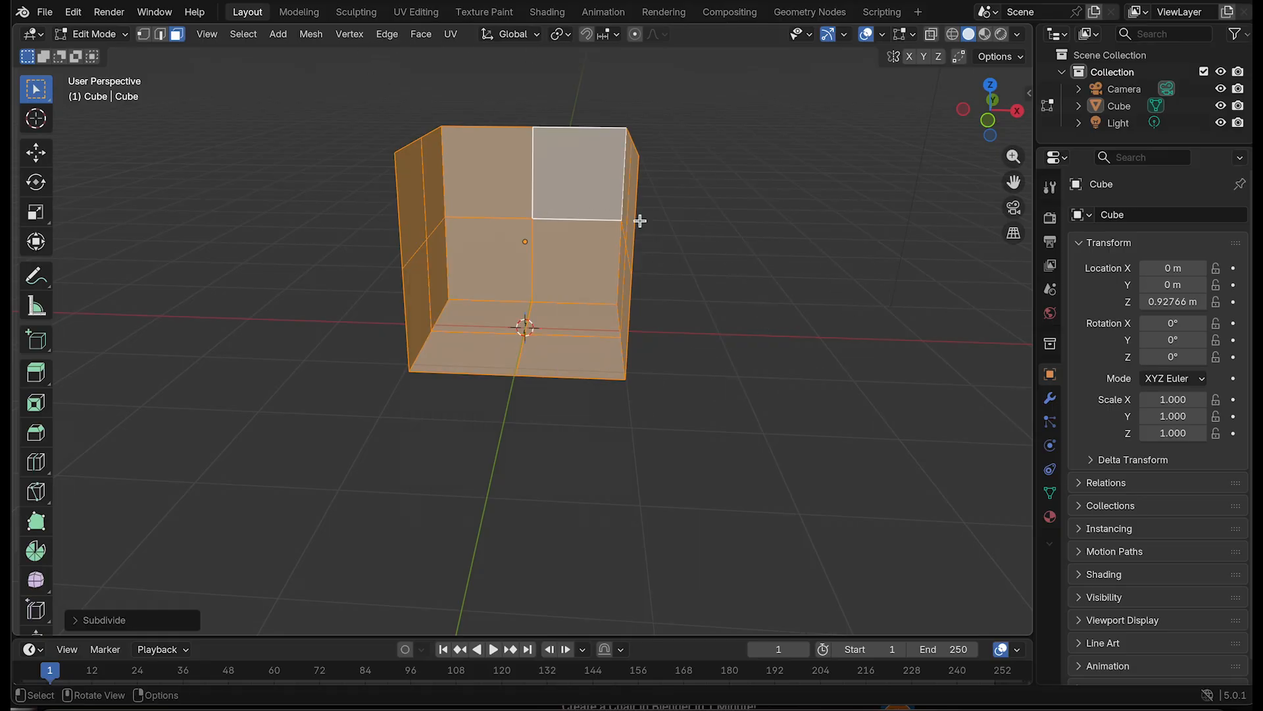
pyautogui.hotkey('alt', 'a')
# Lower the upper front faces of both side walls along Z to form the armrests
pyautogui.moveTo(990, 109)
pyautogui.mouseDown()
pyautogui.moveTo(947, 113)
pyautogui.moveTo(974, 125)
pyautogui.moveTo(966, 135)
pyautogui.moveTo(980, 110)
pyautogui.moveTo(962, 120)
pyautogui.moveTo(1011, 118)
pyautogui.mouseUp()
pyautogui.click(539, 209)
pyautogui.keyDown('shift'); pyautogui.click(505, 198); pyautogui.keyUp('shift')
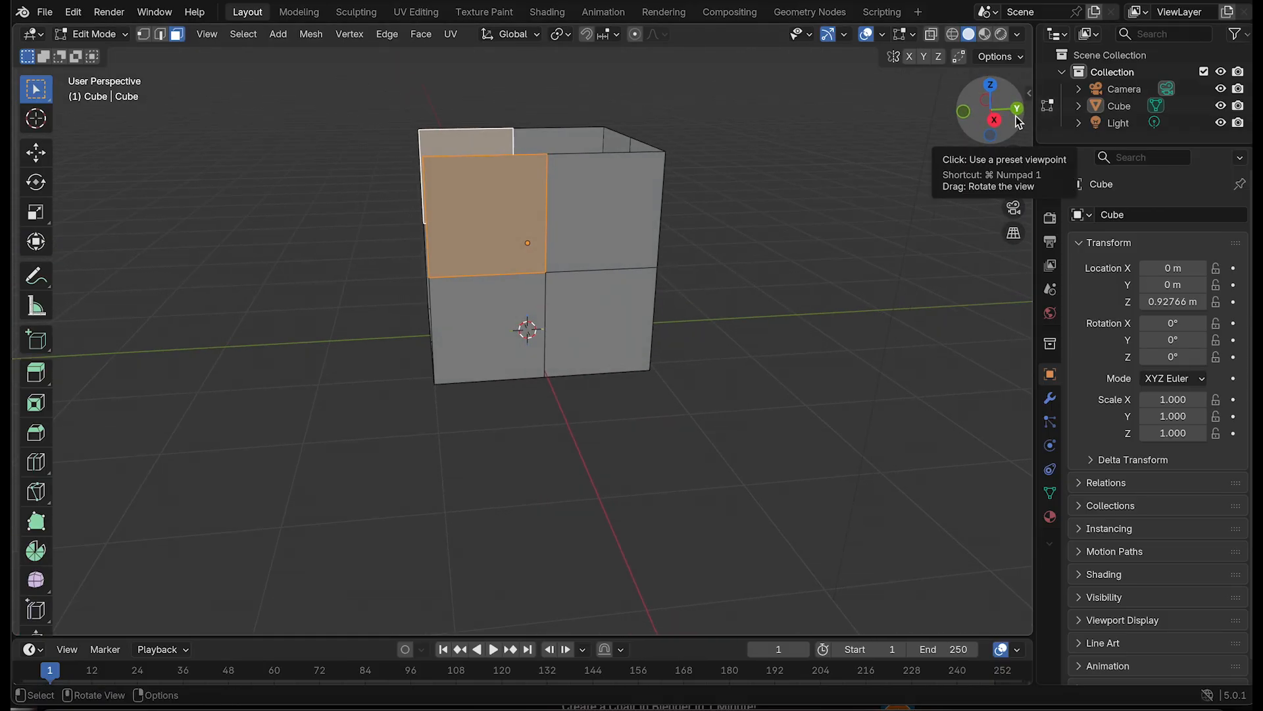
pyautogui.moveTo(1016, 115); pyautogui.dragTo(1023, 122)
pyautogui.click(27, 153)
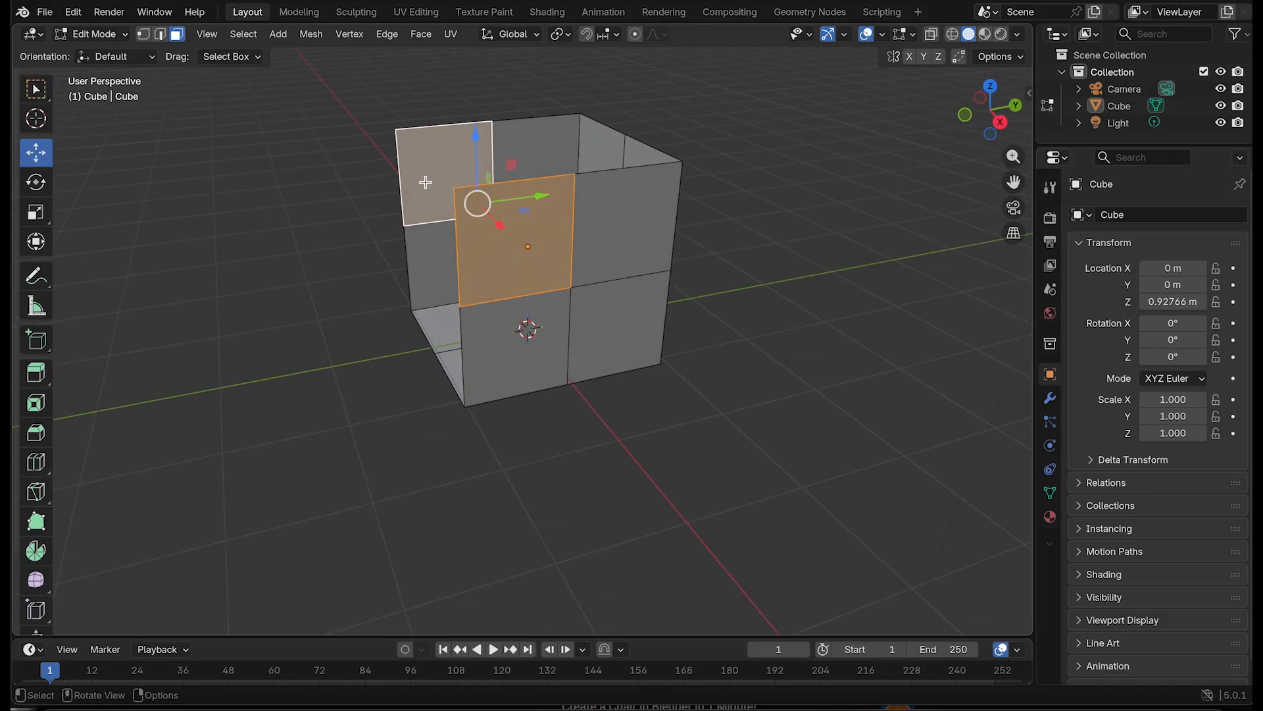
pyautogui.moveTo(475, 135); pyautogui.dragTo(490, 186)
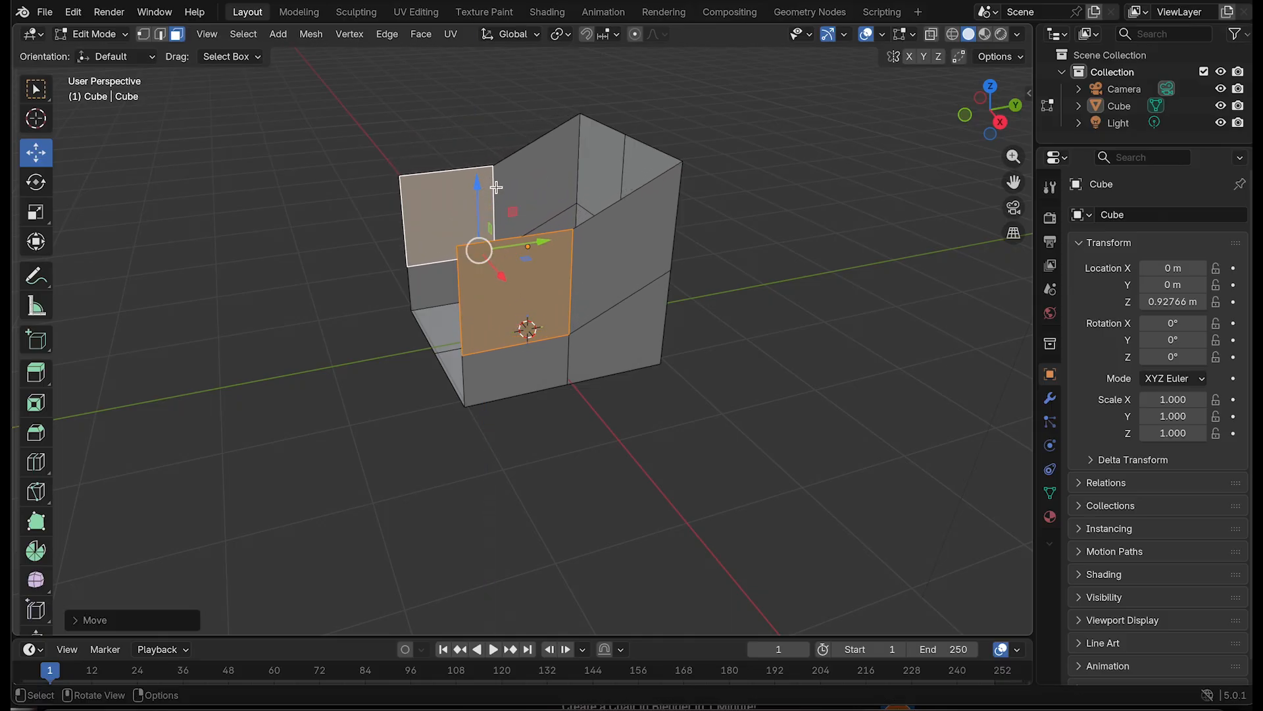
pyautogui.click(852, 265)
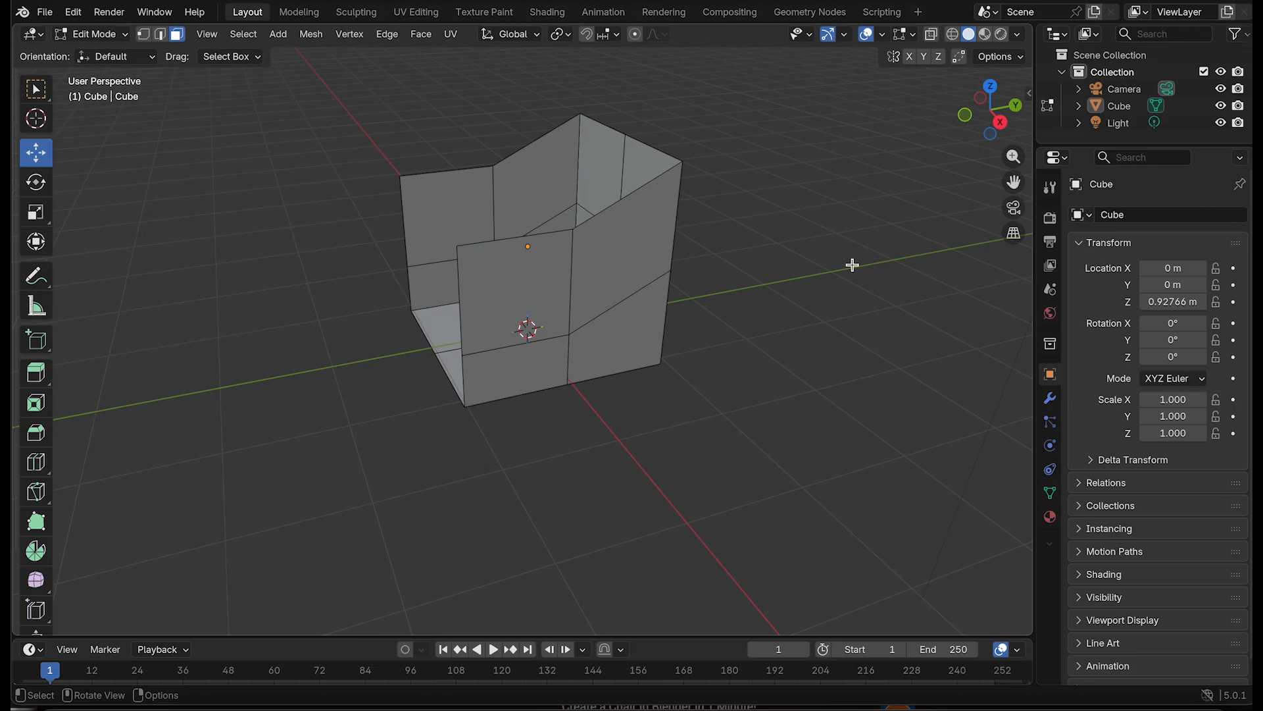
# Shift the top front edges of both side walls backward along Y to slant the armrest fronts
pyautogui.click(161, 35)
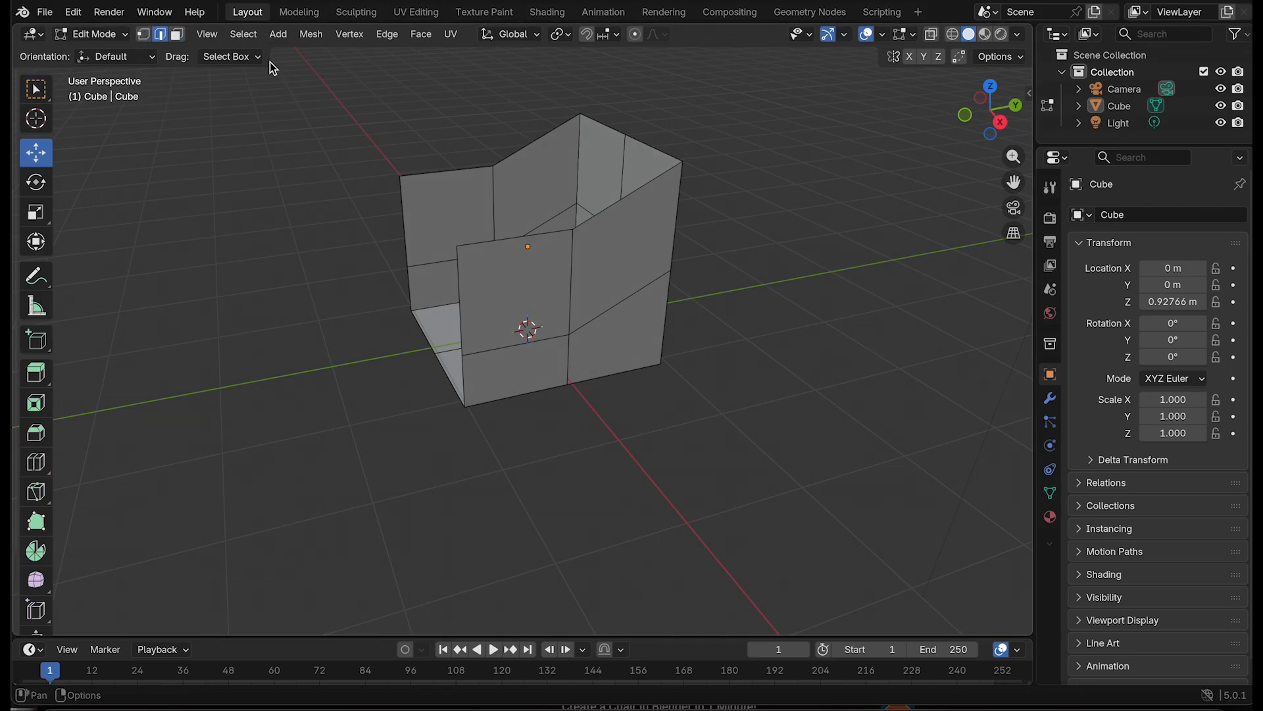
pyautogui.click(481, 243)
pyautogui.keyDown('shift'); pyautogui.click(434, 173); pyautogui.keyUp('shift')
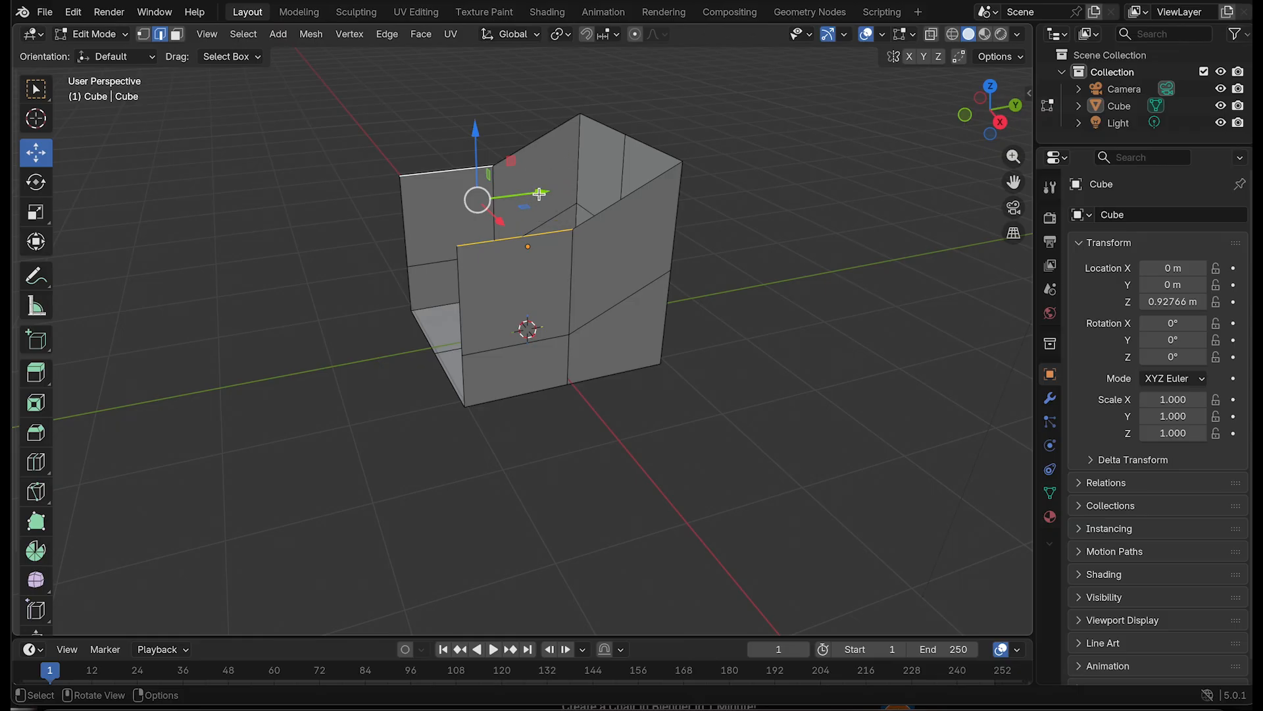
pyautogui.moveTo(540, 193); pyautogui.dragTo(571, 194)
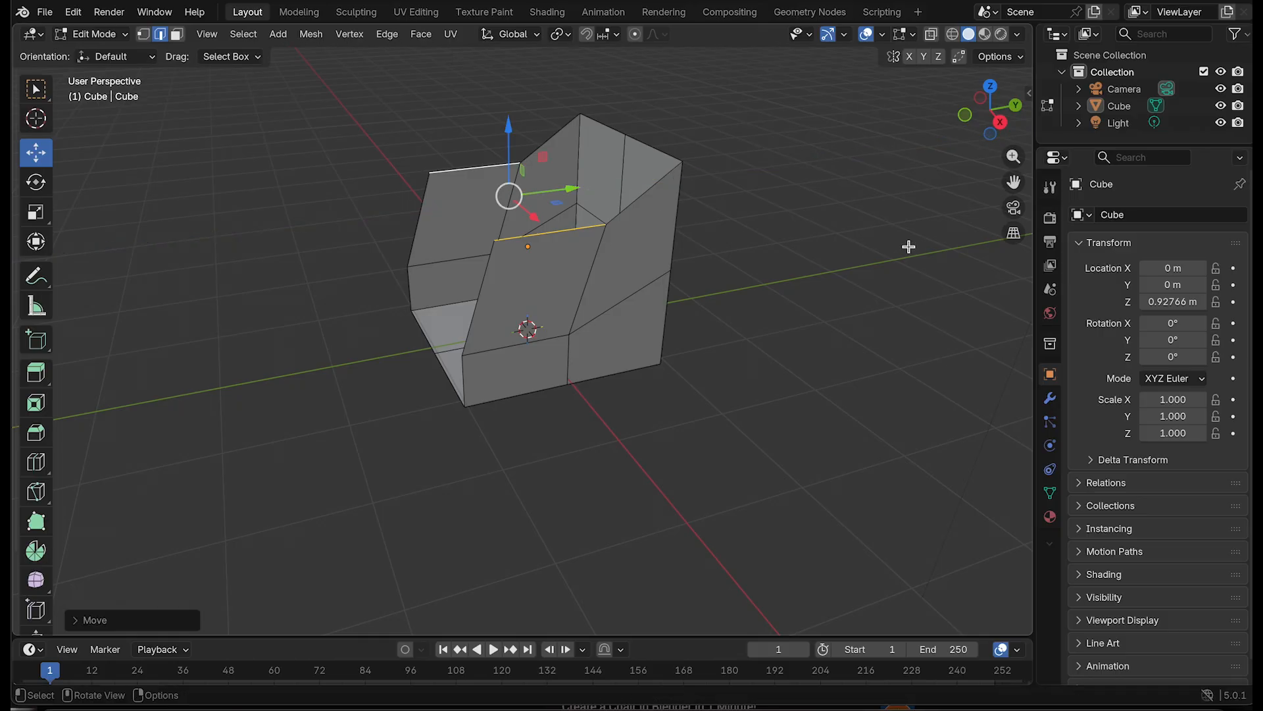
pyautogui.click(884, 247)
# Return to Object Mode, add a level 2 Subdivision Surface modifier to the cube, and apply it
pyautogui.click(97, 34)
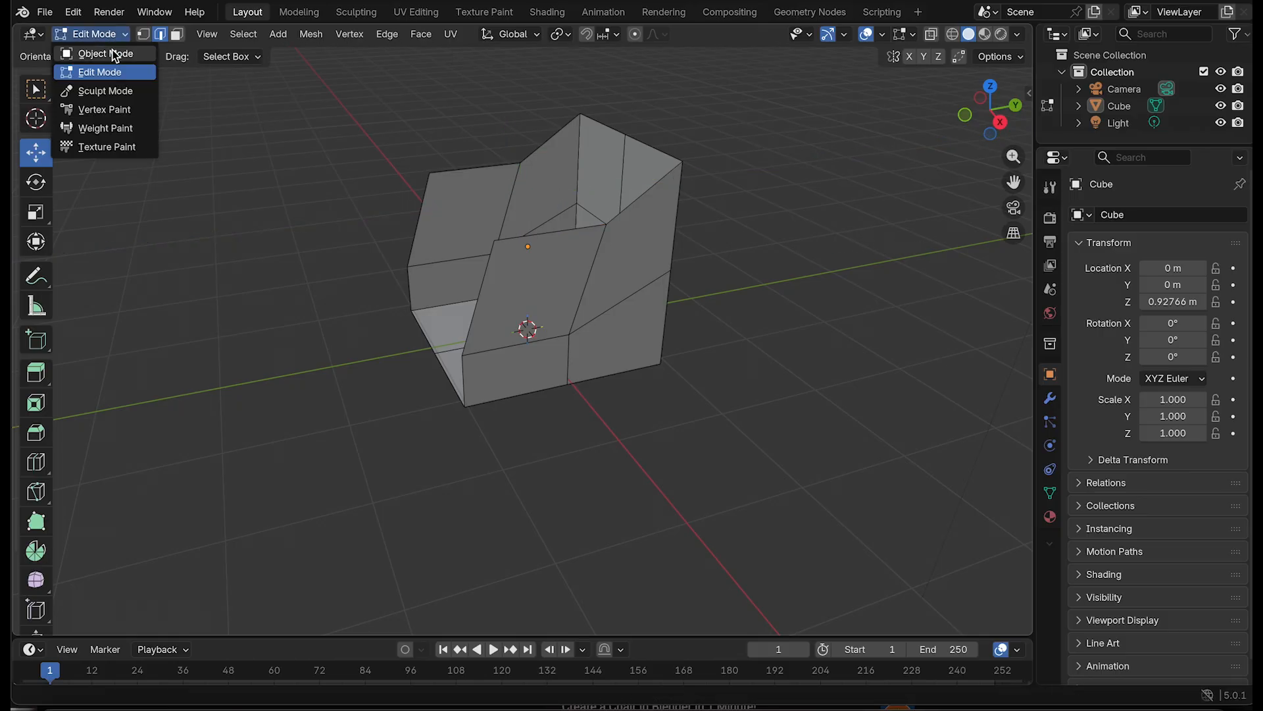
pyautogui.click(113, 50)
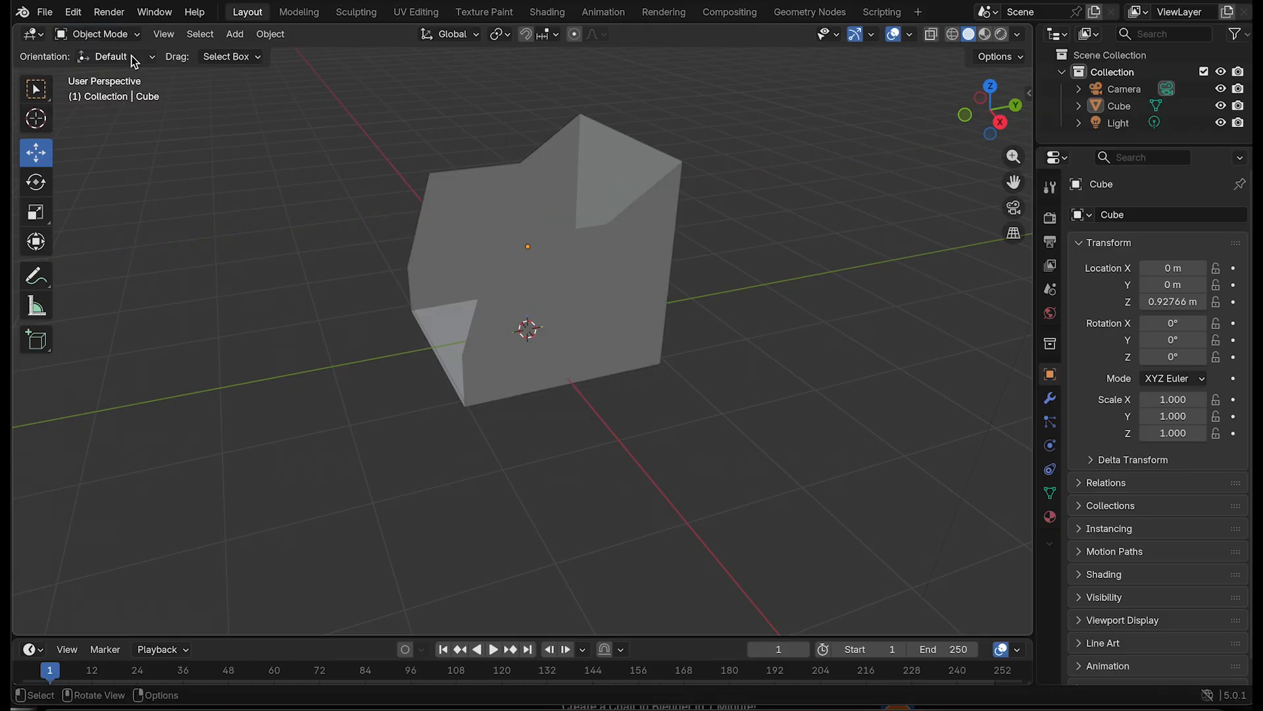
pyautogui.click(593, 265)
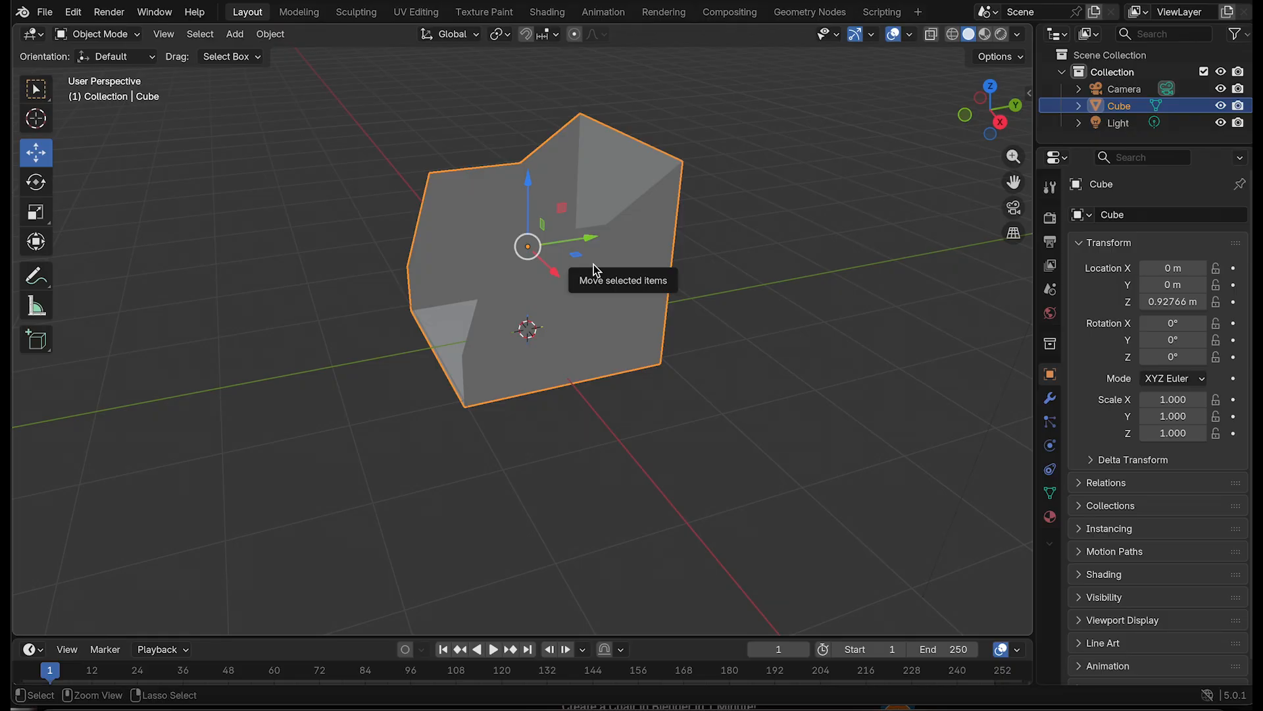
pyautogui.hotkey('ctrl', '2')
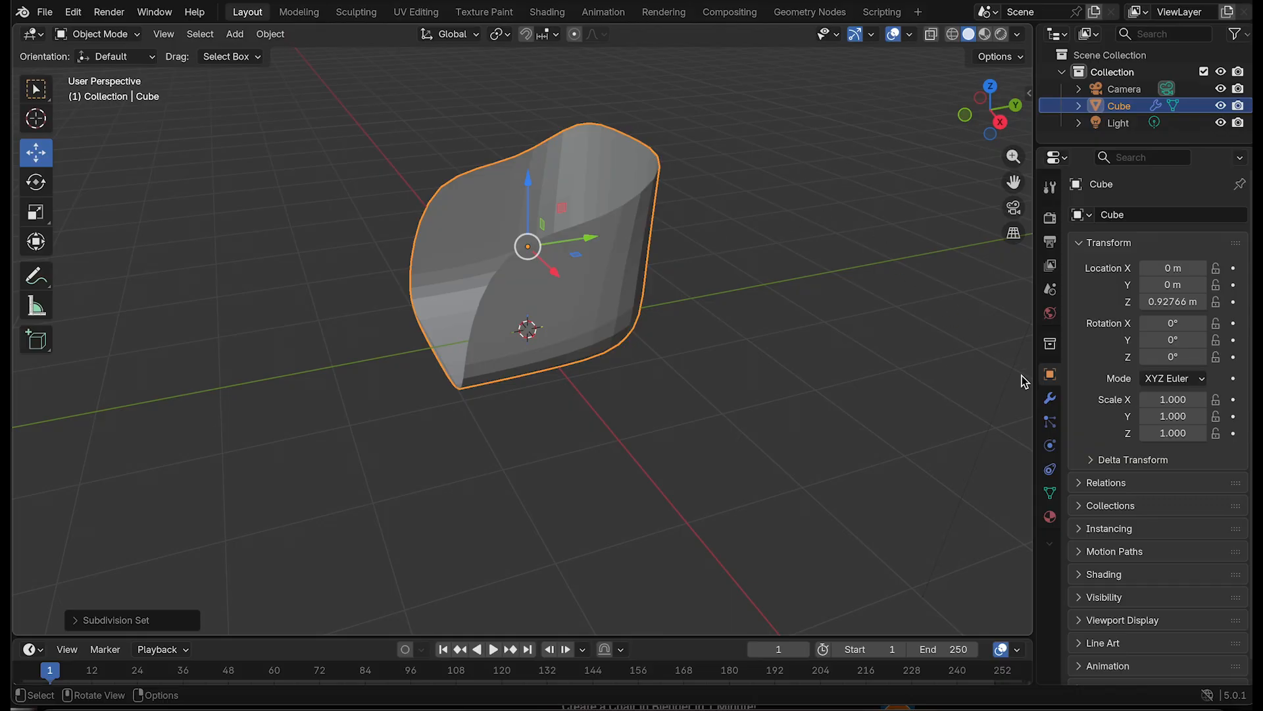
pyautogui.click(1050, 398)
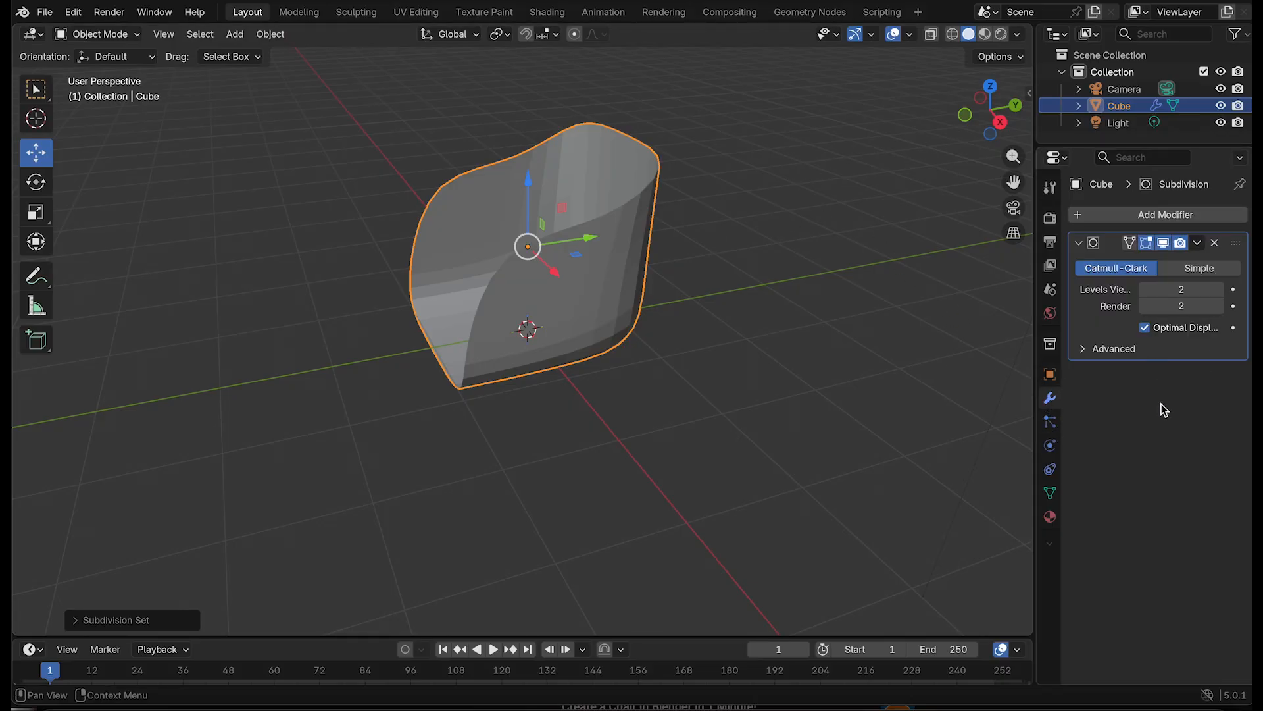
pyautogui.click(1197, 242)
pyautogui.click(1145, 263)
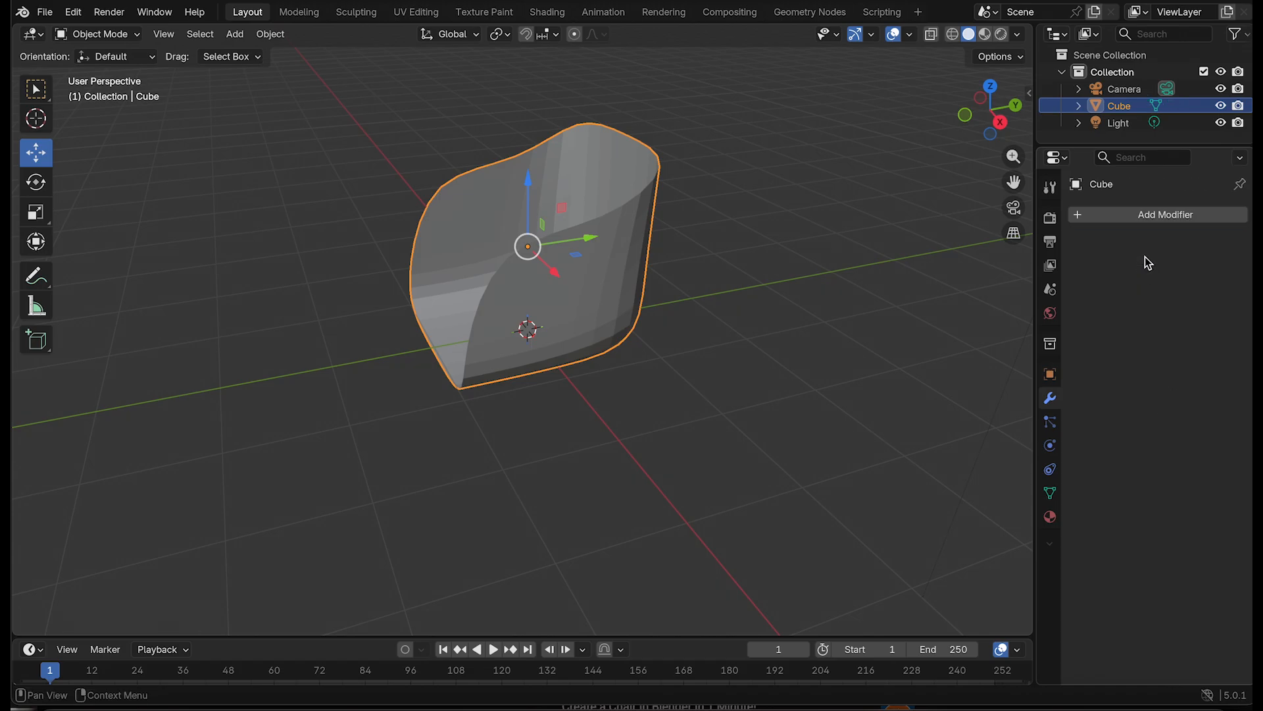
# Add a Solidify modifier with a thickness of 0.16 m to the shell and apply it
pyautogui.click(1144, 215)
pyautogui.click(1091, 215)
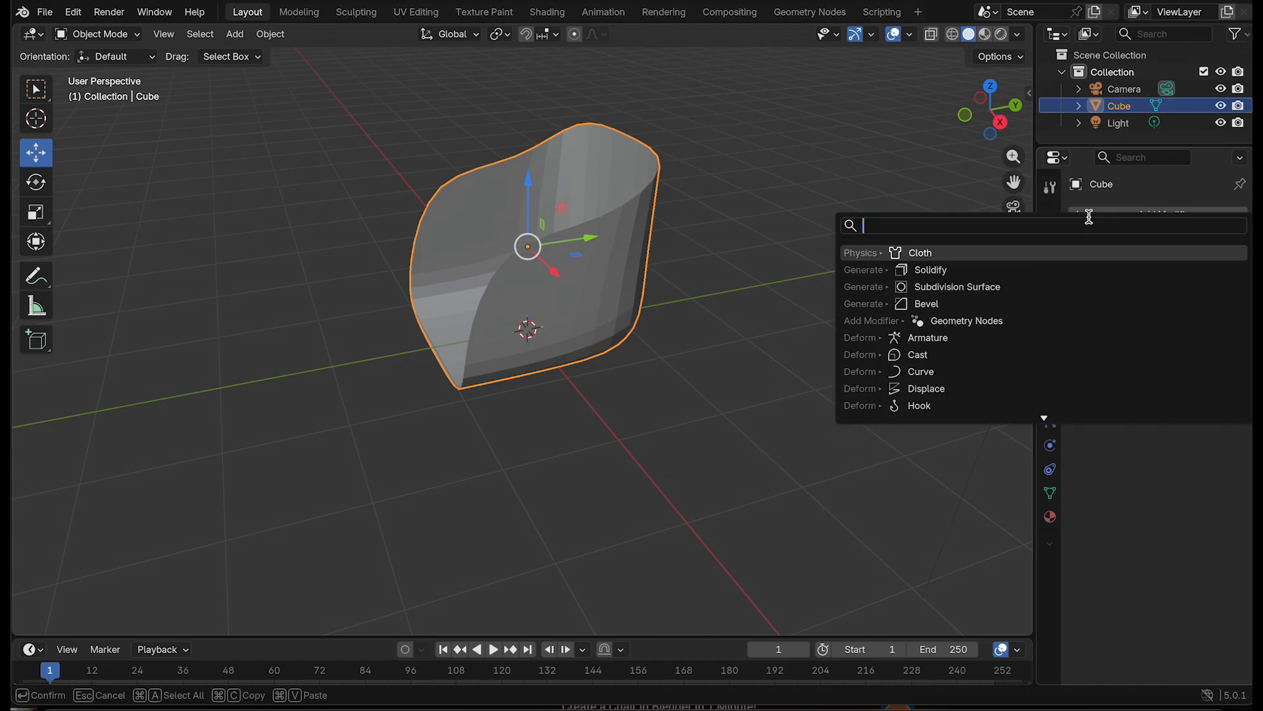
pyautogui.click(941, 269)
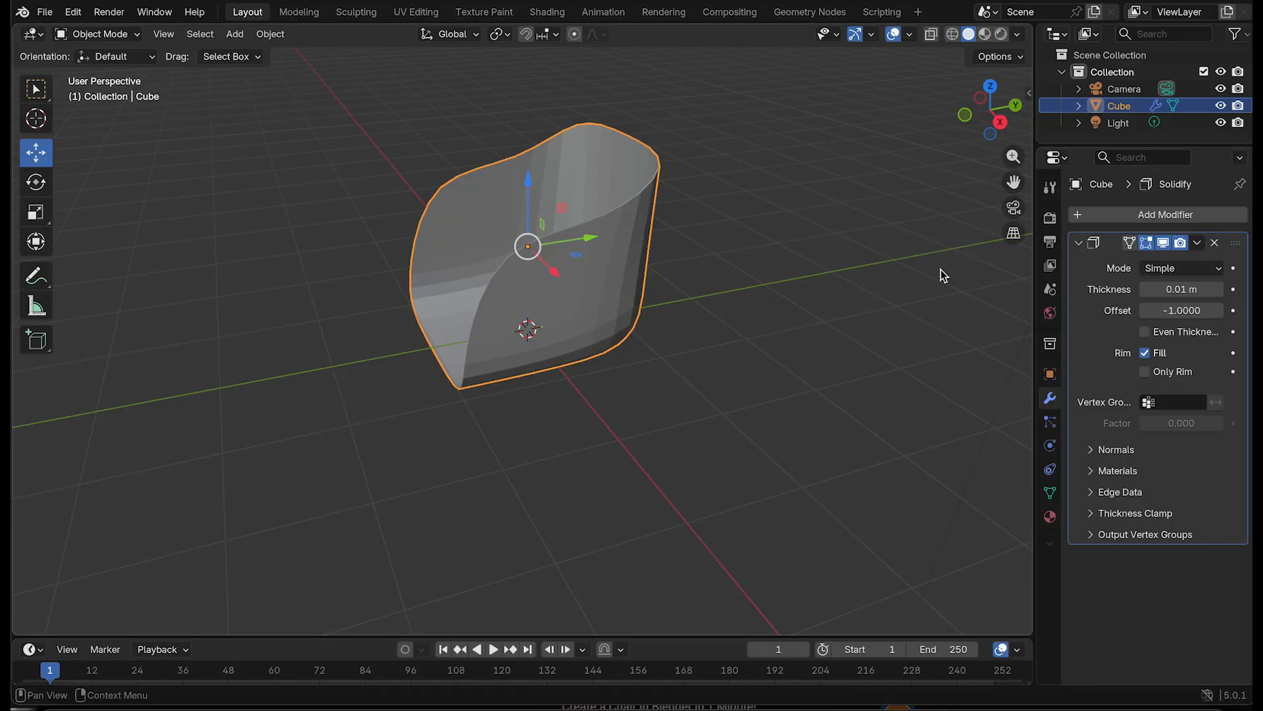
pyautogui.click(1182, 290)
pyautogui.press('BackSpace')
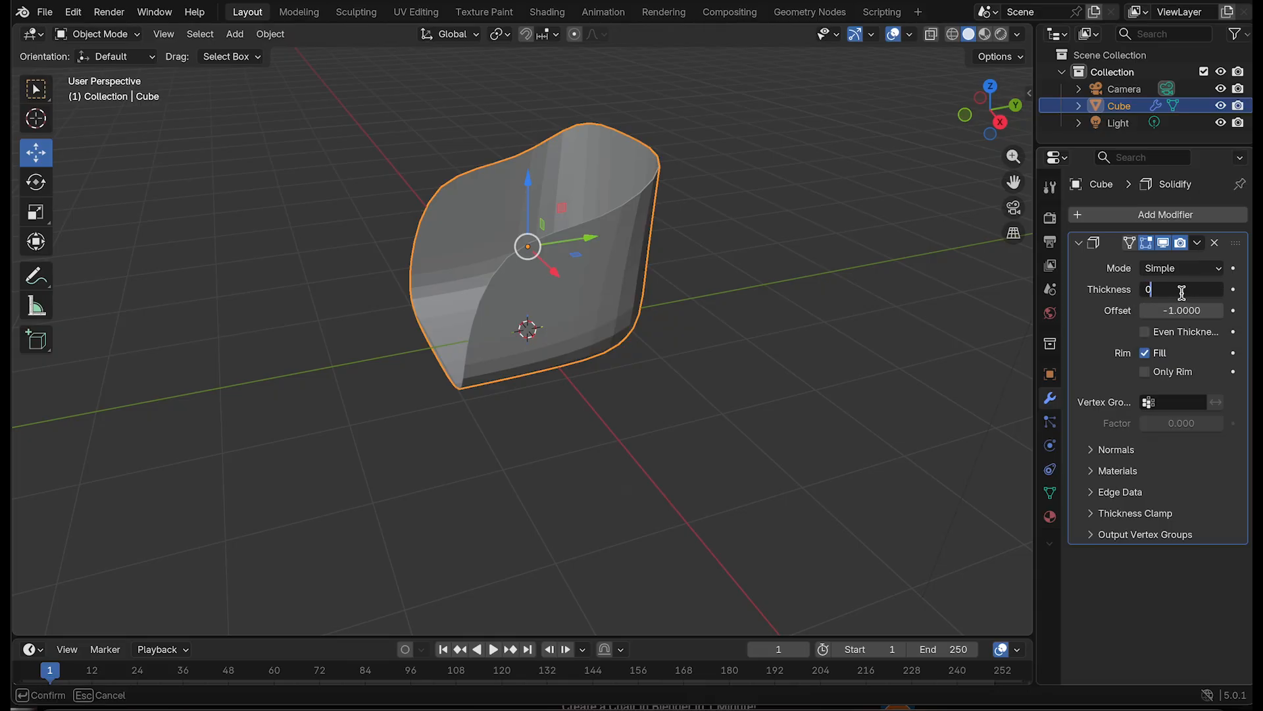
pyautogui.write('0.16')
pyautogui.press('Return')
pyautogui.moveTo(1009, 133); pyautogui.dragTo(914, 158)
pyautogui.click(1196, 246)
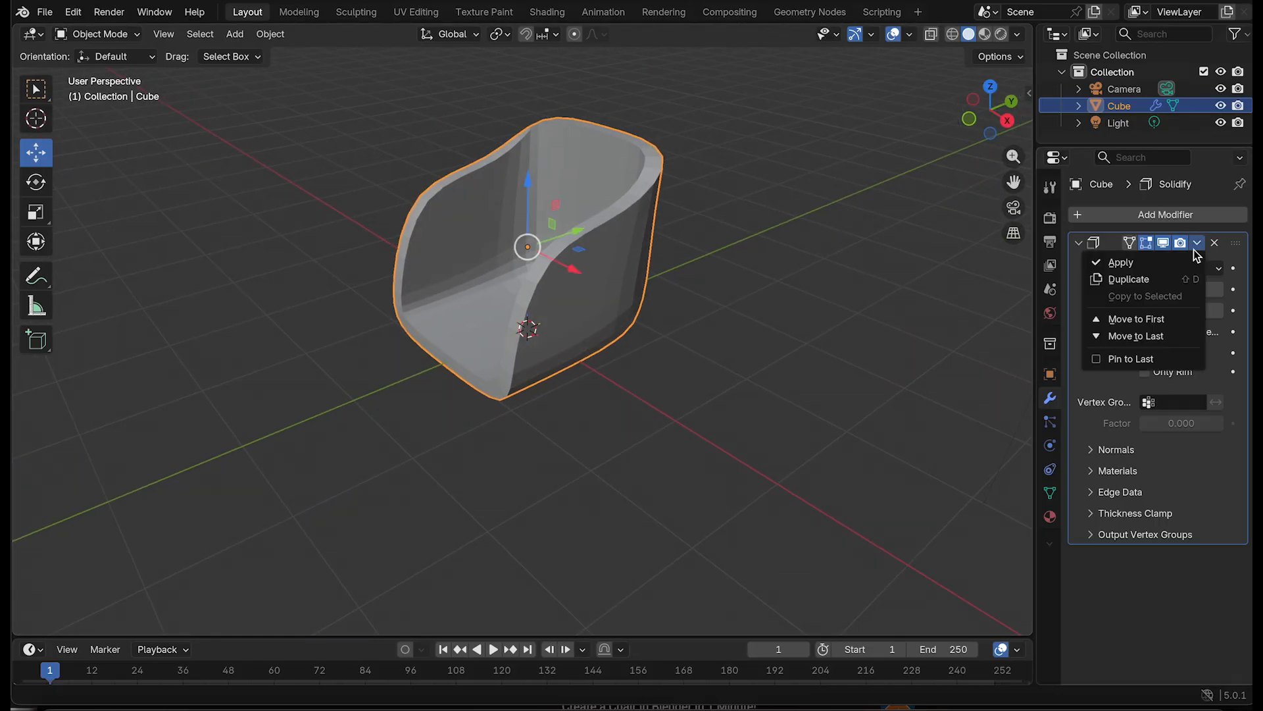
pyautogui.click(1162, 270)
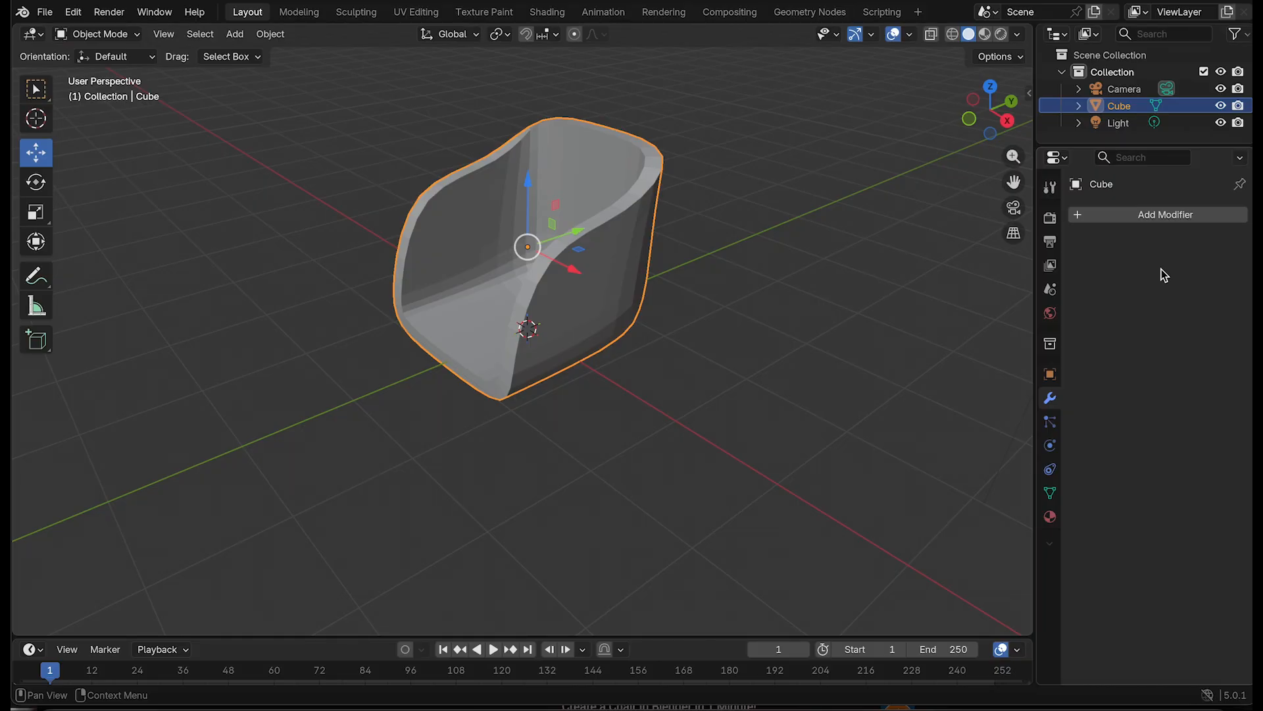
pyautogui.click(879, 240)
# In Edit Mode, add one loop cut along the middle of the shell's rim and scale it up to about 1.03
pyautogui.moveTo(1010, 122); pyautogui.dragTo(1105, 110)
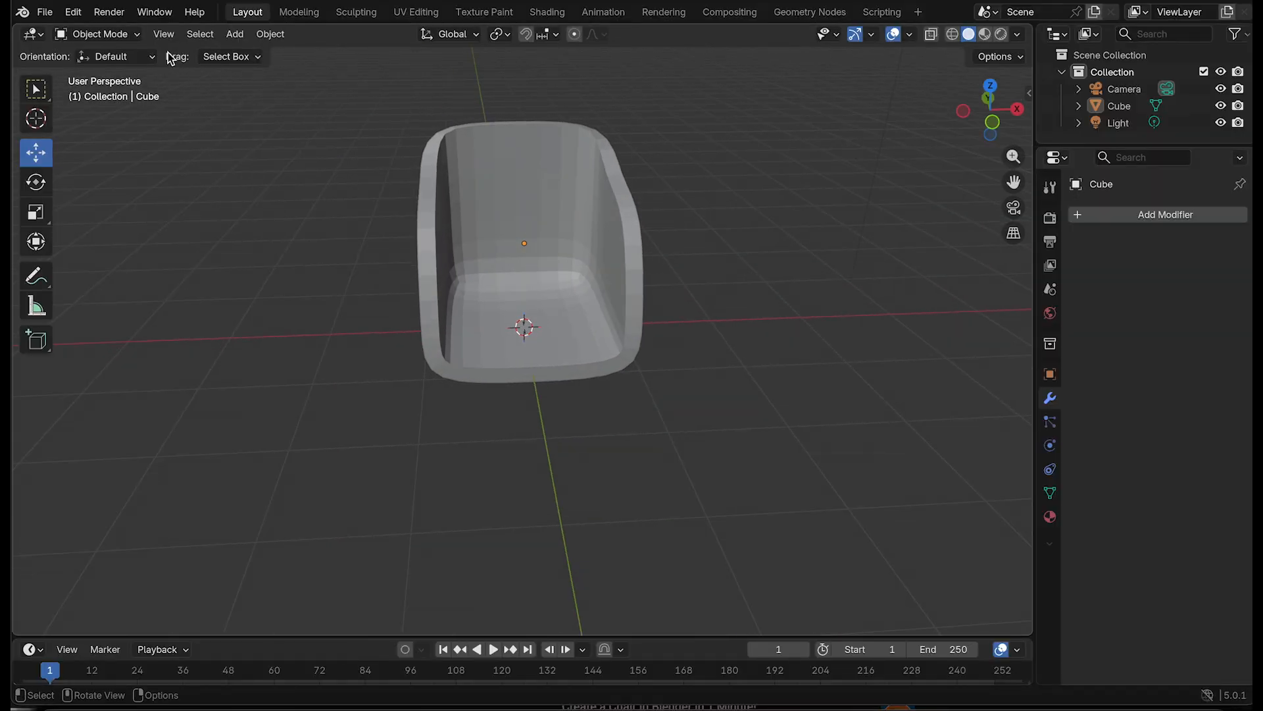
pyautogui.click(100, 33)
pyautogui.click(109, 72)
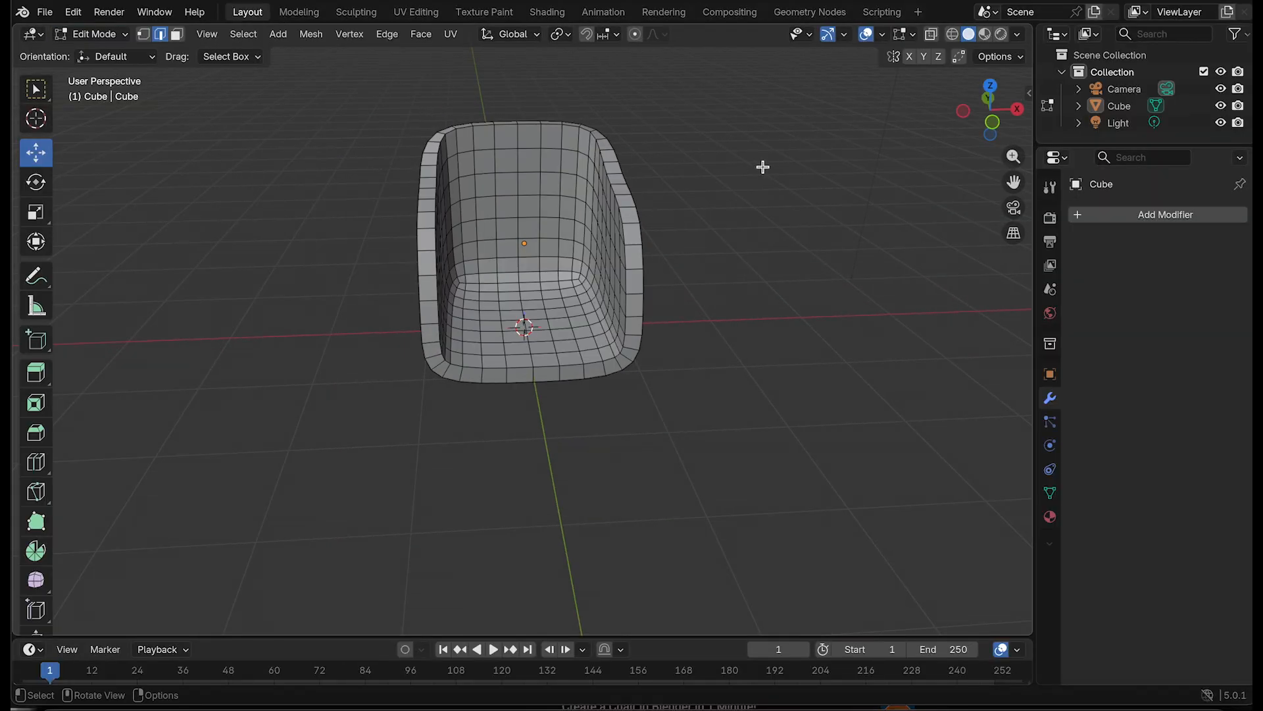
pyautogui.moveTo(990, 108); pyautogui.dragTo(888, 186)
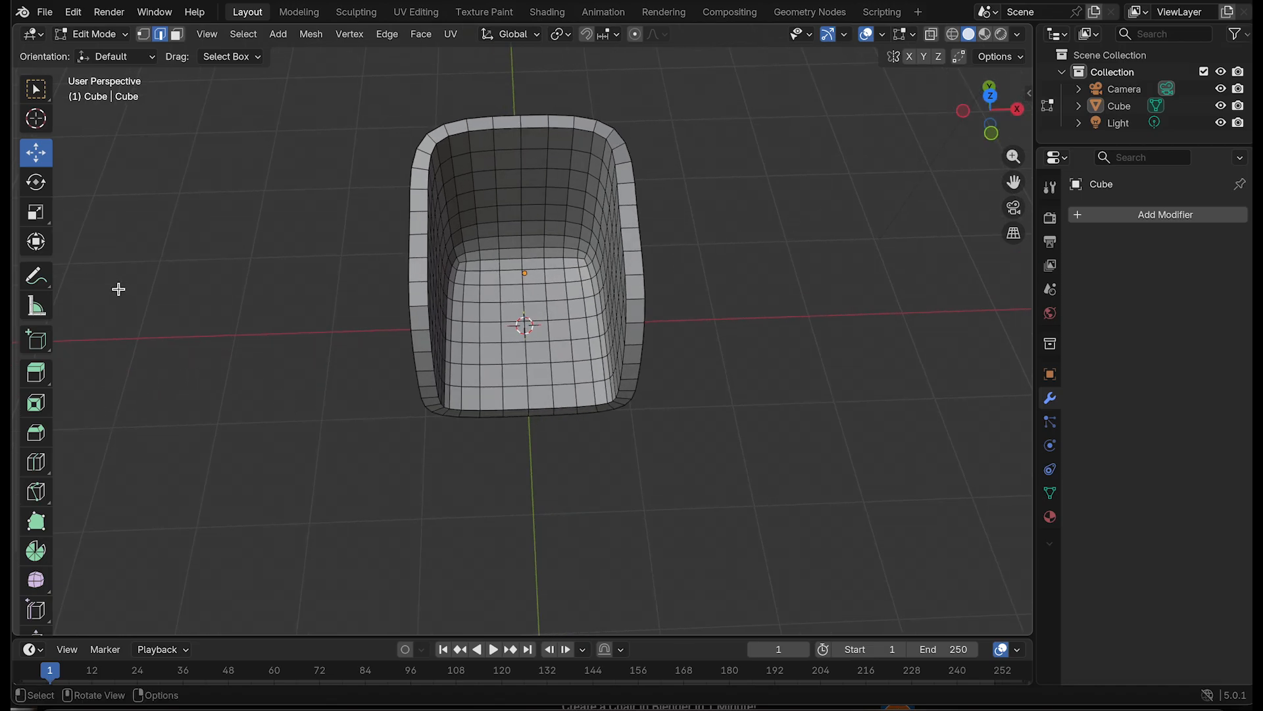
pyautogui.click(36, 492)
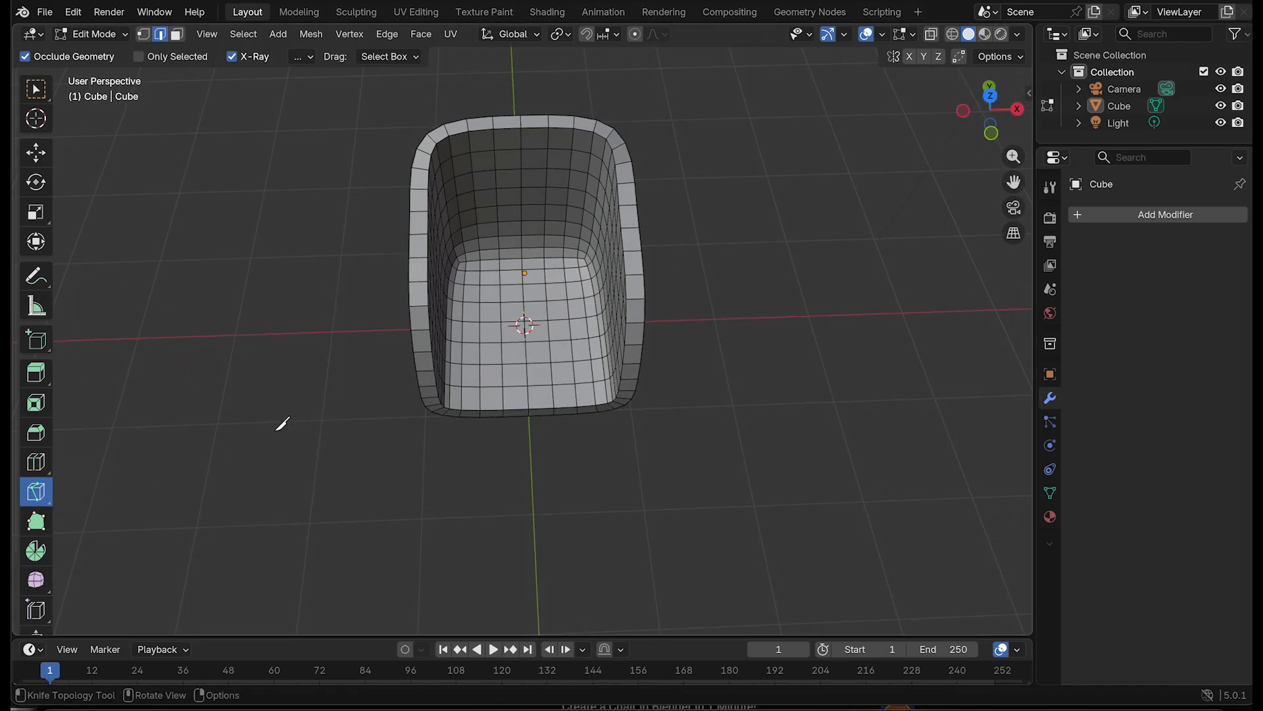
pyautogui.click(36, 462)
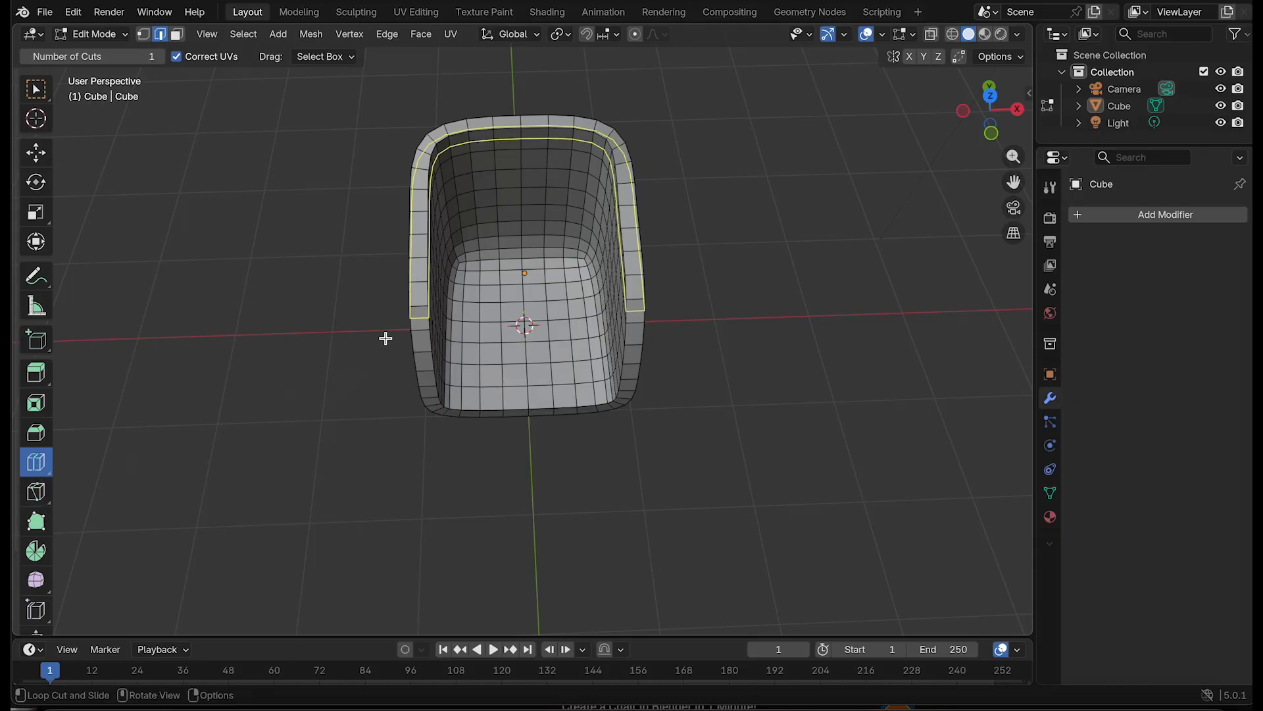
pyautogui.click(421, 252)
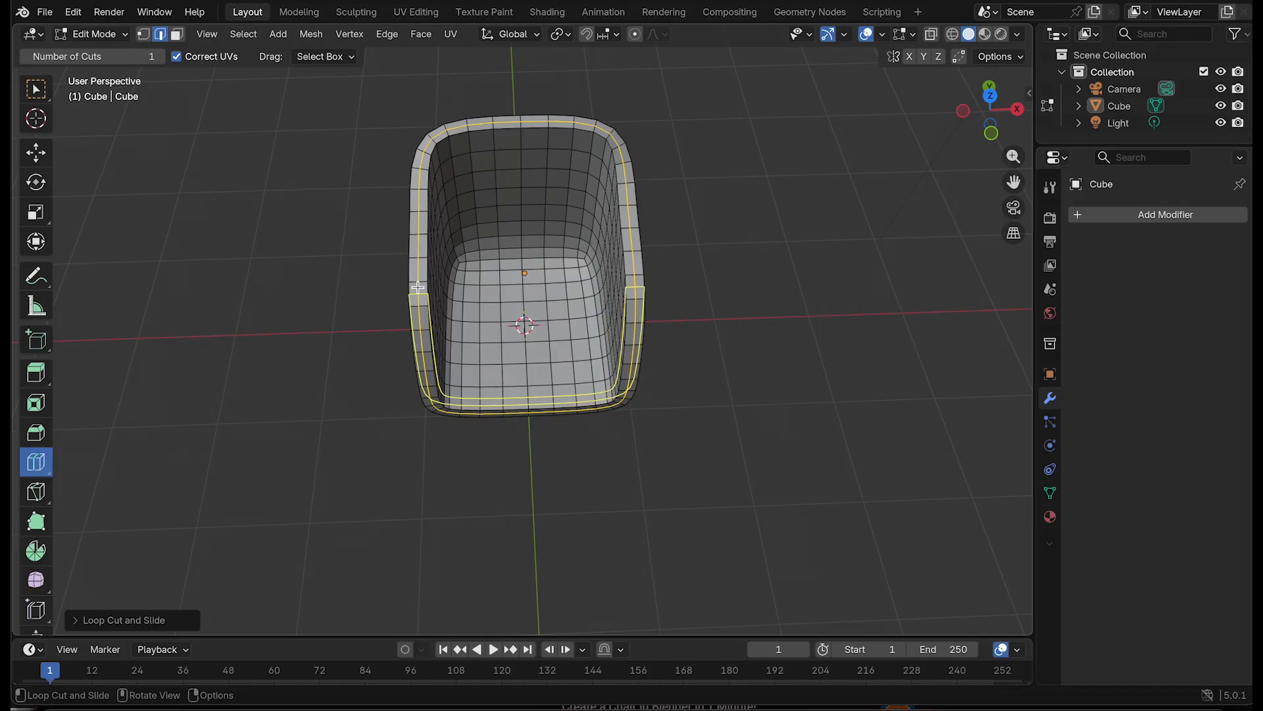
pyautogui.press('s')
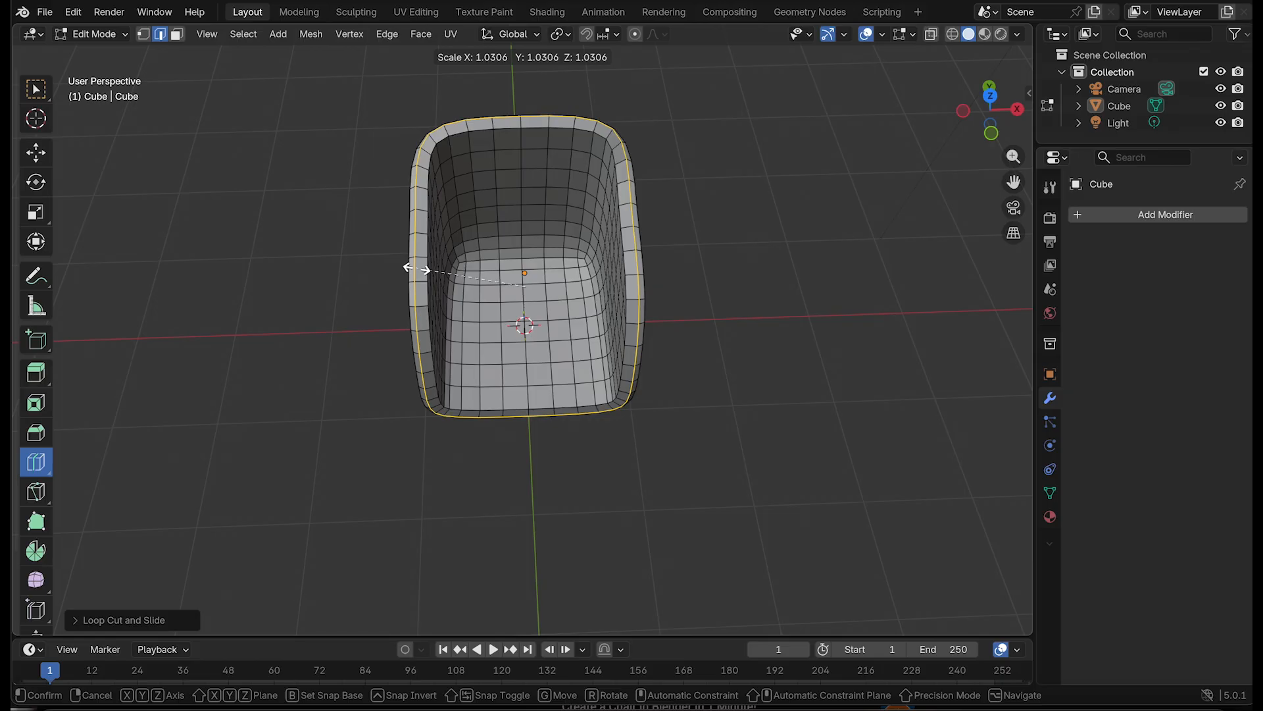
pyautogui.click(407, 269)
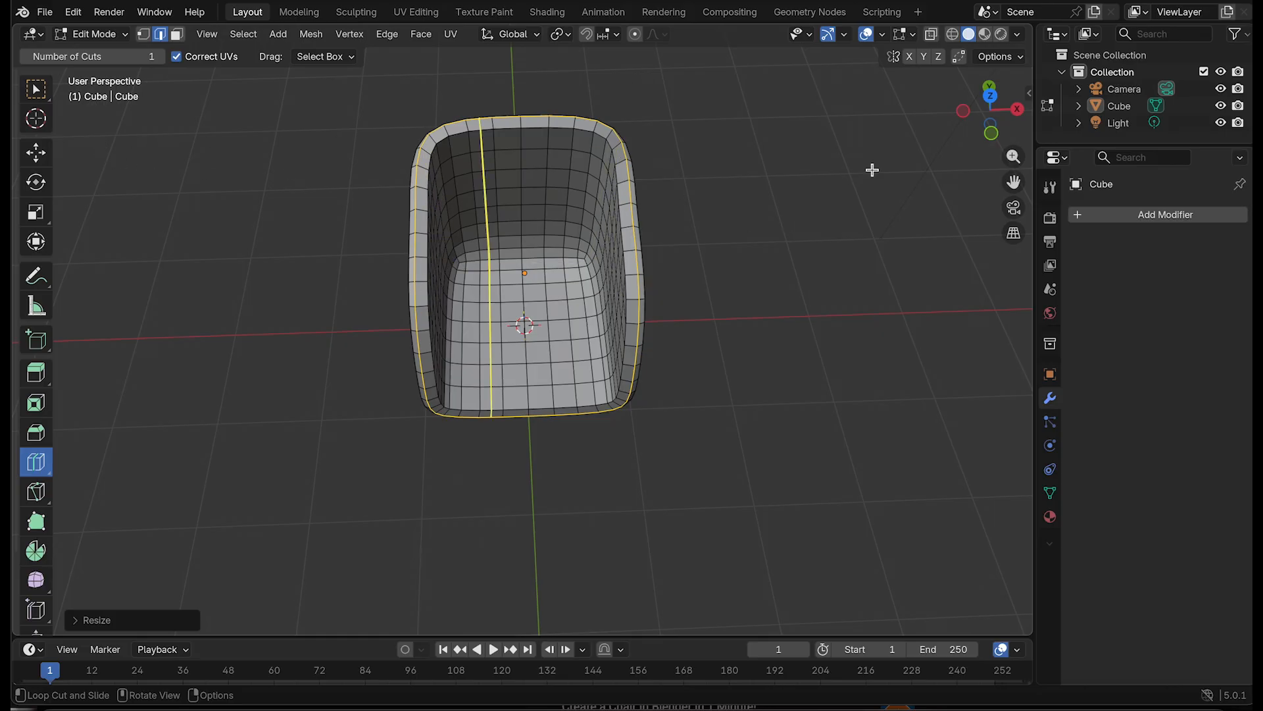
pyautogui.click(40, 94)
pyautogui.click(814, 224)
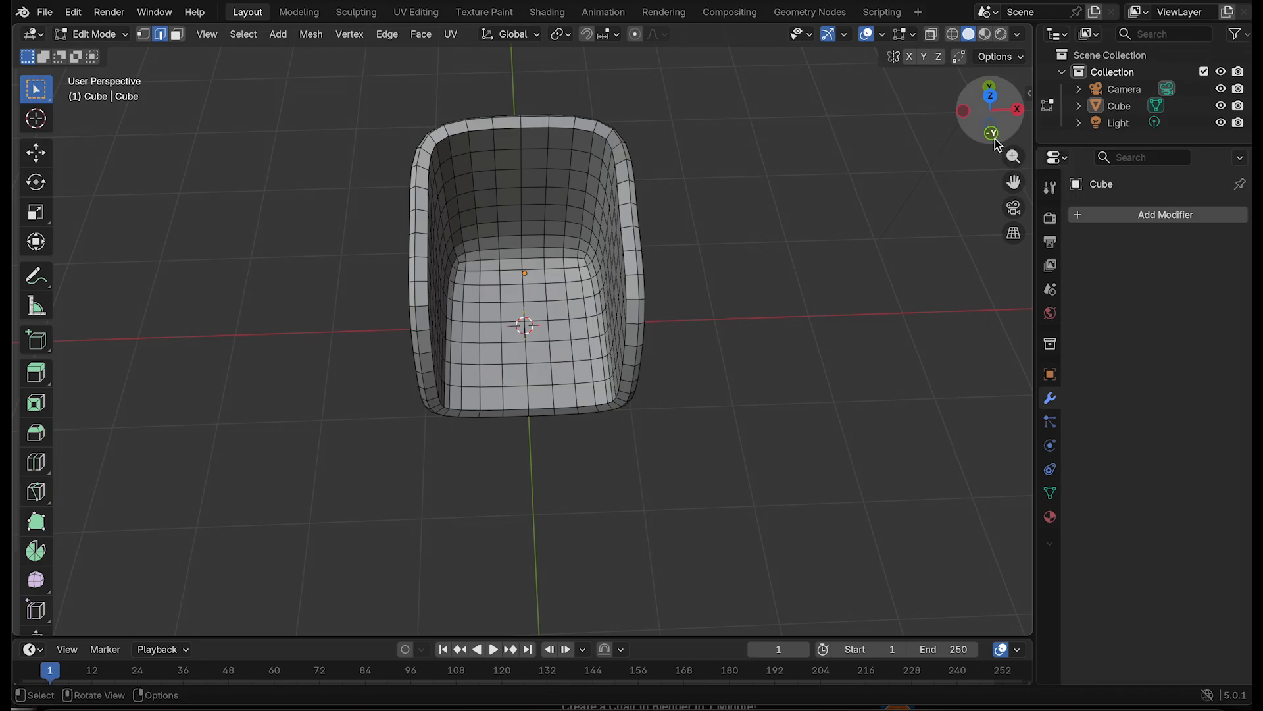
# Select two horizontal rows of edges across the inside of the backrest, one near the top and one lower down
pyautogui.moveTo(992, 104); pyautogui.dragTo(795, 342)
pyautogui.scroll(4, 796, 343)
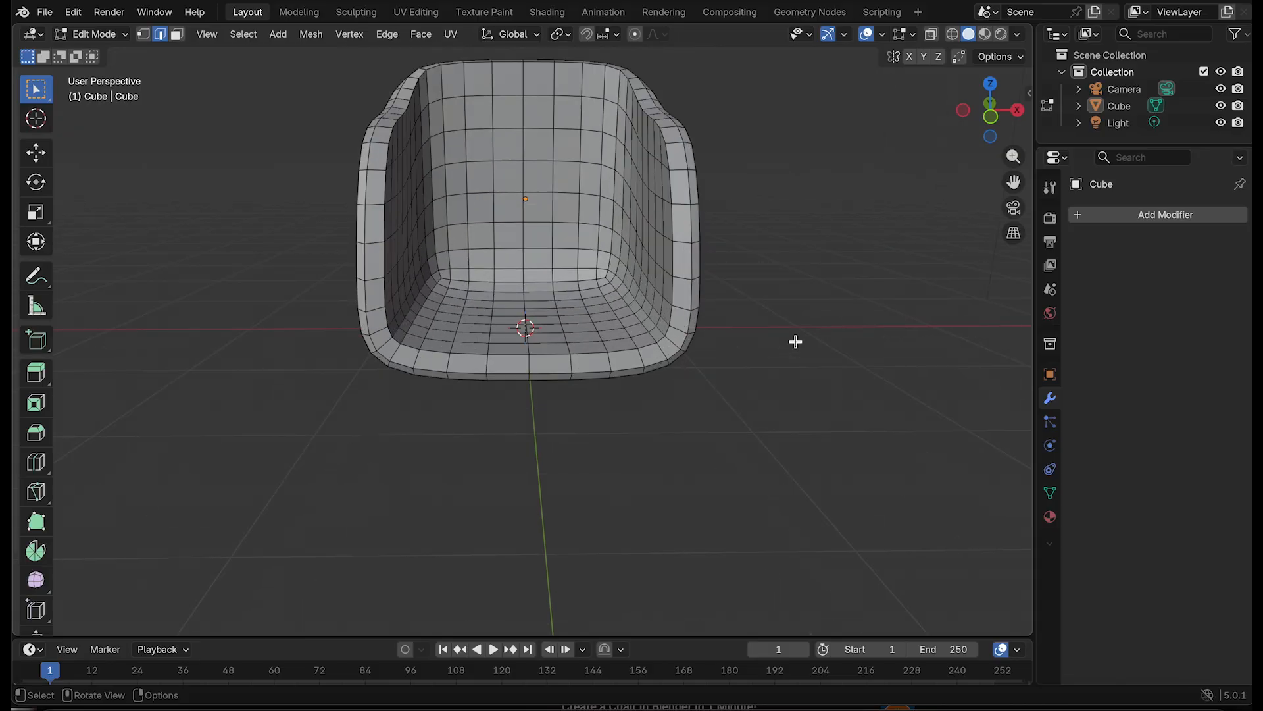
pyautogui.moveTo(996, 122); pyautogui.dragTo(993, 131)
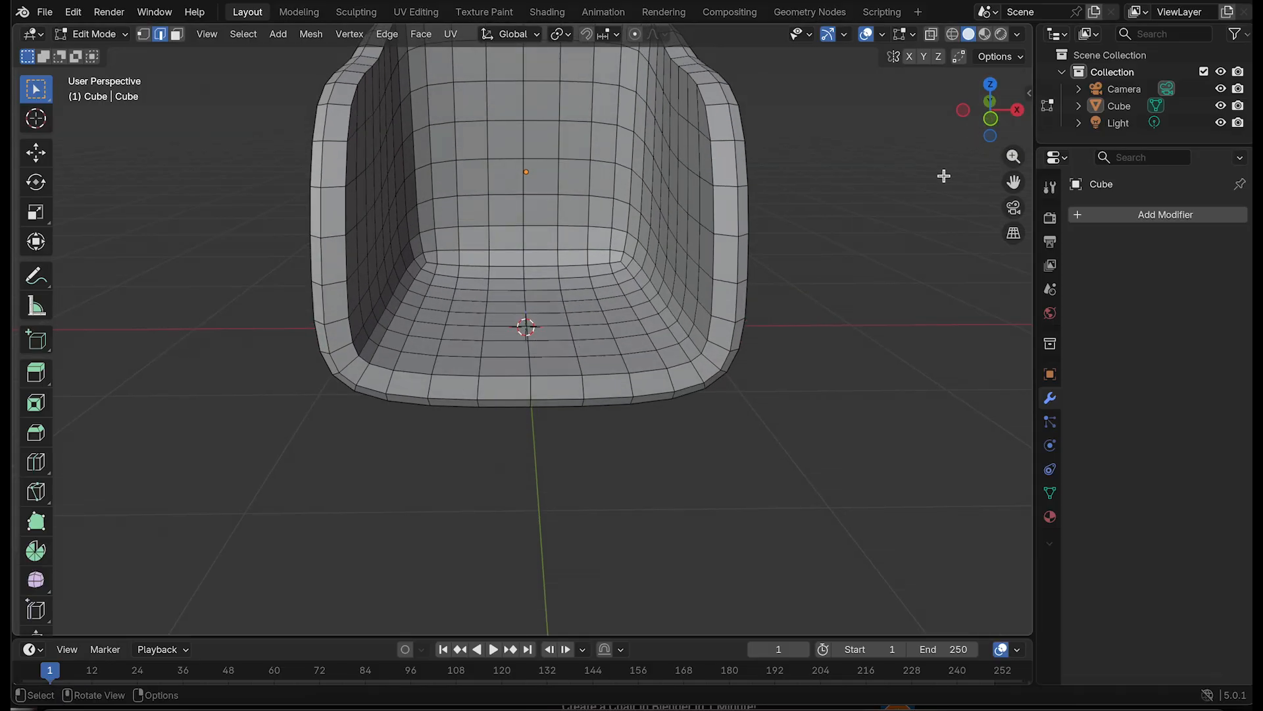
pyautogui.scroll(1, 945, 176)
pyautogui.scroll(-2, 945, 175)
pyautogui.moveTo(1014, 182); pyautogui.dragTo(1004, 282)
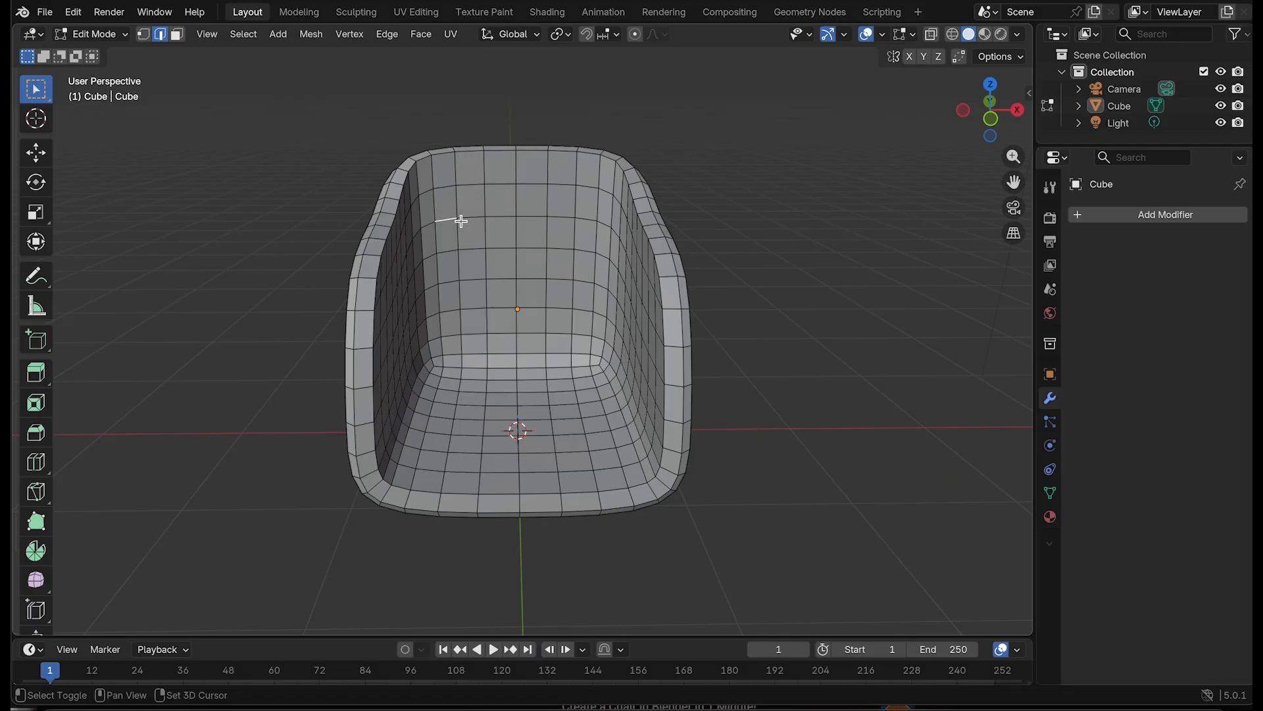
pyautogui.moveTo(470, 218)
pyautogui.keyDown('shift'); pyautogui.mouseDown()
pyautogui.moveTo(574, 219)
pyautogui.moveTo(580, 235)
pyautogui.mouseUp(); pyautogui.keyUp('shift')
pyautogui.keyDown('shift'); pyautogui.moveTo(474, 310); pyautogui.dragTo(555, 310); pyautogui.keyUp('shift')
pyautogui.keyDown('shift'); pyautogui.click(581, 310); pyautogui.keyUp('shift')
# Add a front and a rear row of edges across the seat to the selection and bevel all four rows into narrow strips
pyautogui.keyDown('shift'); pyautogui.moveTo(434, 452); pyautogui.dragTo(525, 457); pyautogui.keyUp('shift')
pyautogui.keyDown('shift'); pyautogui.click(553, 454); pyautogui.keyUp('shift')
pyautogui.keyDown('shift'); pyautogui.click(580, 452); pyautogui.keyUp('shift')
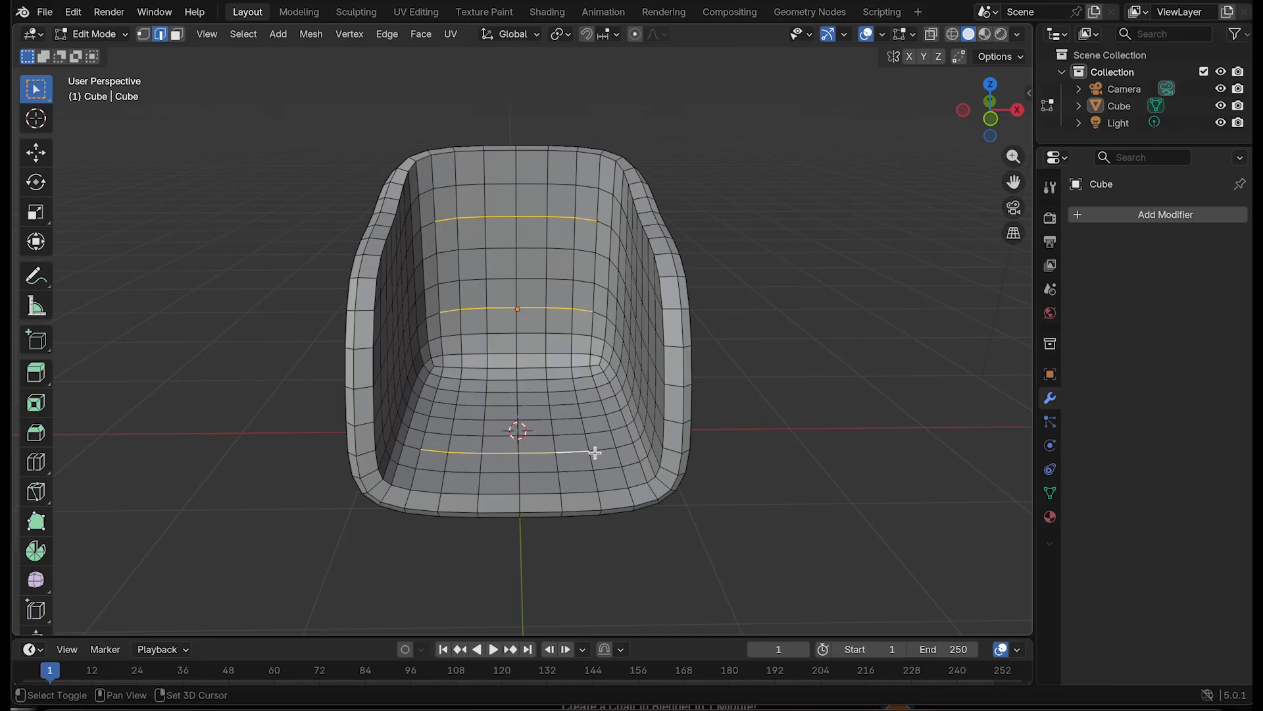
pyautogui.keyDown('shift'); pyautogui.click(598, 449); pyautogui.keyUp('shift')
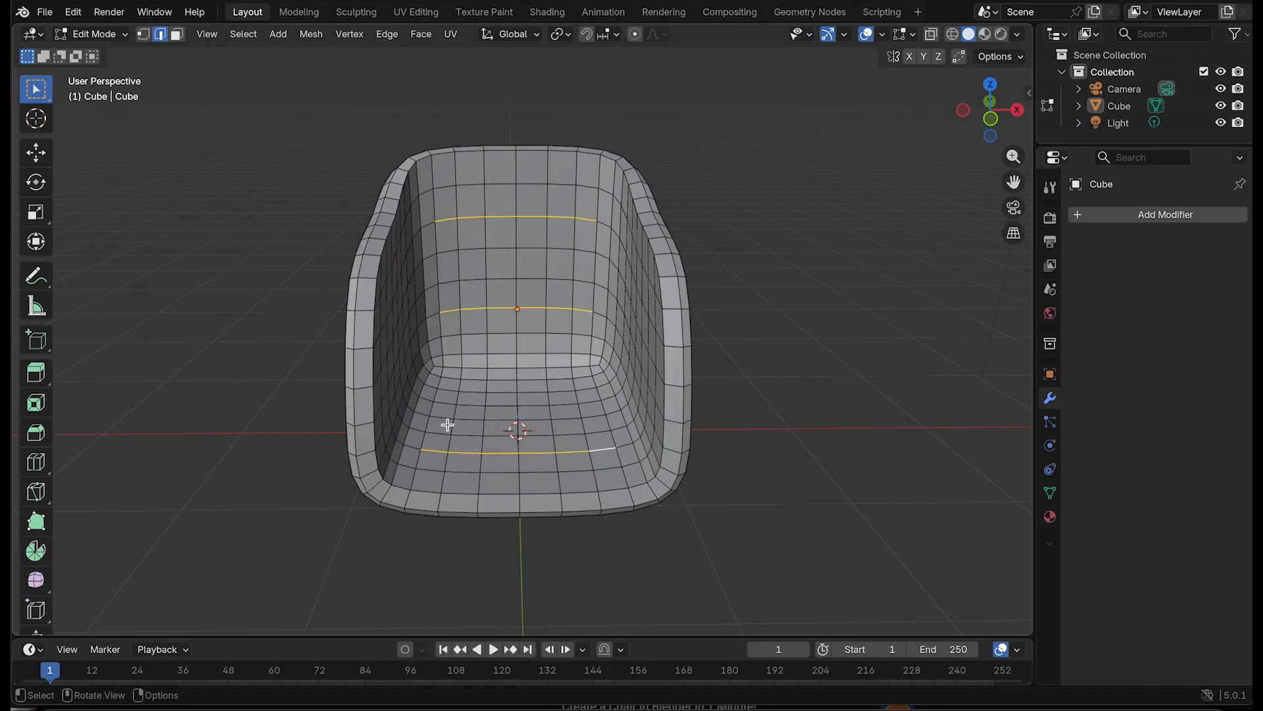
pyautogui.keyDown('shift'); pyautogui.click(447, 404); pyautogui.keyUp('shift')
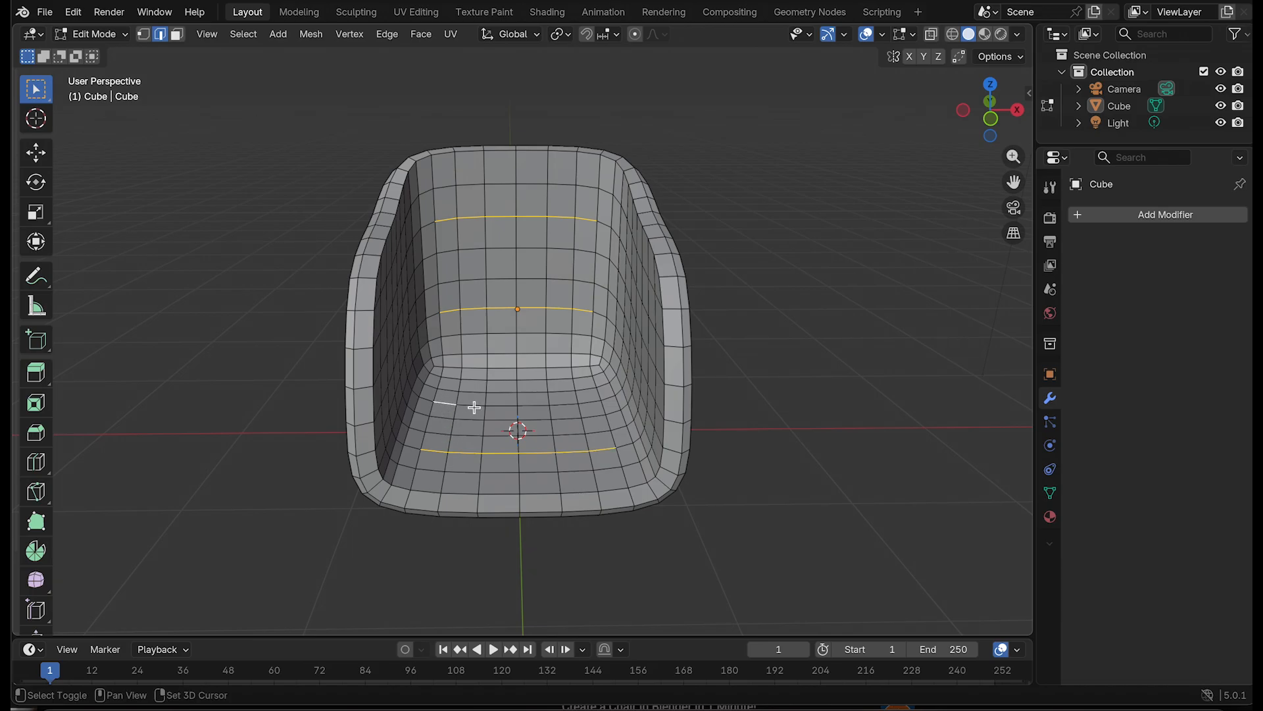
pyautogui.keyDown('shift'); pyautogui.click(475, 406); pyautogui.keyUp('shift')
pyautogui.keyDown('shift'); pyautogui.click(512, 407); pyautogui.keyUp('shift')
pyautogui.keyDown('shift'); pyautogui.click(556, 409); pyautogui.keyUp('shift')
pyautogui.keyDown('shift'); pyautogui.click(579, 405); pyautogui.keyUp('shift')
pyautogui.keyDown('shift'); pyautogui.click(589, 404); pyautogui.keyUp('shift')
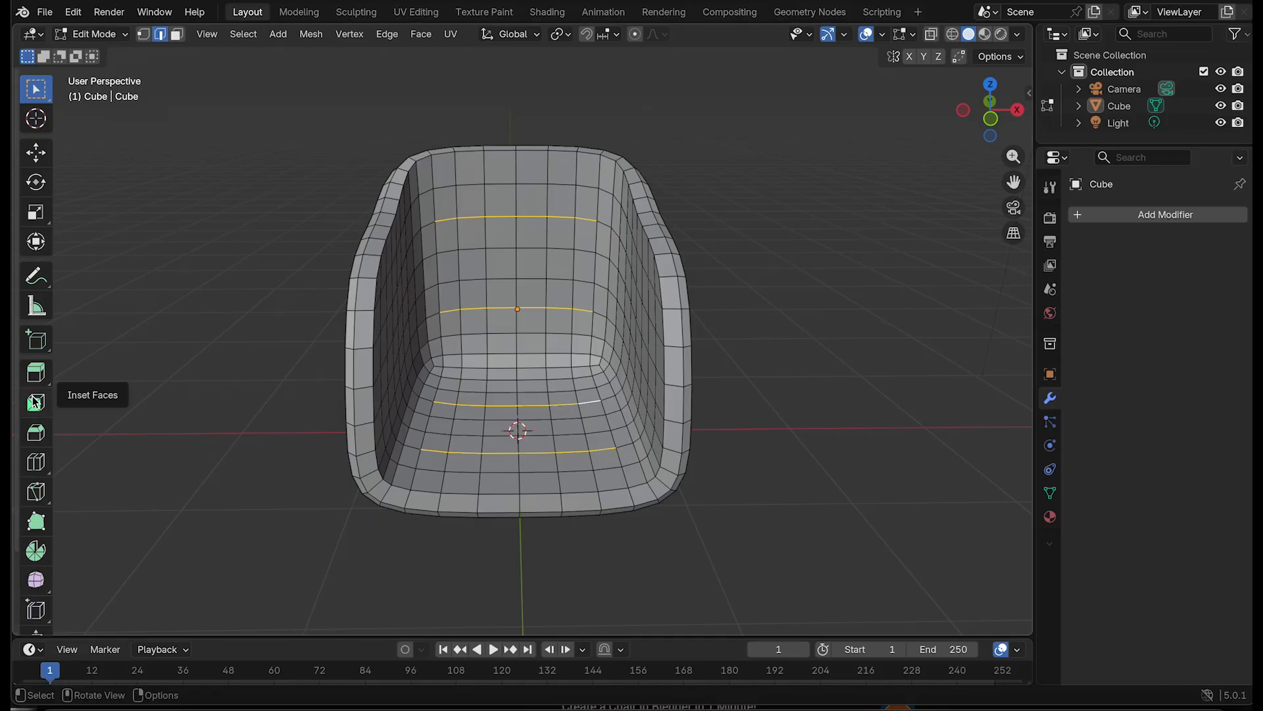
pyautogui.click(36, 435)
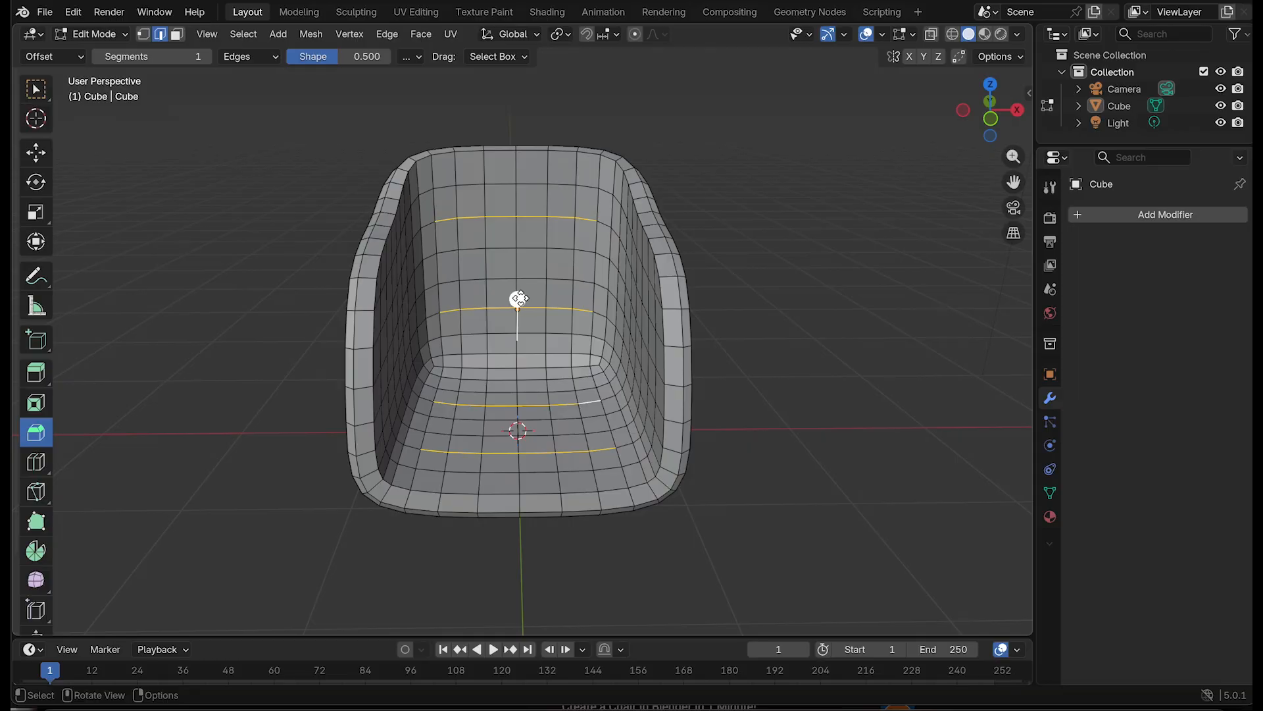
pyautogui.moveTo(518, 304); pyautogui.dragTo(519, 292)
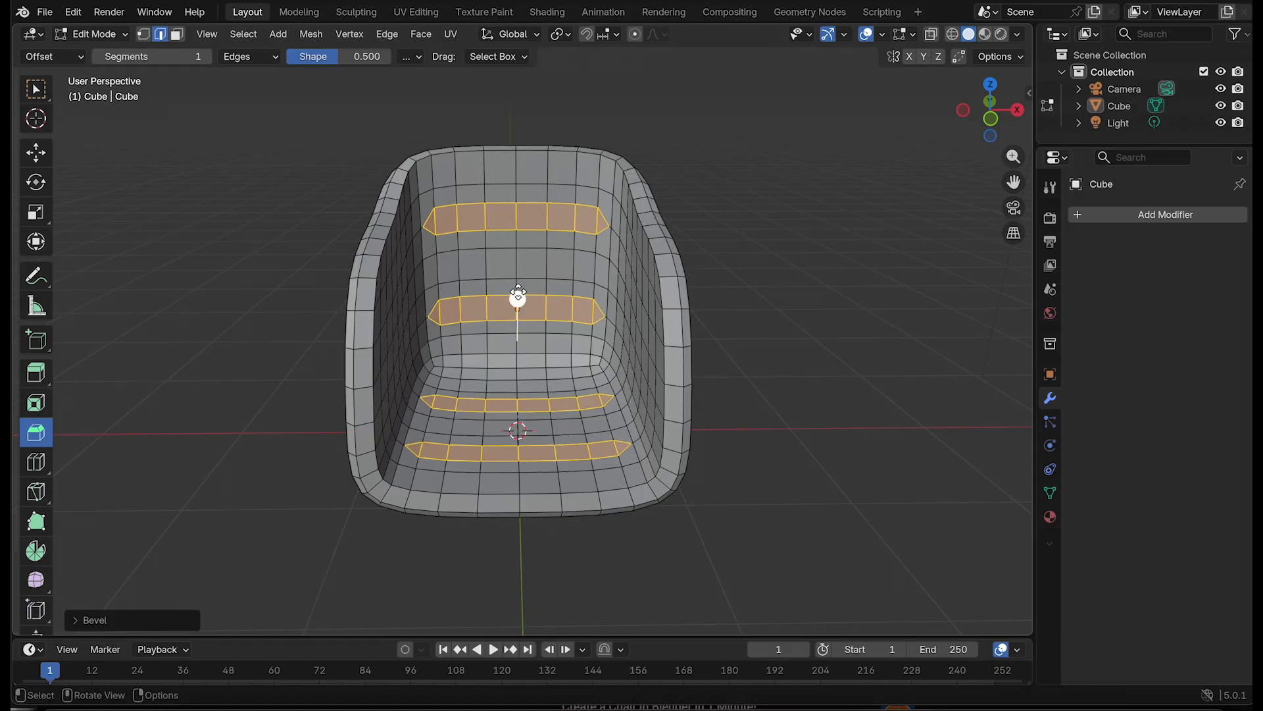
# Add one lengthwise loop cut through the middle of each of the four beveled strips on the backrest and seat
pyautogui.click(36, 491)
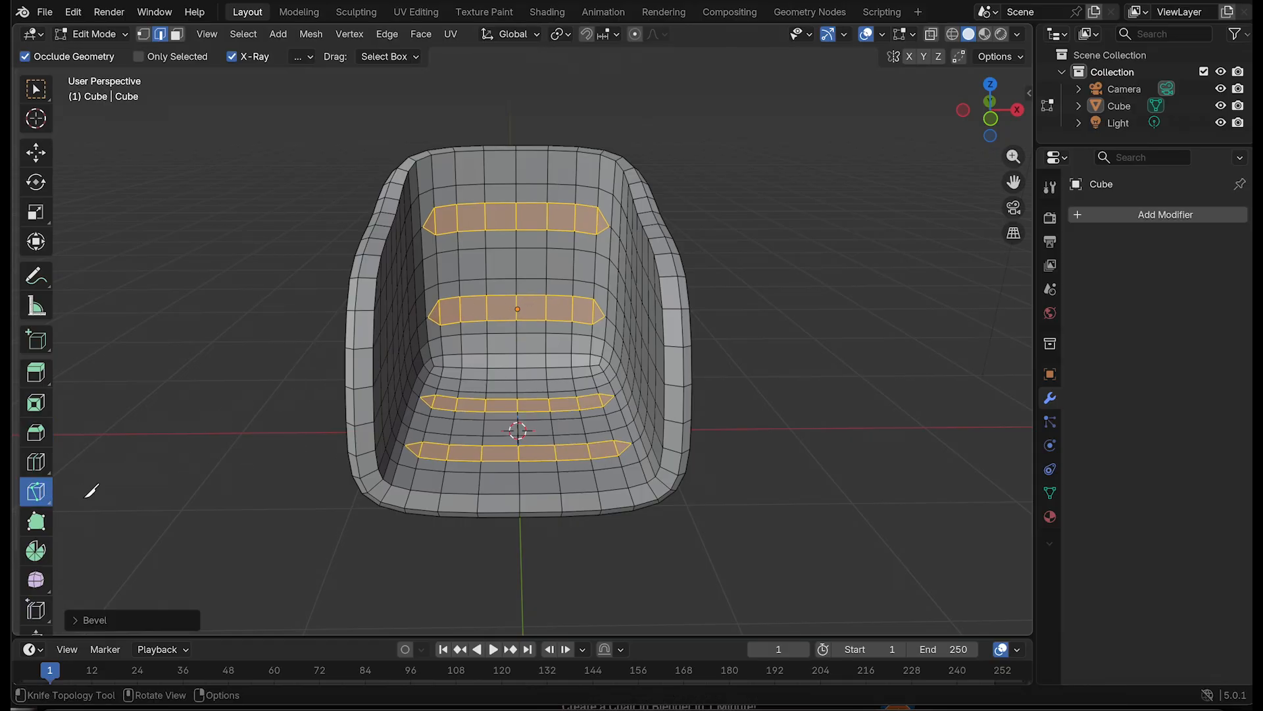
pyautogui.click(36, 462)
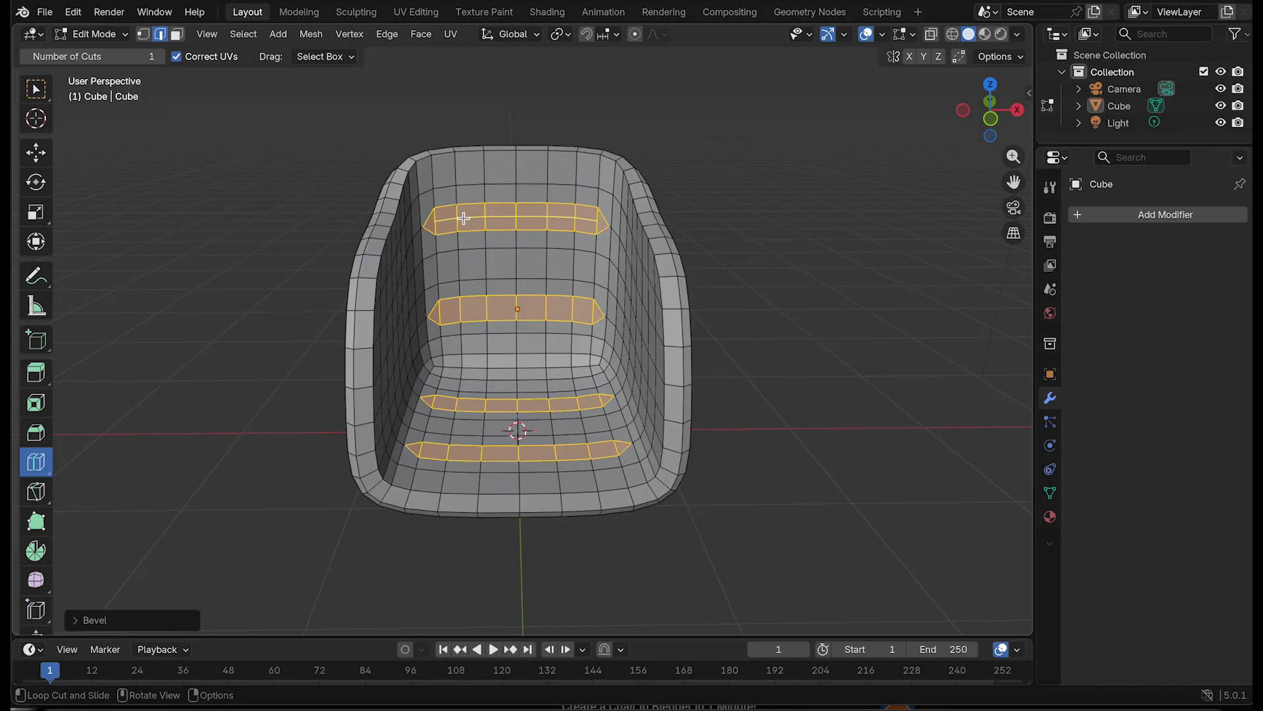
pyautogui.click(460, 217)
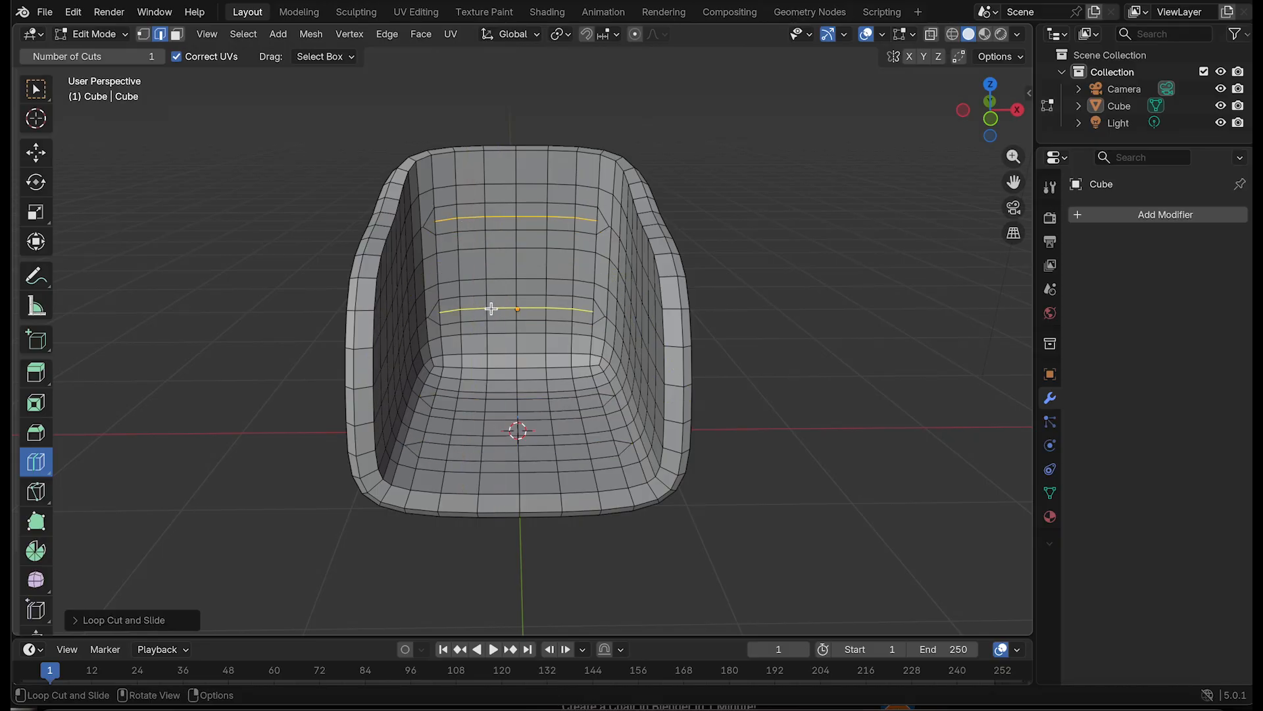
pyautogui.click(492, 308)
pyautogui.moveTo(989, 121); pyautogui.dragTo(996, 174)
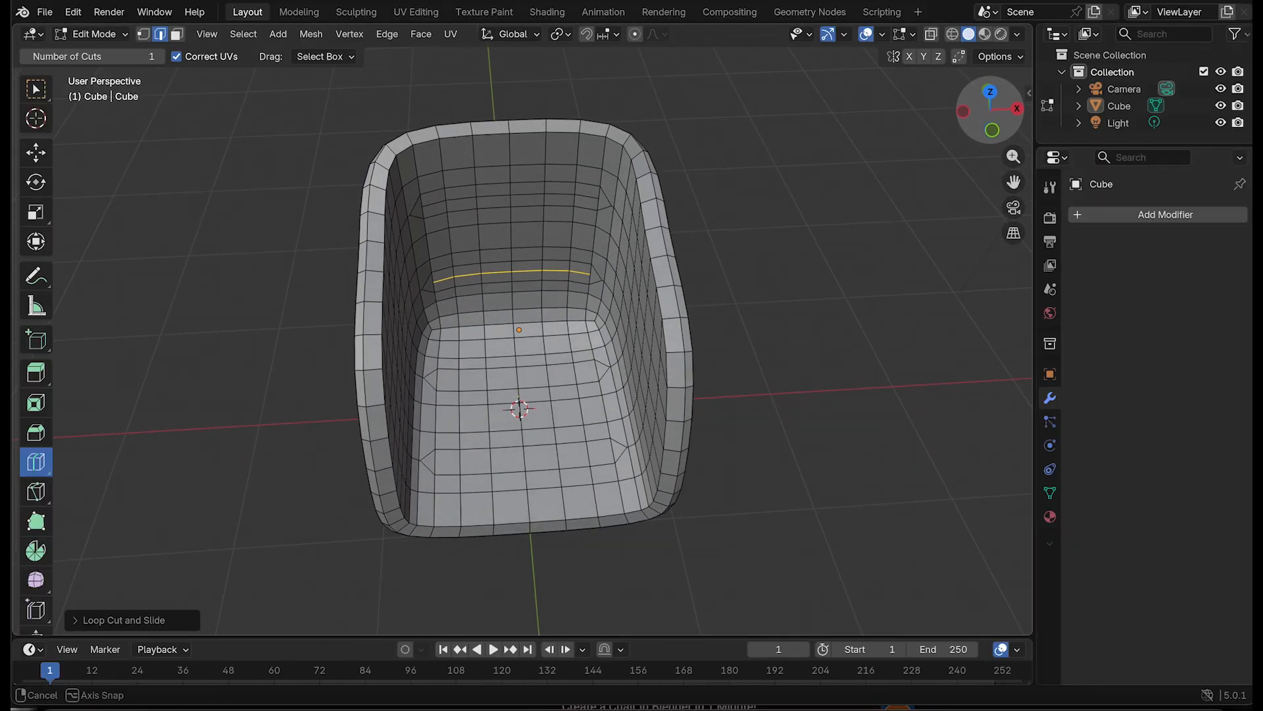
pyautogui.click(493, 381)
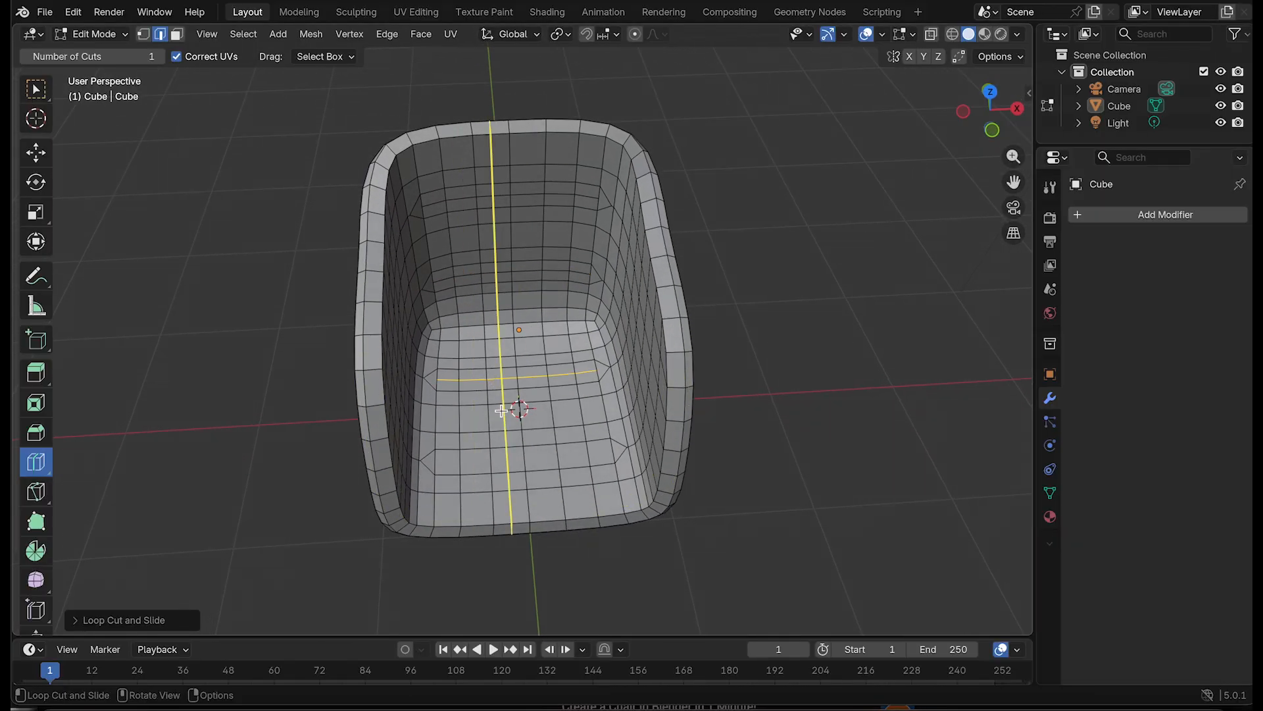
pyautogui.click(487, 458)
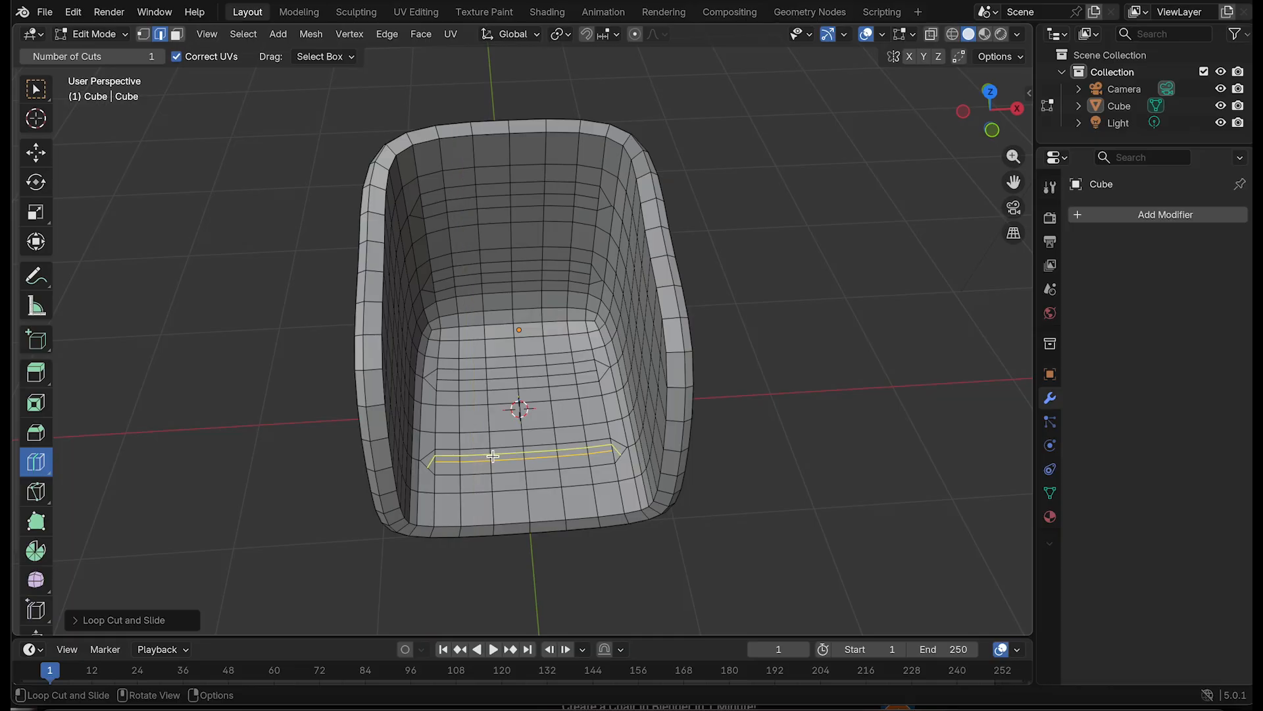
# Add a second lengthwise loop cut to the rear seat strip and both backrest strips, between the middle cut and the far edge
pyautogui.click(486, 375)
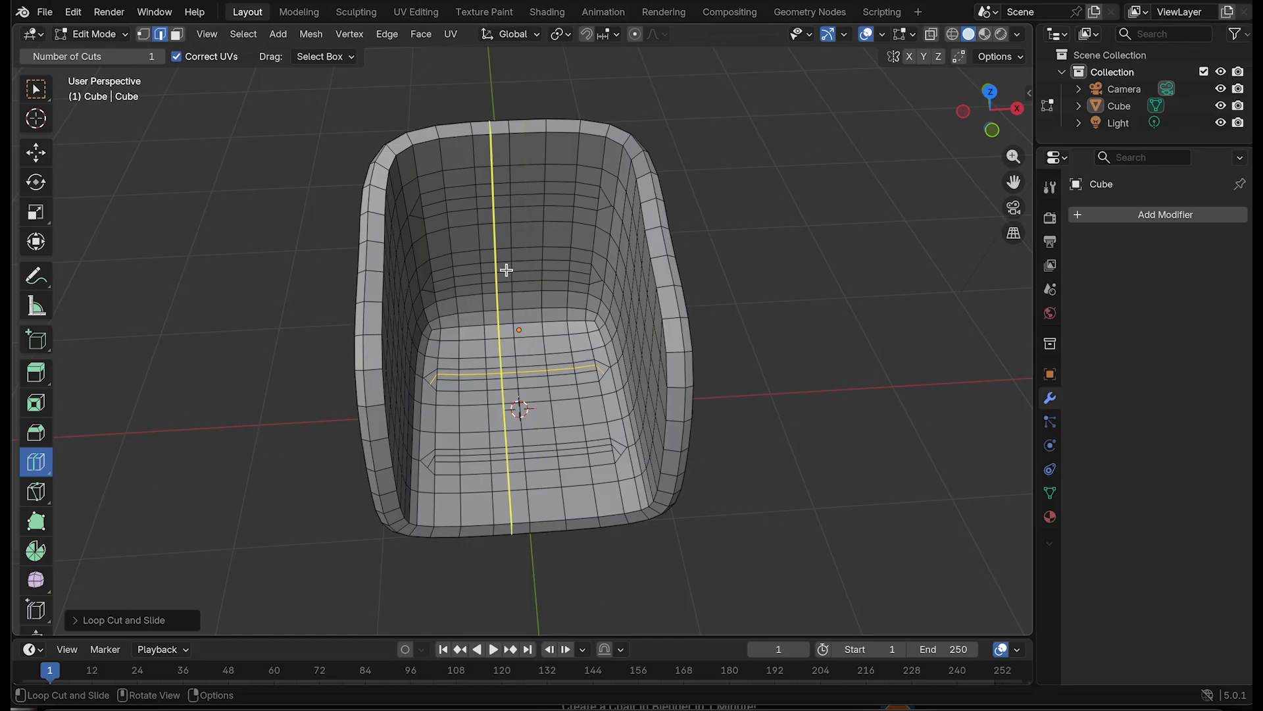
pyautogui.click(510, 266)
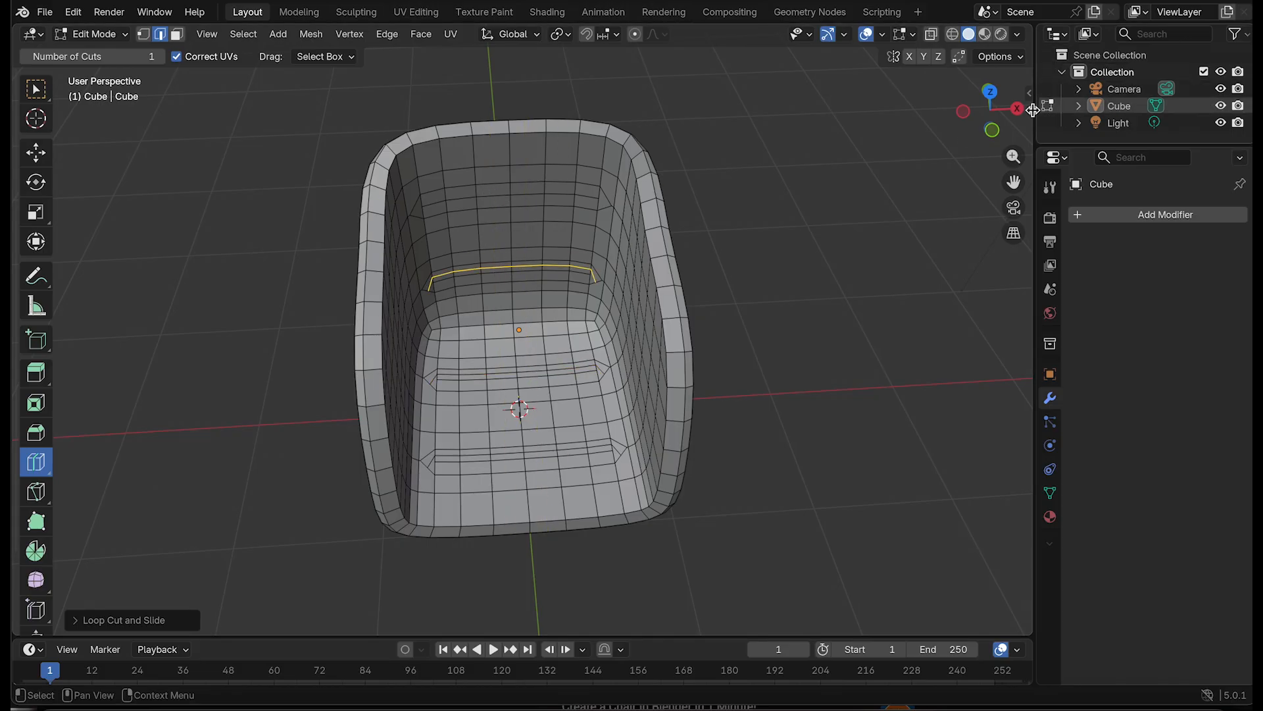
pyautogui.moveTo(993, 110); pyautogui.dragTo(987, 115)
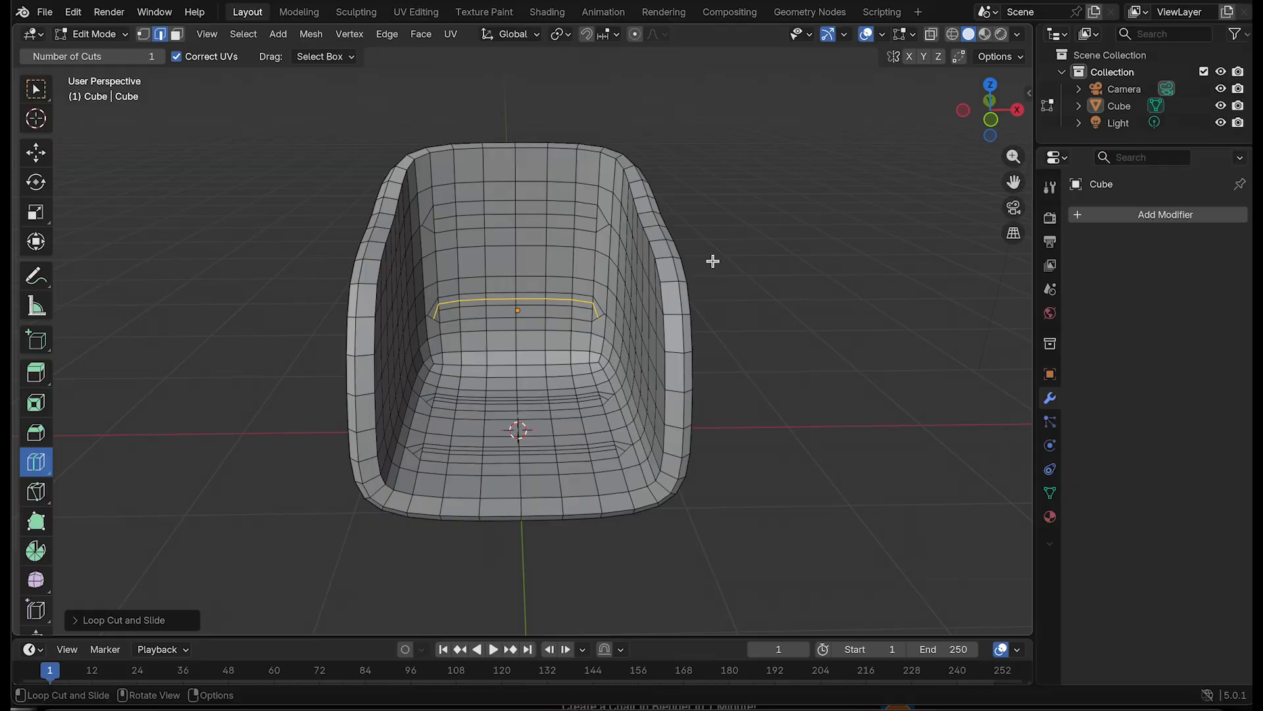
pyautogui.click(546, 214)
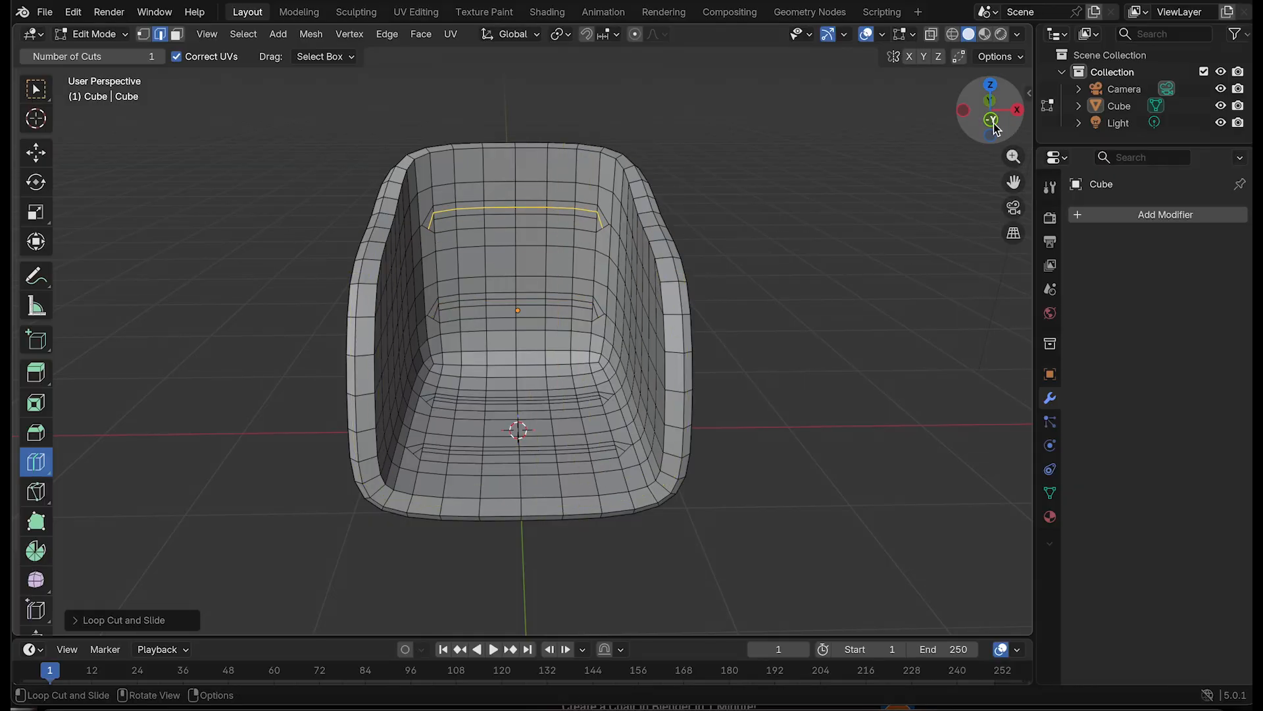
# Switch to face selection and select all faces of the four strips across the backrest and seat
pyautogui.moveTo(991, 125); pyautogui.dragTo(979, 105)
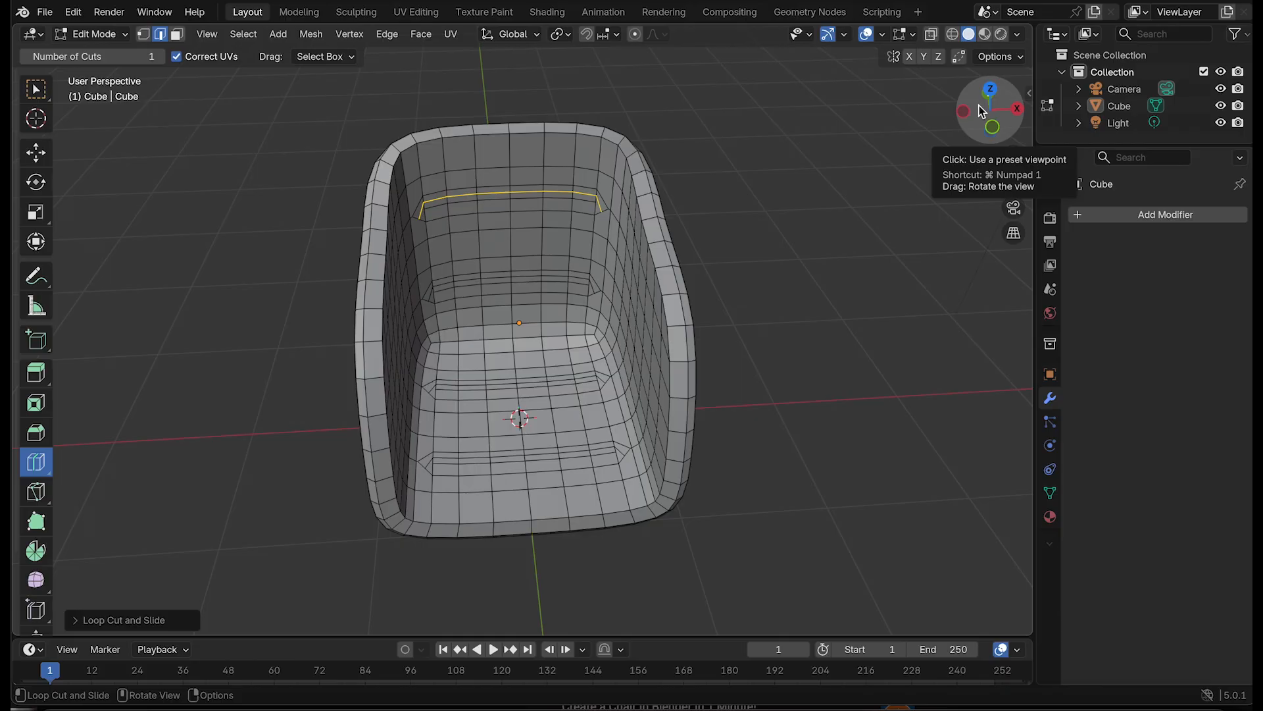
pyautogui.click(37, 94)
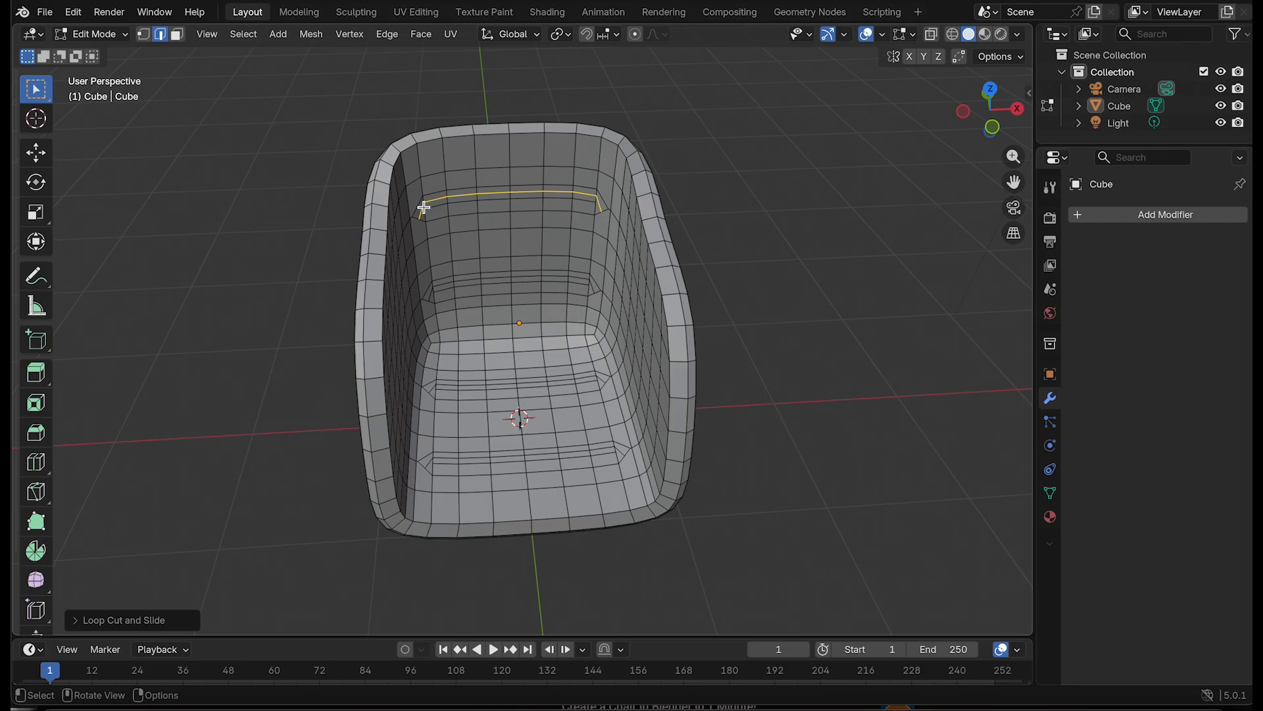
pyautogui.scroll(-3, 663, 330)
pyautogui.scroll(4, 663, 330)
pyautogui.scroll(2, 663, 331)
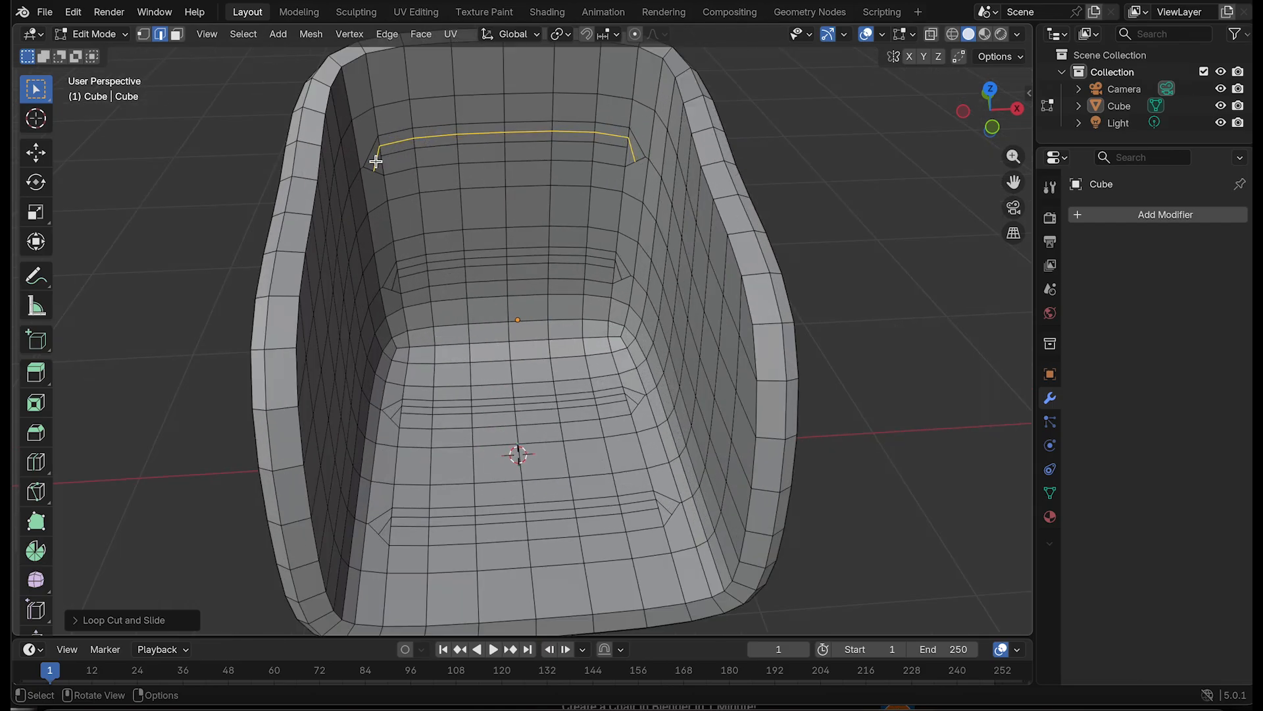
pyautogui.press('shift')
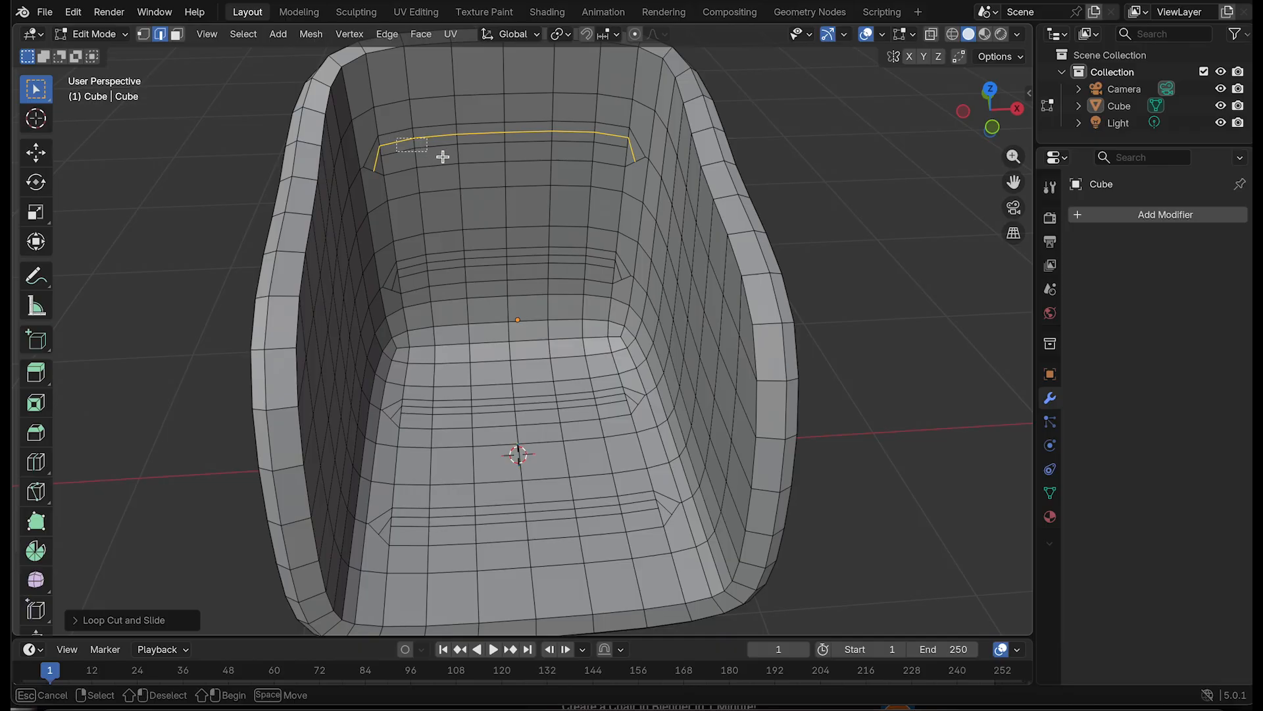
pyautogui.keyDown('alt'); pyautogui.keyDown('shift'); pyautogui.click(623, 159); pyautogui.keyUp('shift'); pyautogui.keyUp('alt')
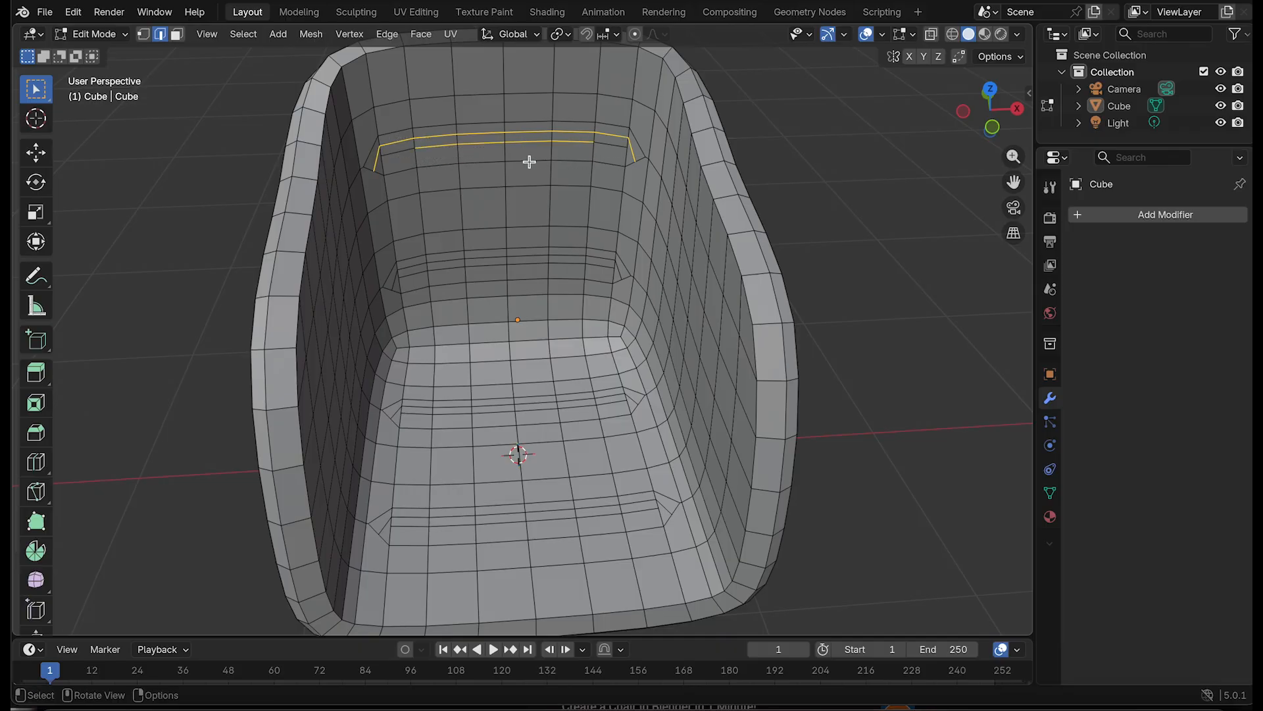
pyautogui.click(178, 36)
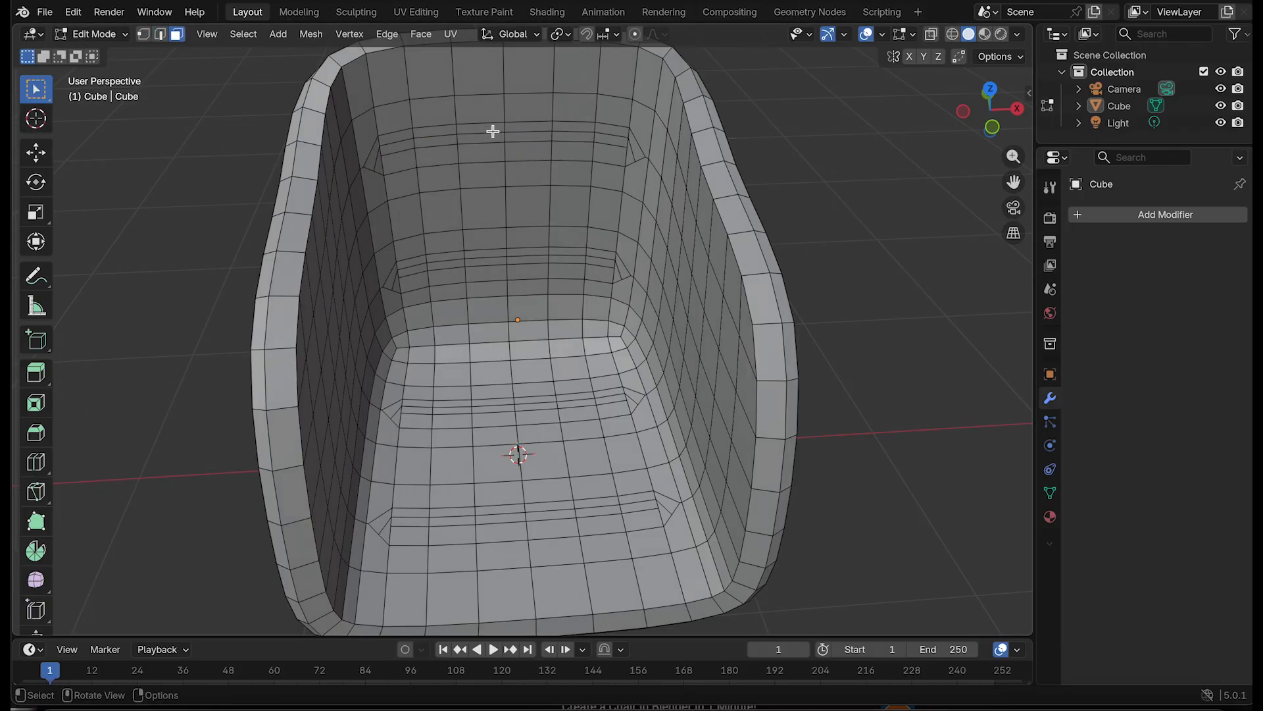
pyautogui.moveTo(394, 137); pyautogui.dragTo(623, 155)
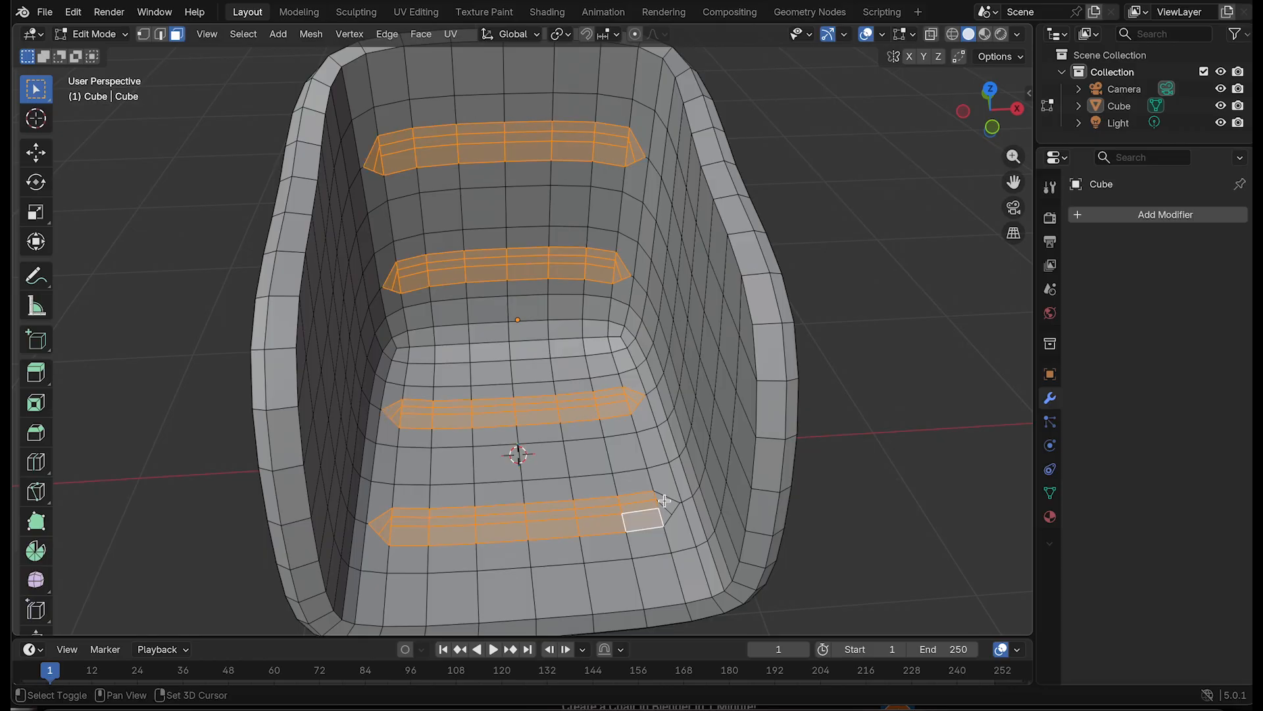
pyautogui.keyDown('shift'); pyautogui.moveTo(665, 502); pyautogui.dragTo(666, 504); pyautogui.keyUp('shift')
# Return to Object Mode, add another Subdivision Surface modifier with viewport level 2 to the chair shell, and apply it
pyautogui.click(112, 41)
pyautogui.click(105, 52)
pyautogui.click(1101, 215)
pyautogui.write('sub')
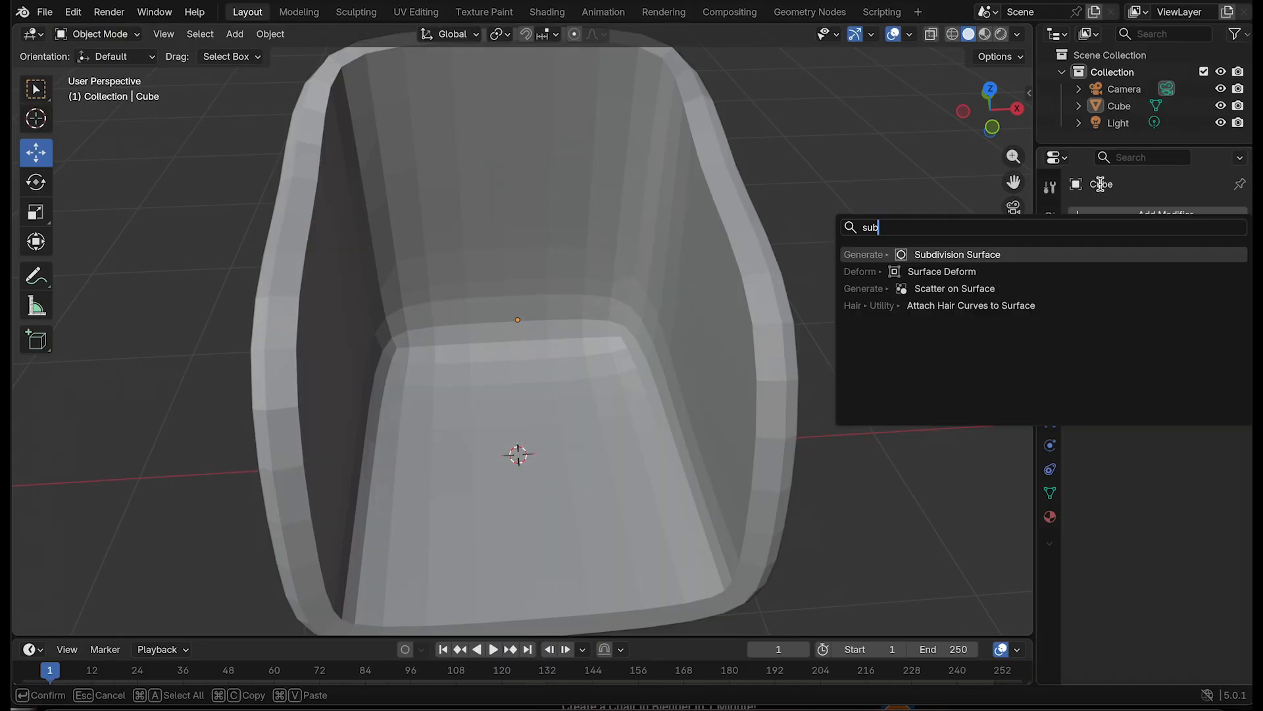
pyautogui.click(1007, 255)
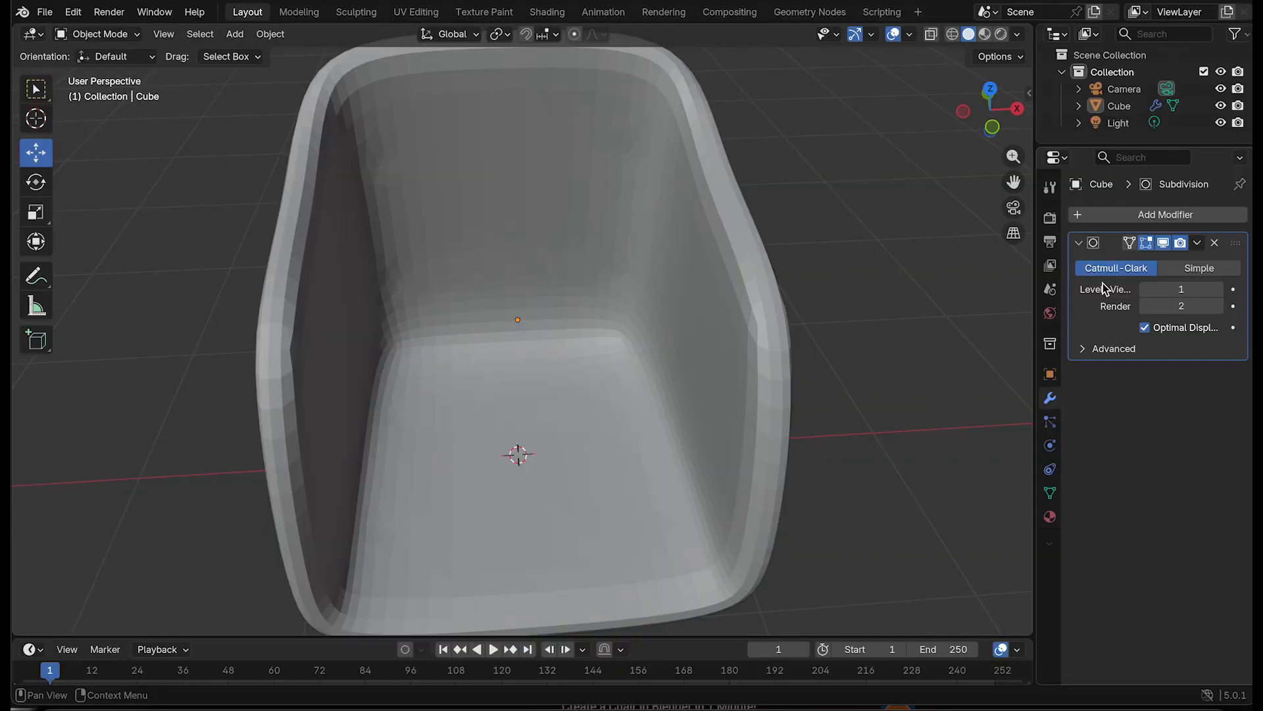
pyautogui.click(1181, 290)
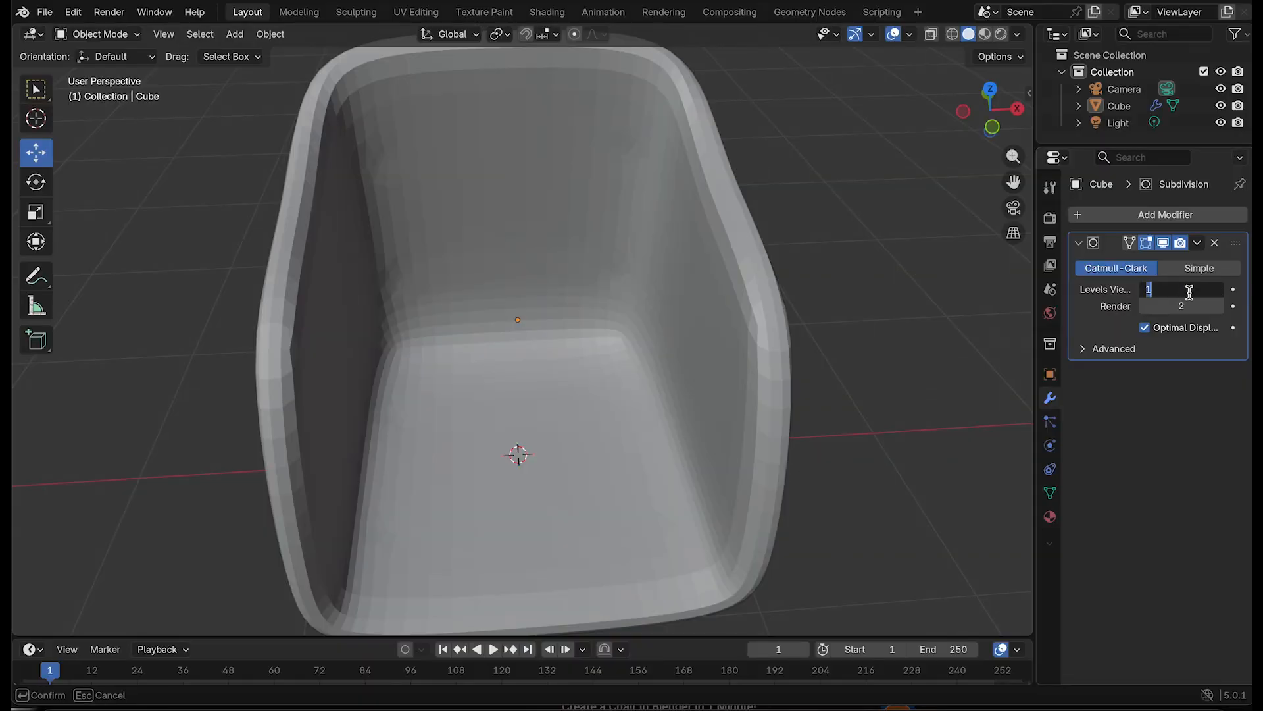
pyautogui.press('Return')
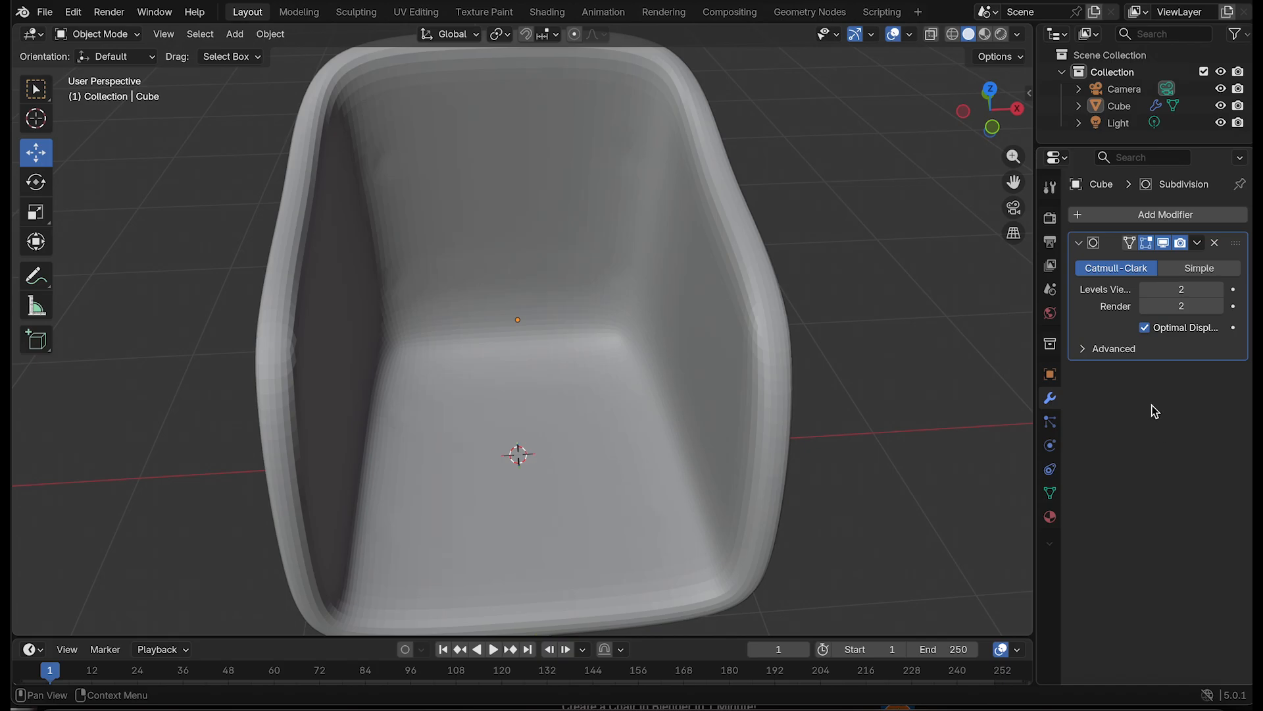
pyautogui.click(1197, 242)
pyautogui.click(1178, 261)
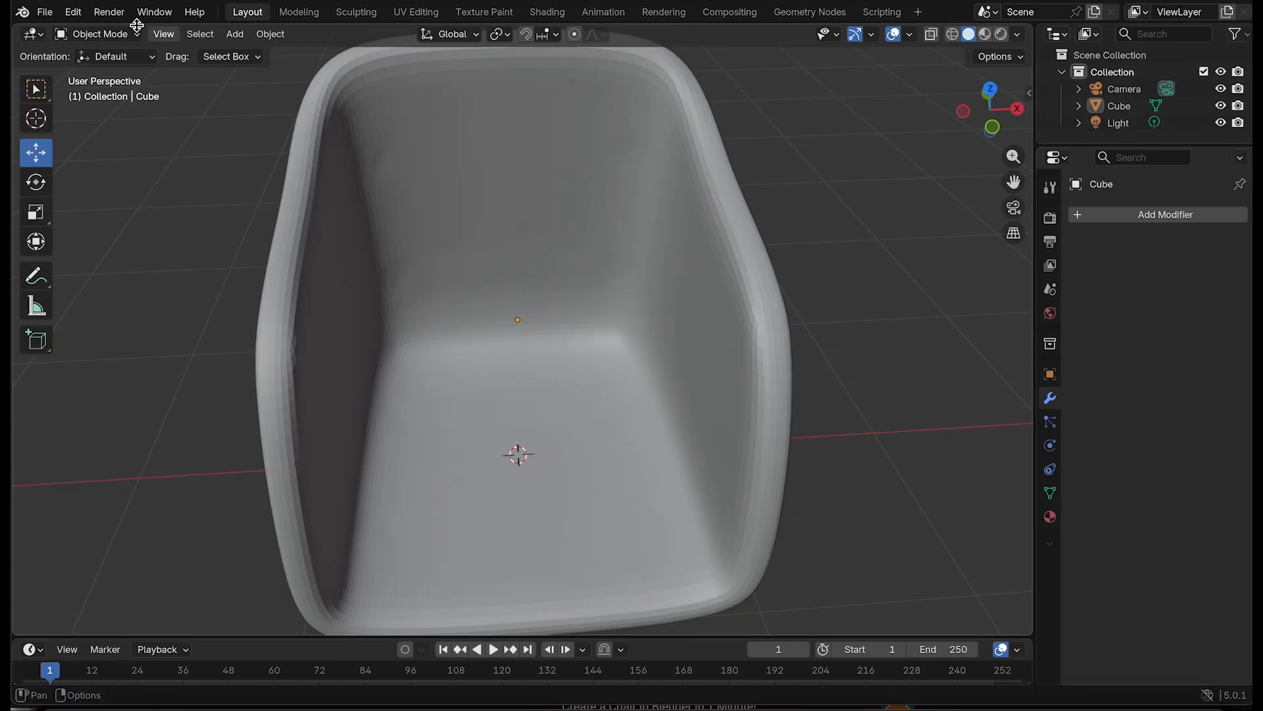
# Switch to Sculpt Mode and create a face set from the strip faces selected in Edit Mode
pyautogui.click(98, 34)
pyautogui.click(122, 90)
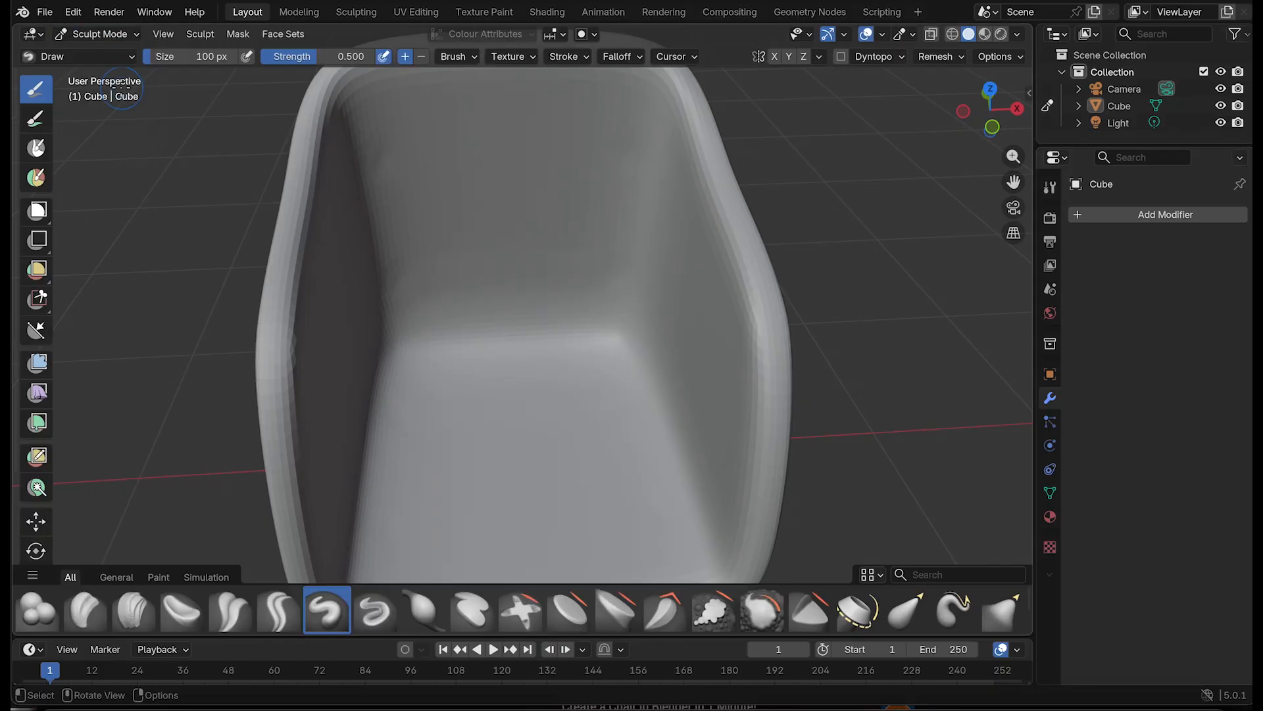
pyautogui.scroll(-3, 614, 206)
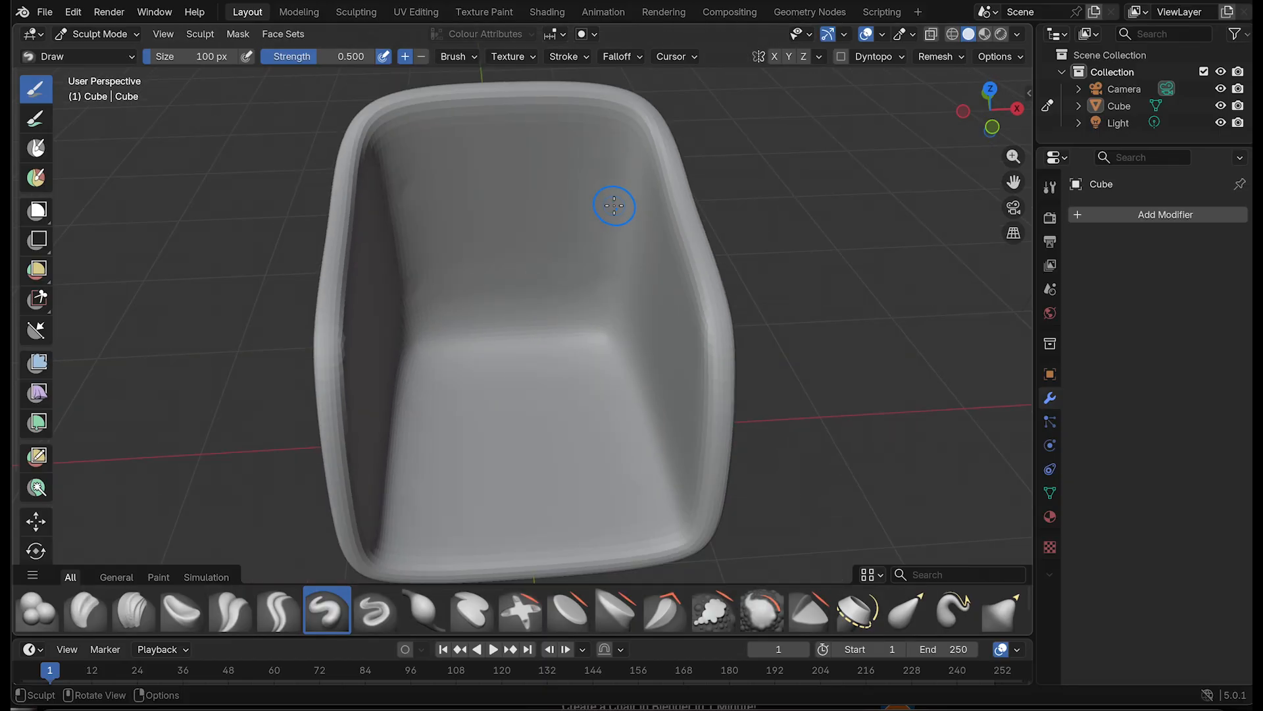
pyautogui.scroll(1, 614, 206)
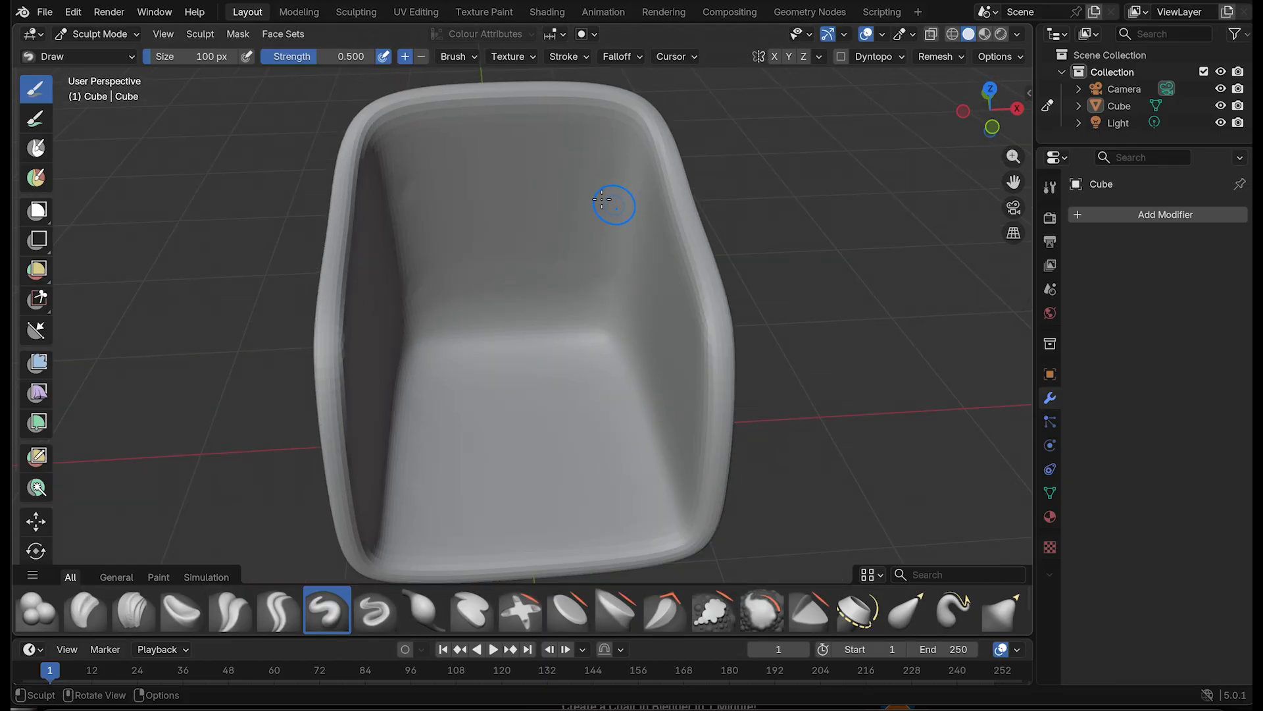
pyautogui.click(287, 40)
pyautogui.click(338, 88)
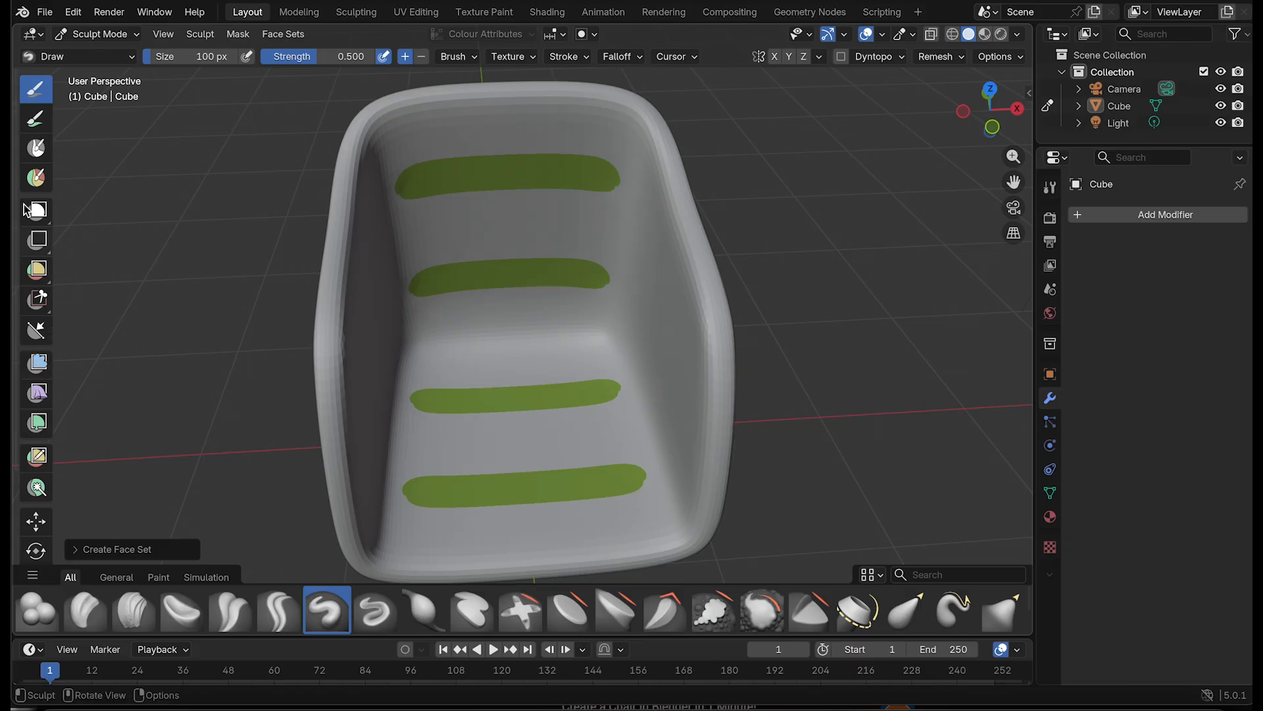
# Activate the Cloth Filter, keep the face set based on the Edit Mode selection, set the filter type to Inflate and enable Use Face Sets
pyautogui.click(38, 393)
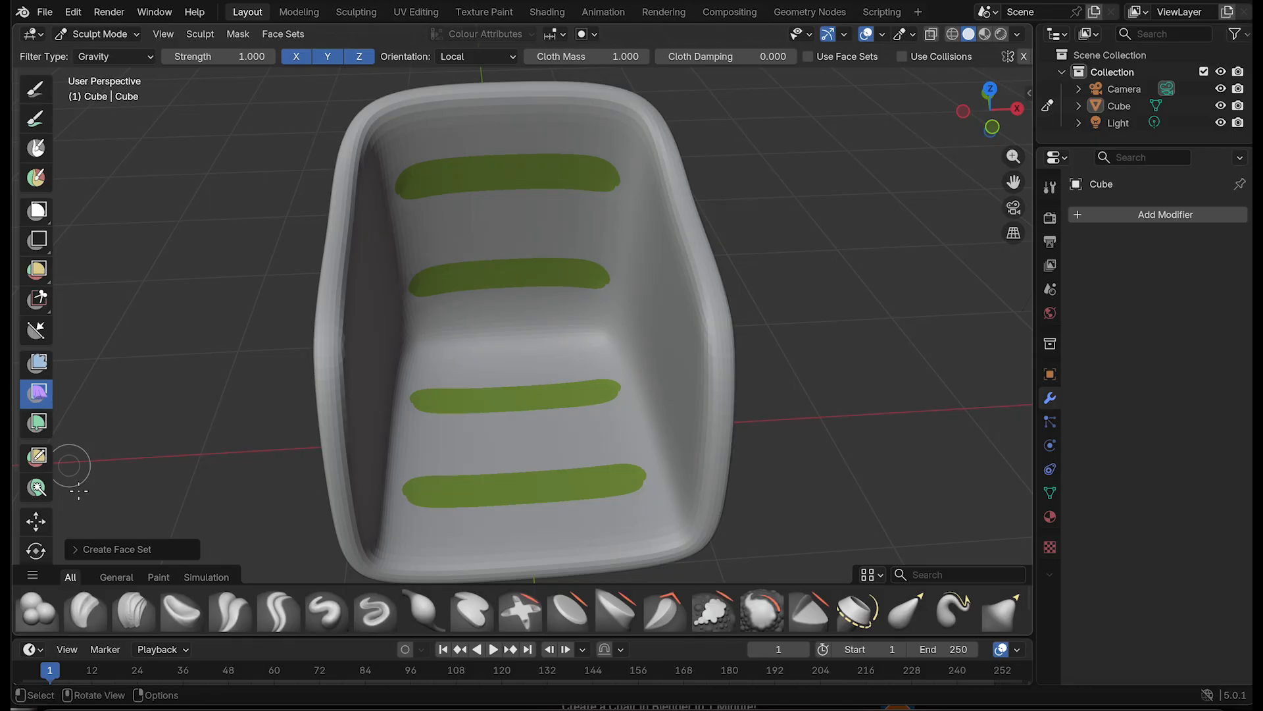
pyautogui.click(130, 549)
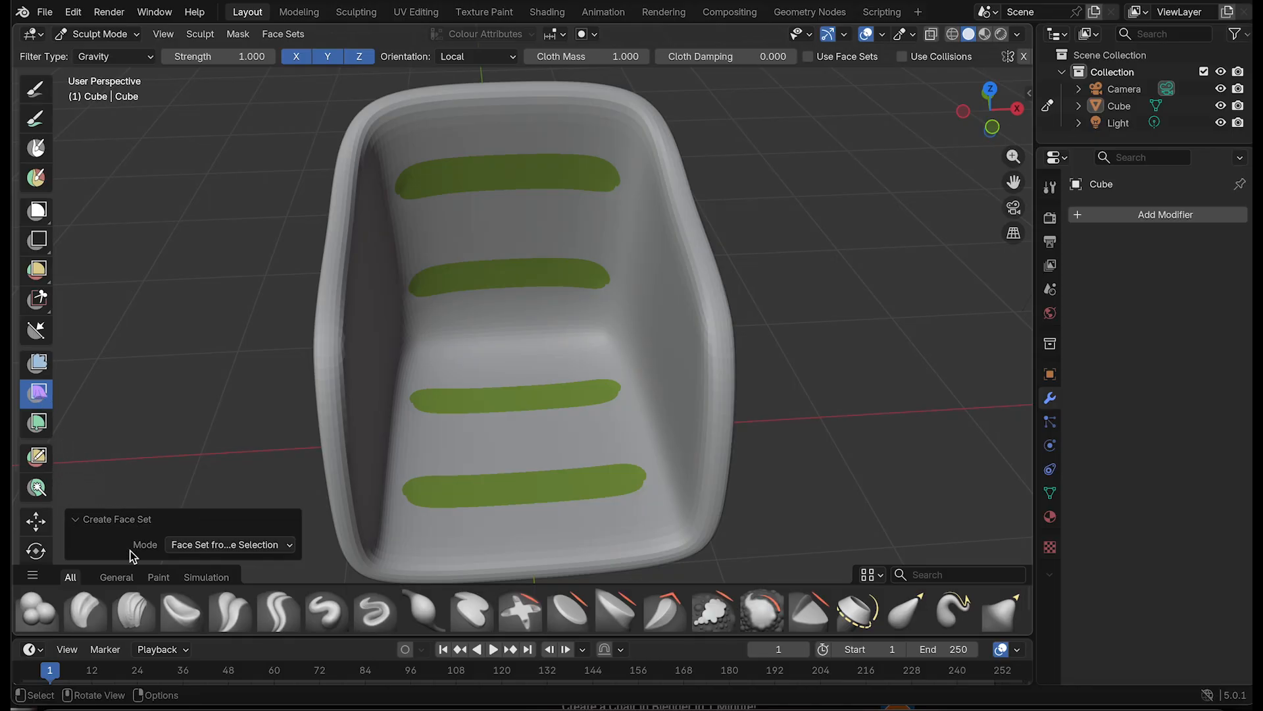
pyautogui.click(194, 544)
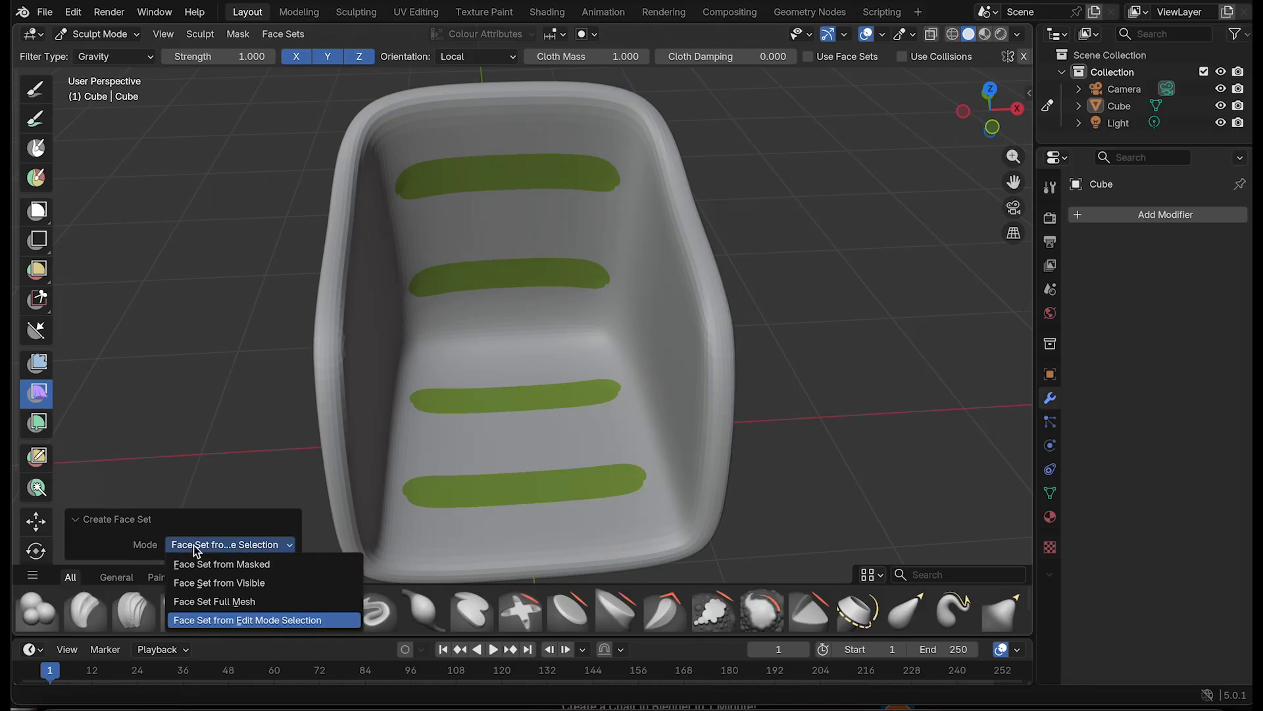
pyautogui.click(254, 624)
pyautogui.click(1050, 188)
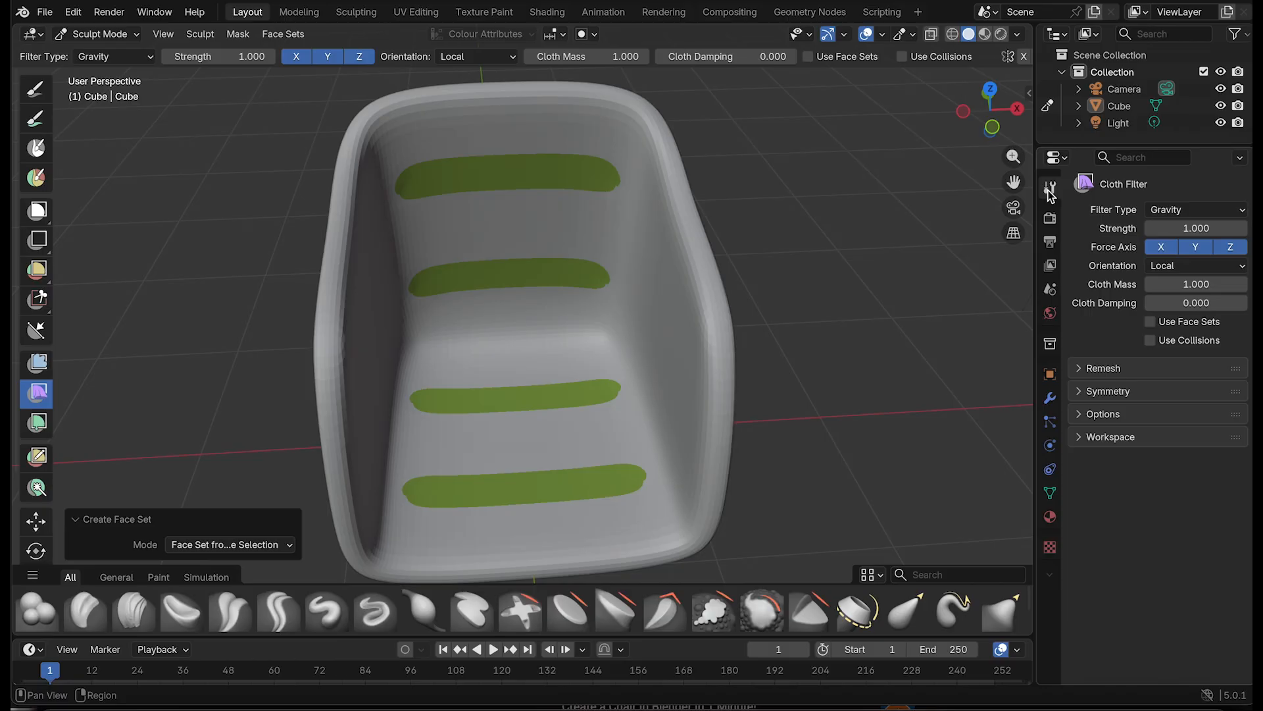
pyautogui.click(1168, 211)
pyautogui.click(1181, 253)
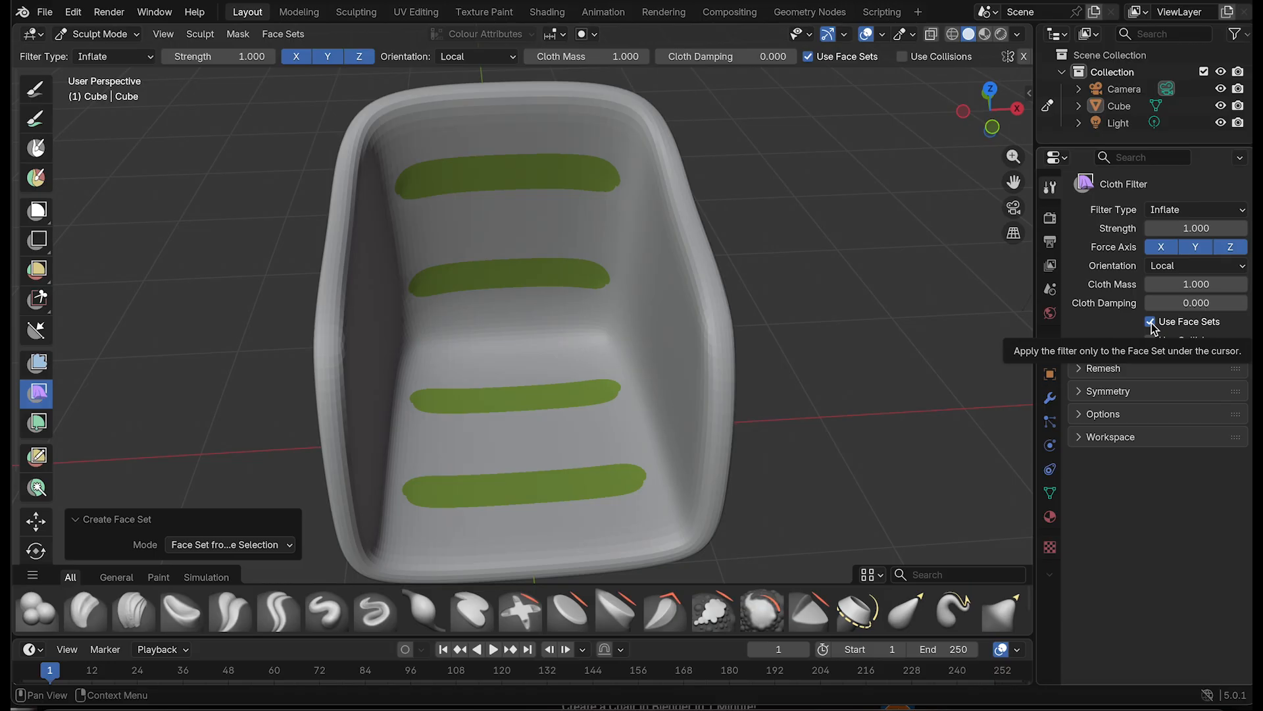
# Inflate the chair shell outside the green strip face set with the Cloth Filter to form puffy cushions
pyautogui.scroll(1, 789, 278)
pyautogui.scroll(-3, 788, 279)
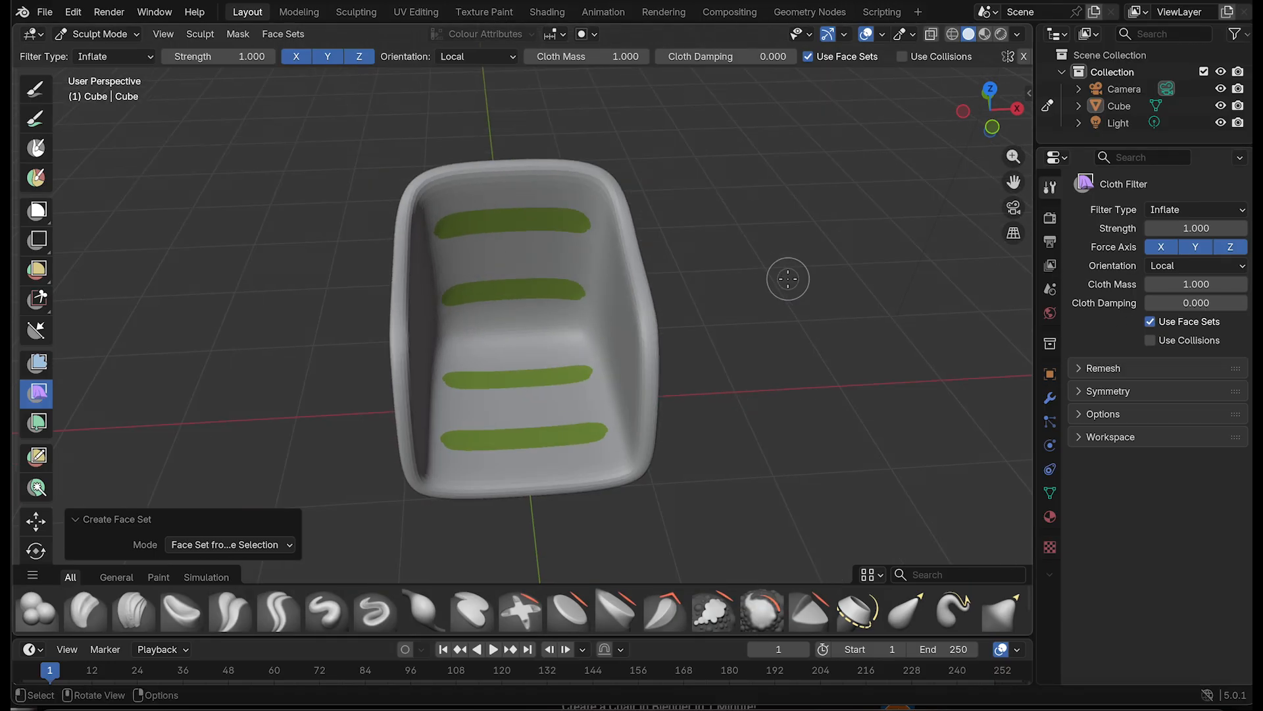
pyautogui.scroll(3, 788, 279)
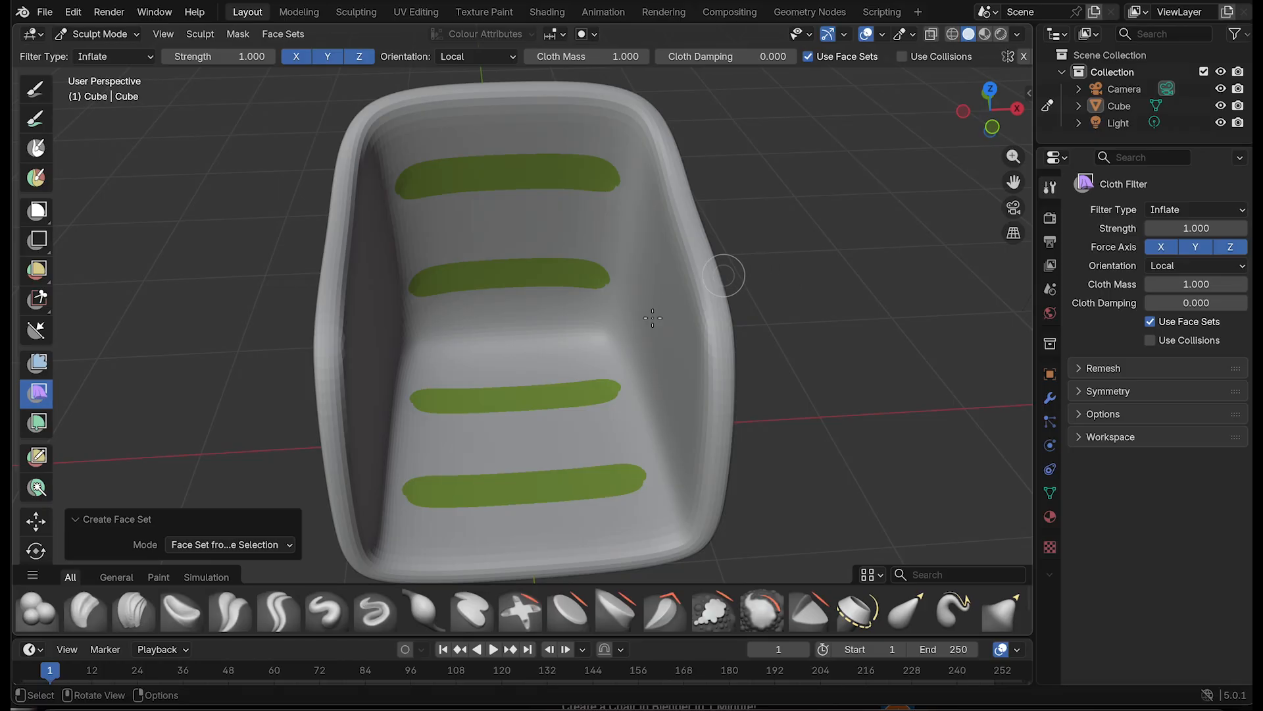
pyautogui.moveTo(558, 343)
pyautogui.mouseDown()
pyautogui.moveTo(546, 346)
pyautogui.moveTo(557, 344)
pyautogui.mouseUp()
pyautogui.hotkey('ctrl', 'z')
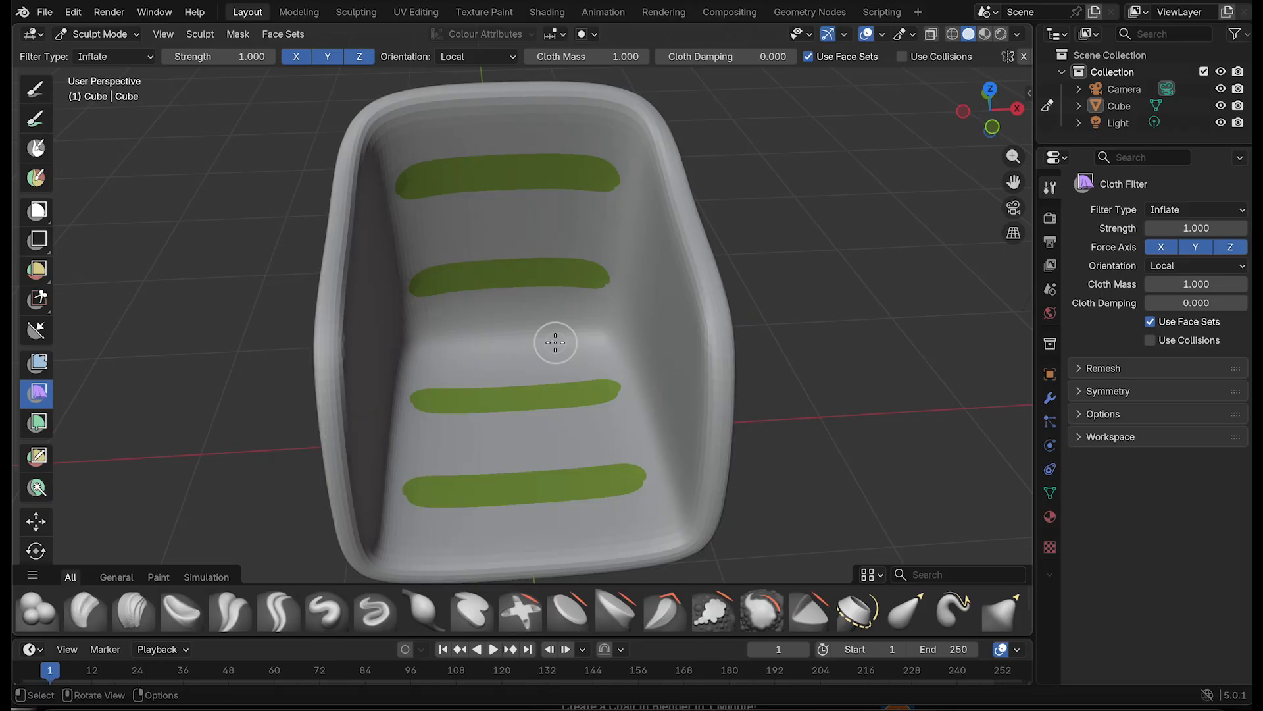
pyautogui.moveTo(510, 214); pyautogui.dragTo(529, 237)
pyautogui.hotkey('ctrl', 'z')
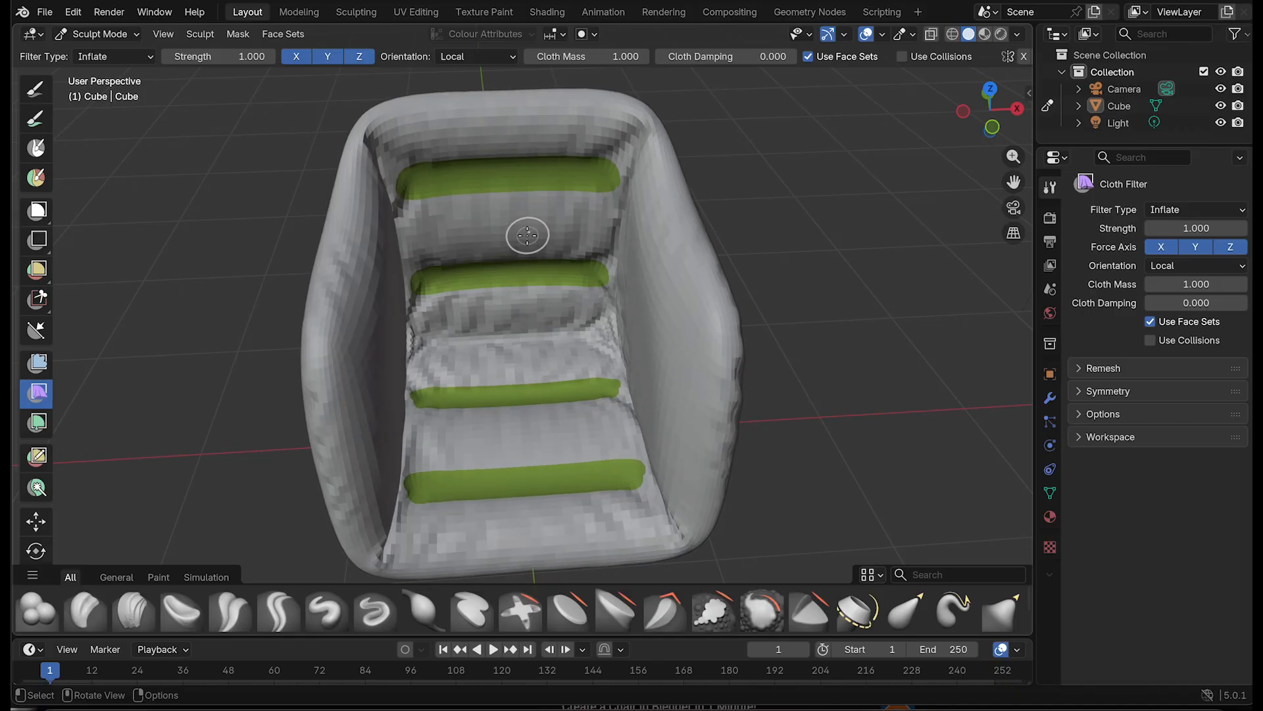
# Try a further Cloth Filter inflation from the chair's inner side surface and undo it
pyautogui.moveTo(990, 108)
pyautogui.mouseDown()
pyautogui.moveTo(967, 105)
pyautogui.moveTo(1011, 114)
pyautogui.mouseUp()
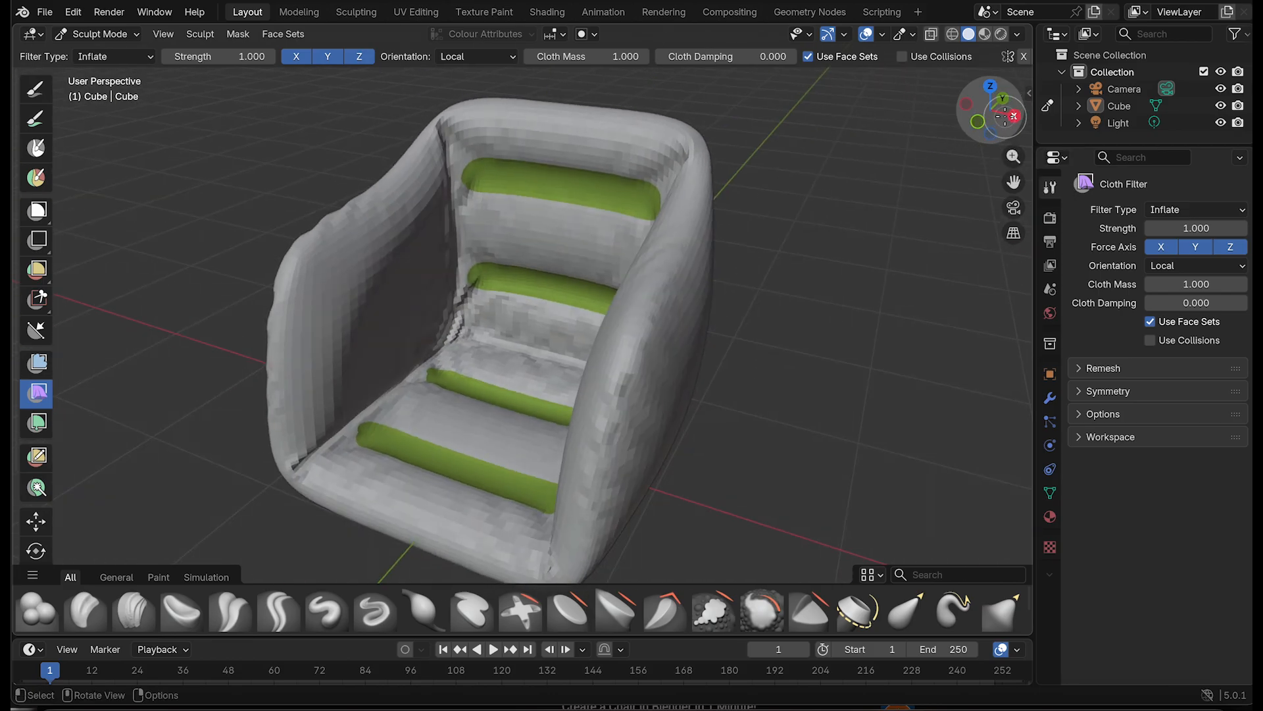
pyautogui.moveTo(1011, 113); pyautogui.dragTo(995, 112)
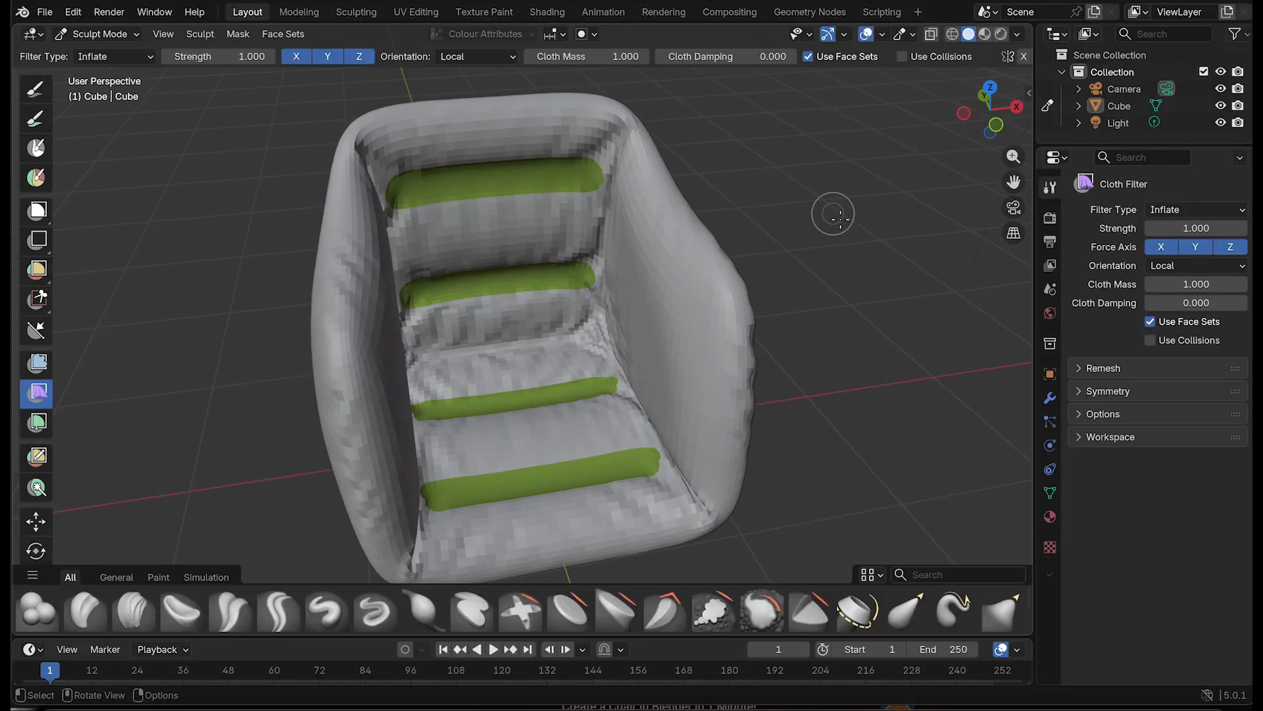
pyautogui.moveTo(669, 274); pyautogui.dragTo(654, 275)
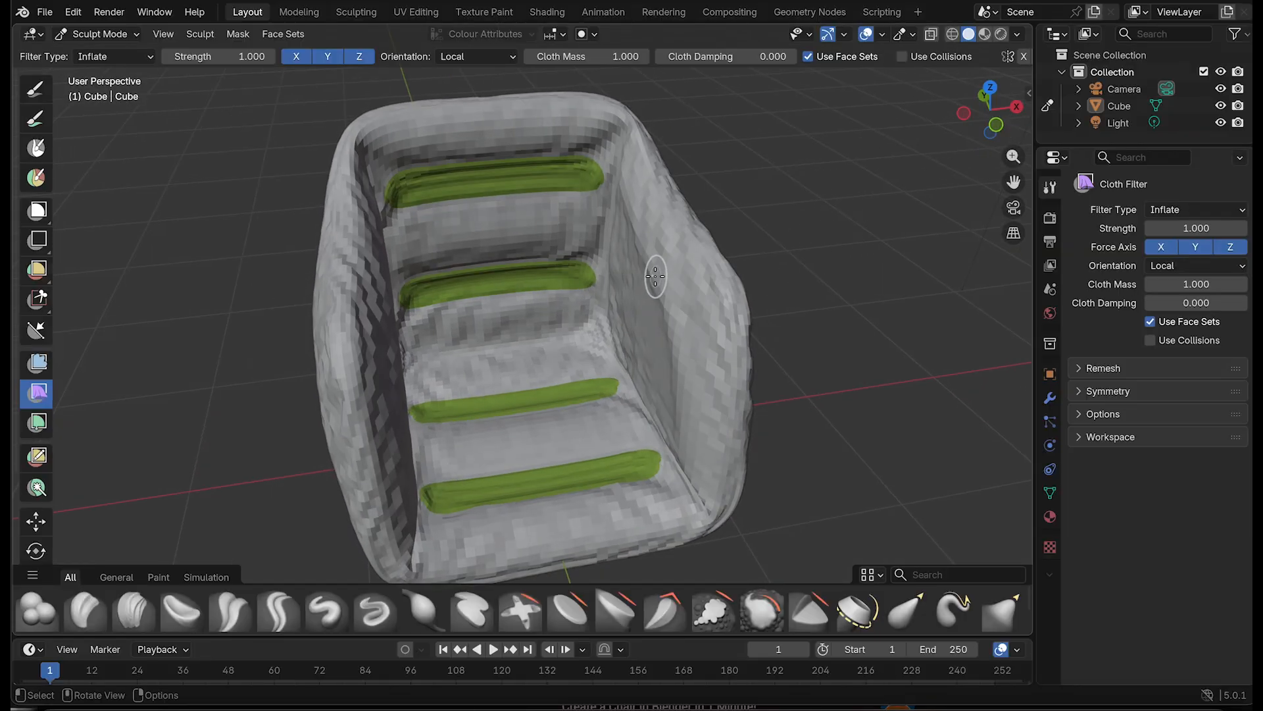
pyautogui.hotkey('ctrl', 'z')
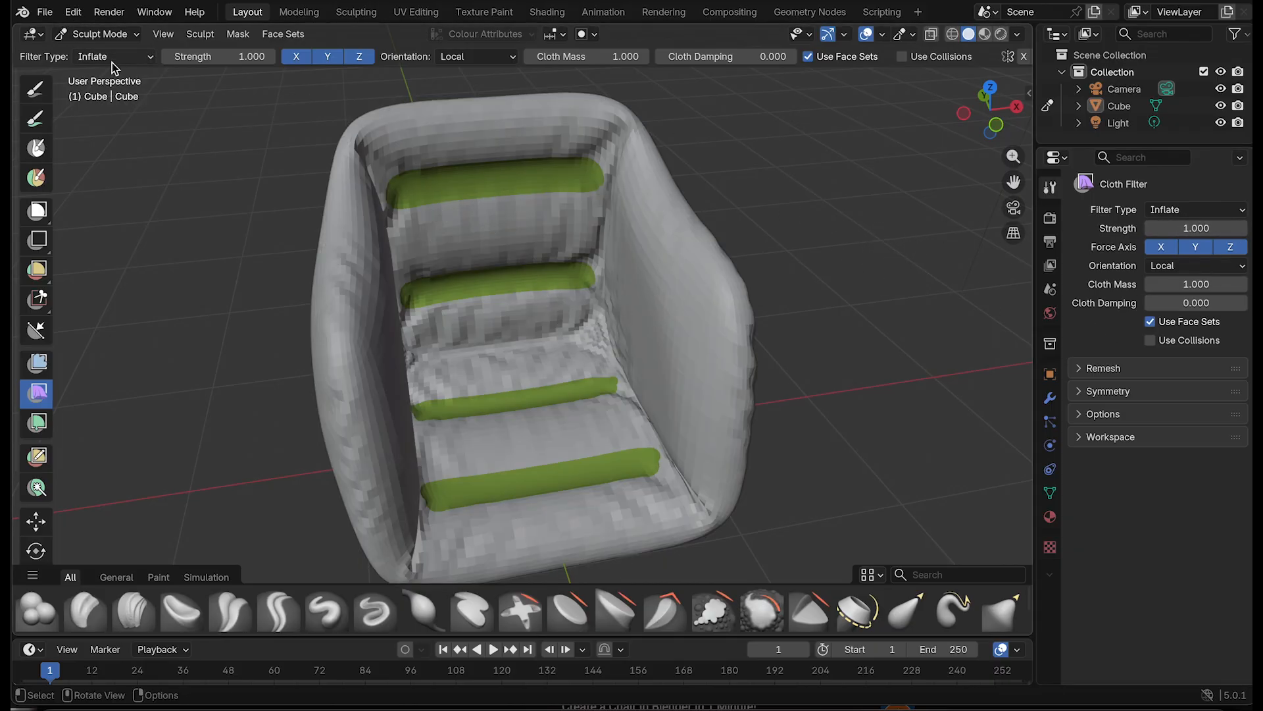
# Return to Object Mode and try to shade the inflated chair smooth
pyautogui.click(103, 33)
pyautogui.click(110, 56)
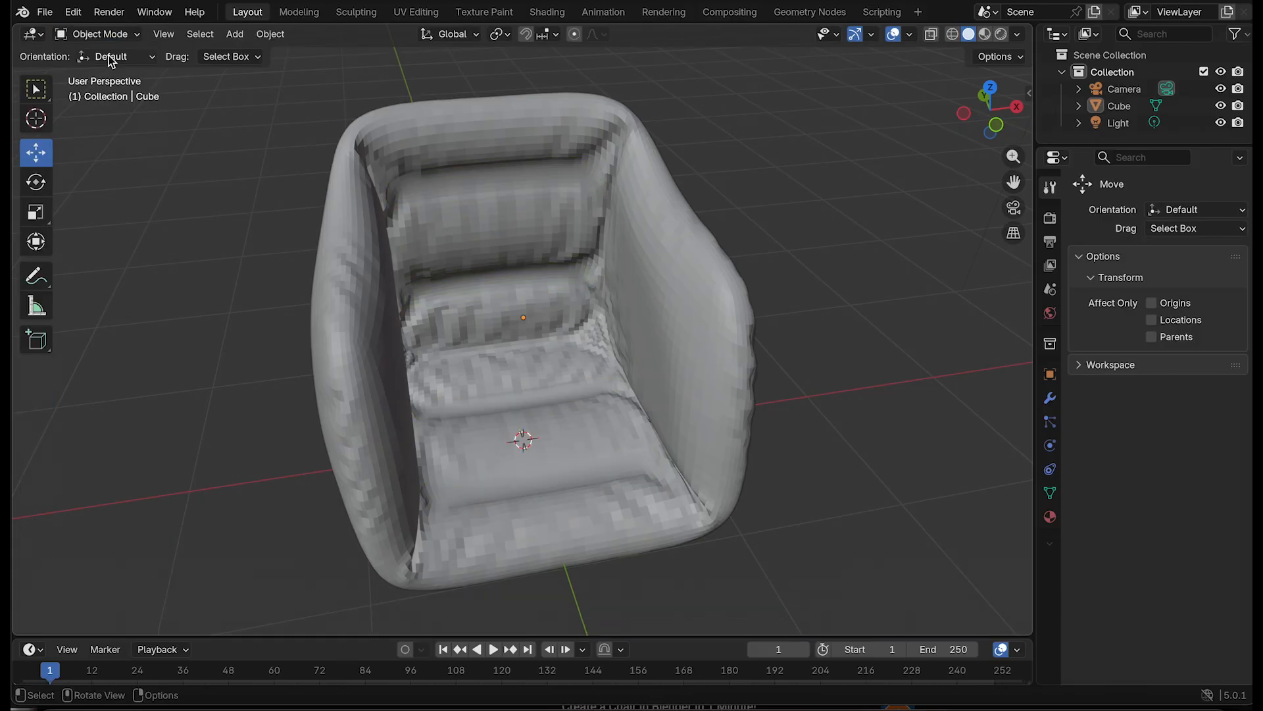
pyautogui.rightClick(593, 244)
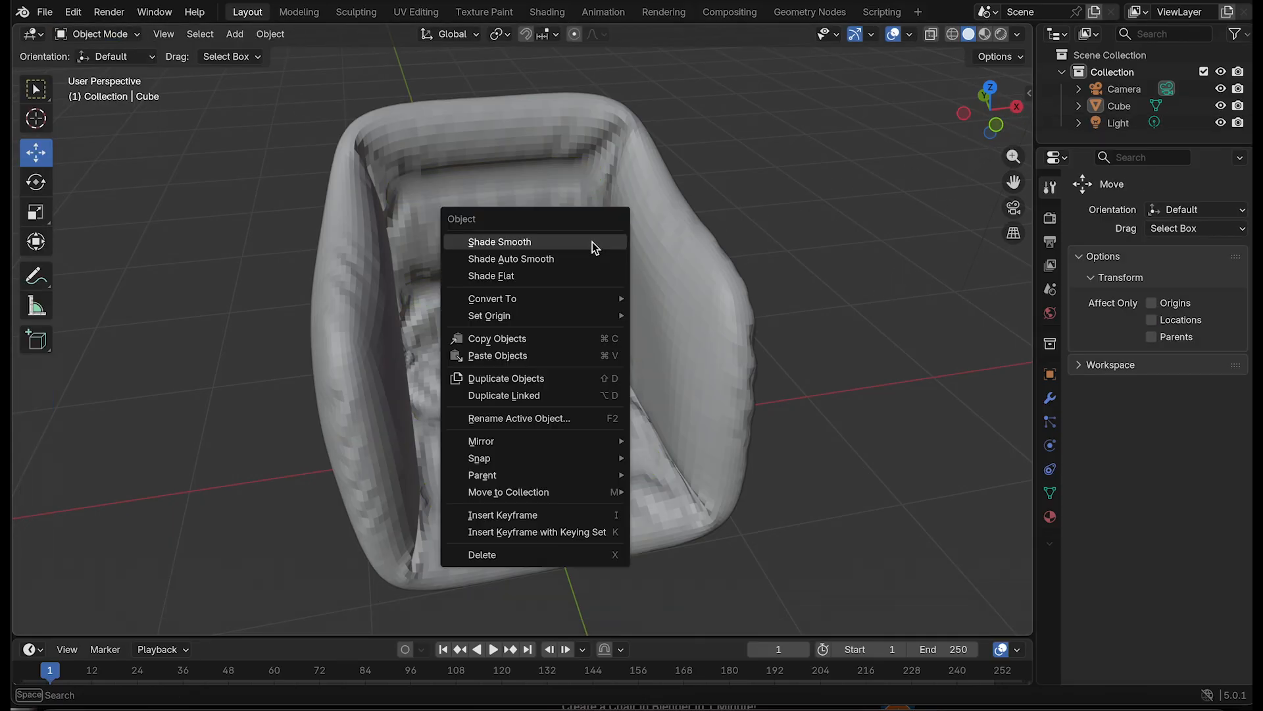
pyautogui.click(587, 242)
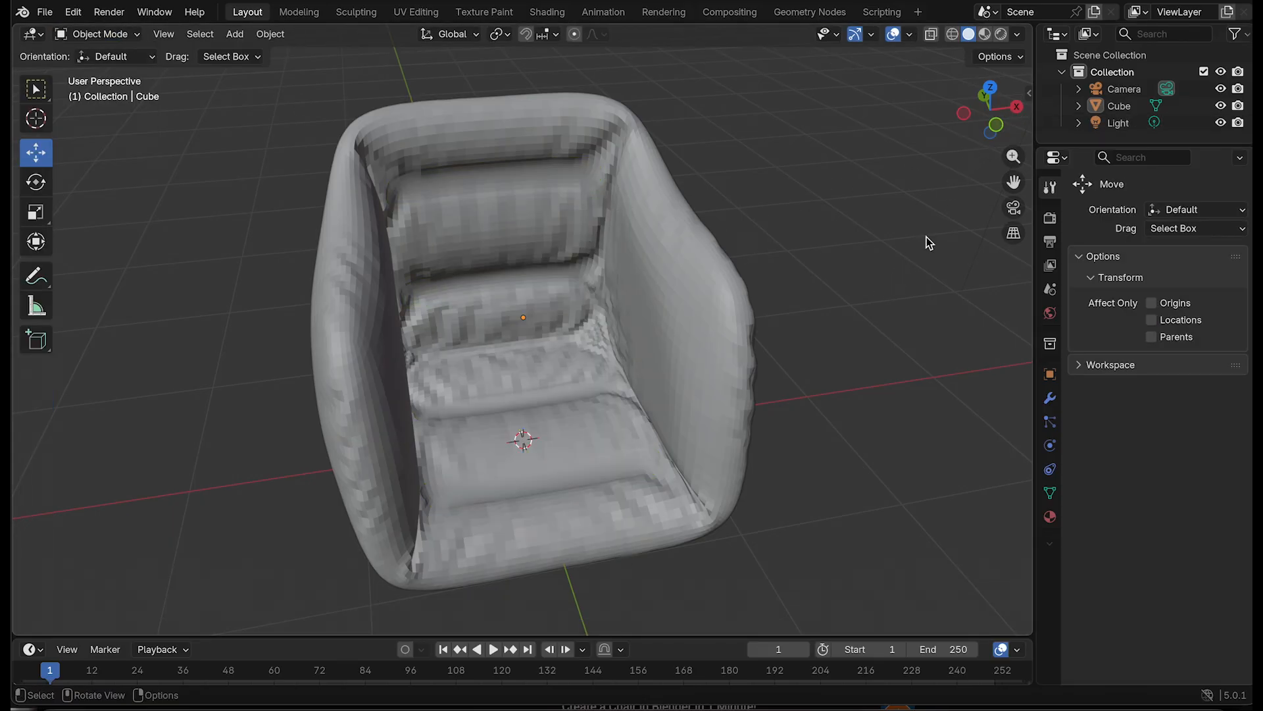
pyautogui.moveTo(990, 109); pyautogui.dragTo(1000, 81)
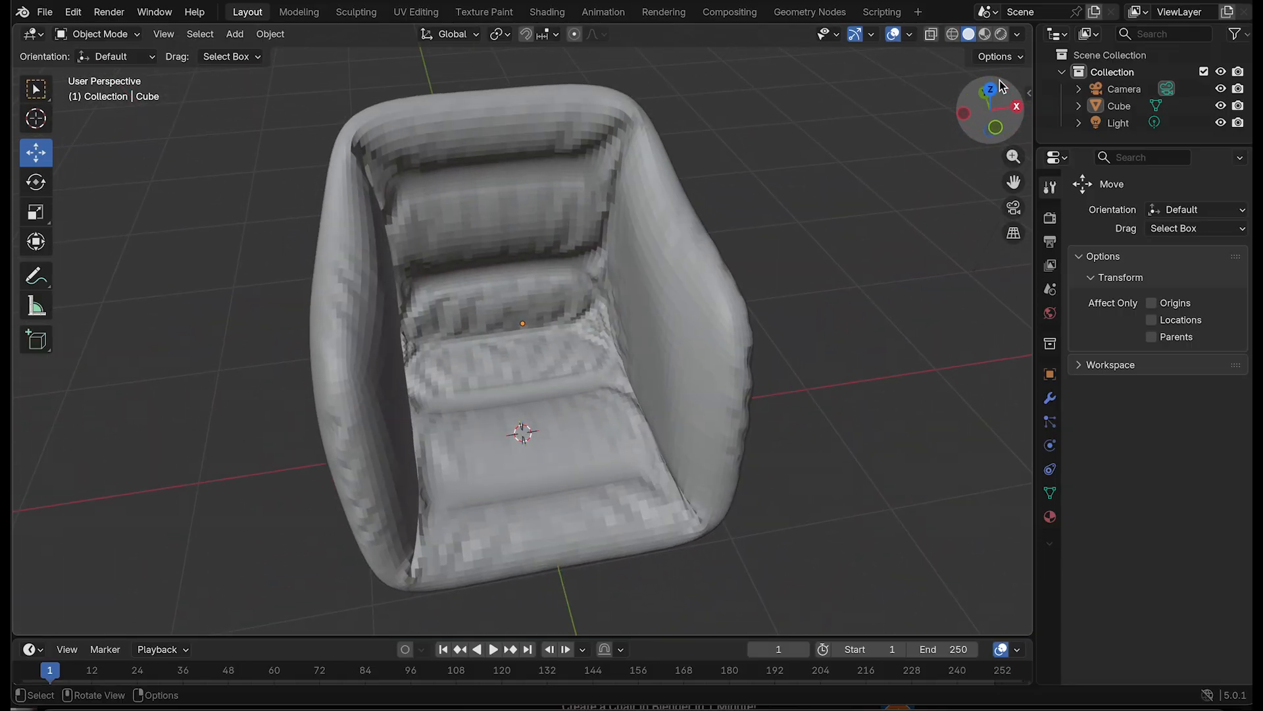
pyautogui.click(987, 37)
pyautogui.click(968, 37)
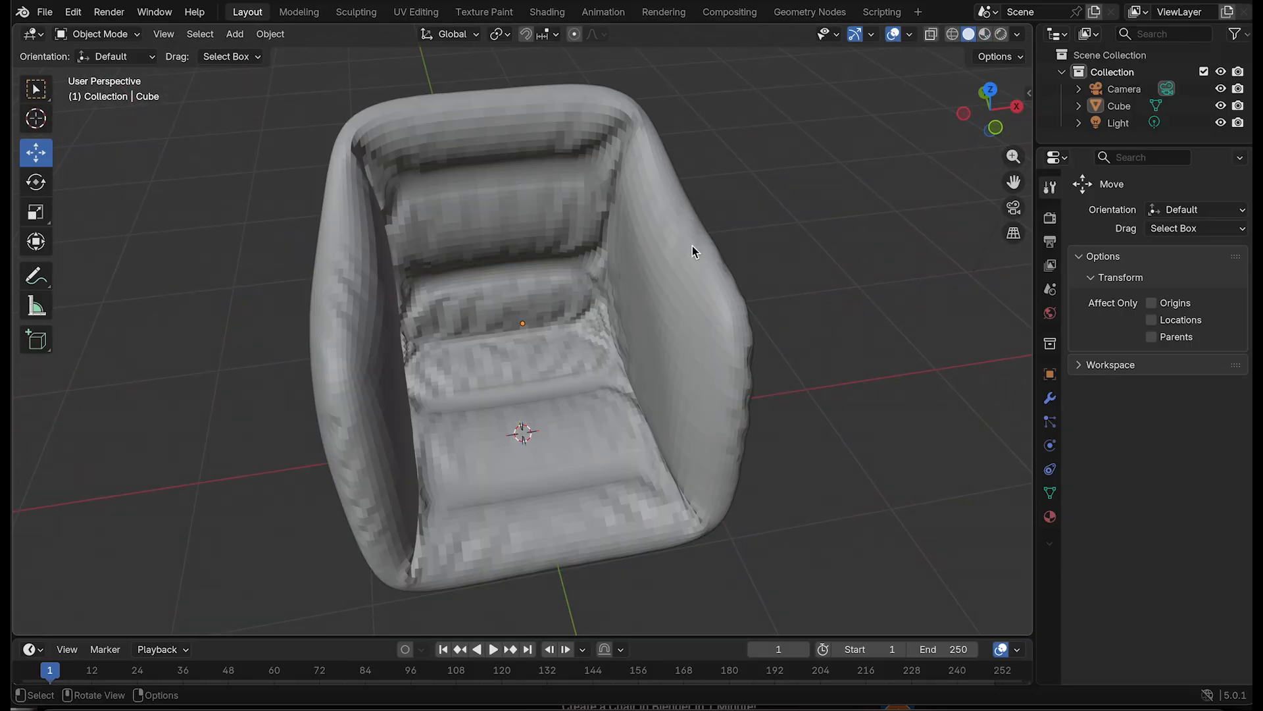
# Set the base color of the chair's material to light pink and display the model in Material Preview shading
pyautogui.click(550, 275)
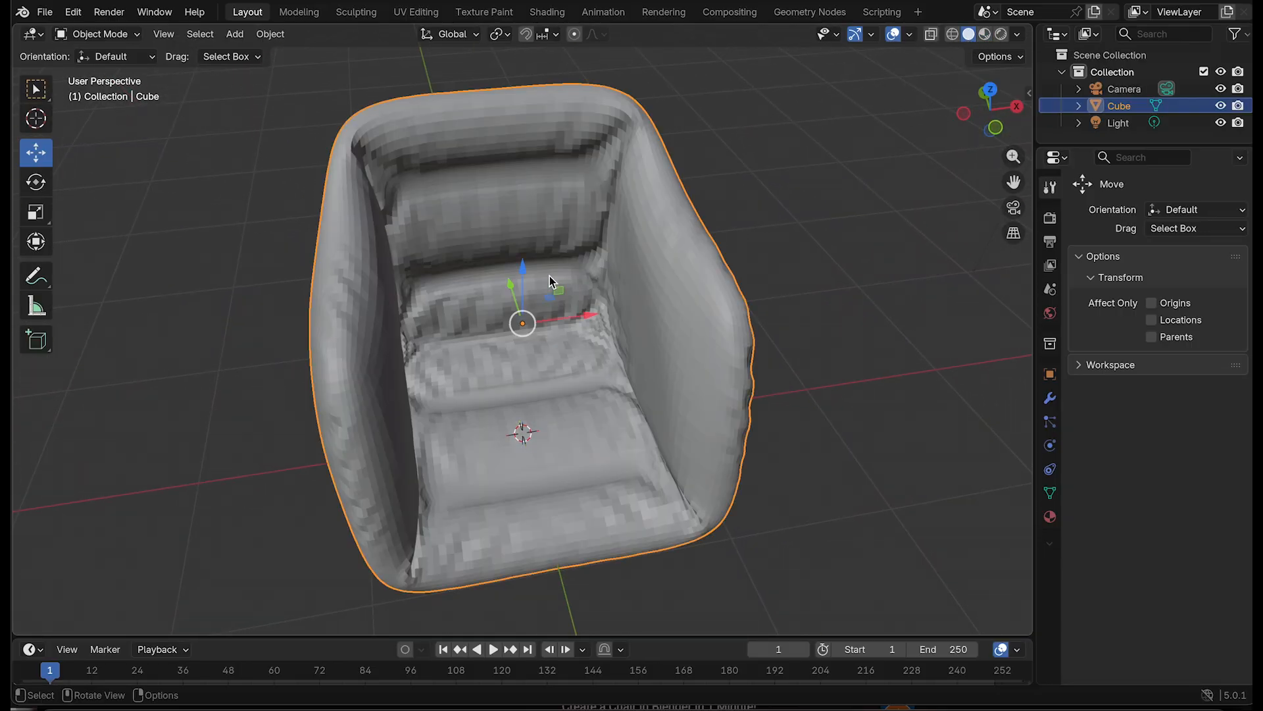
pyautogui.click(1050, 518)
pyautogui.click(1182, 395)
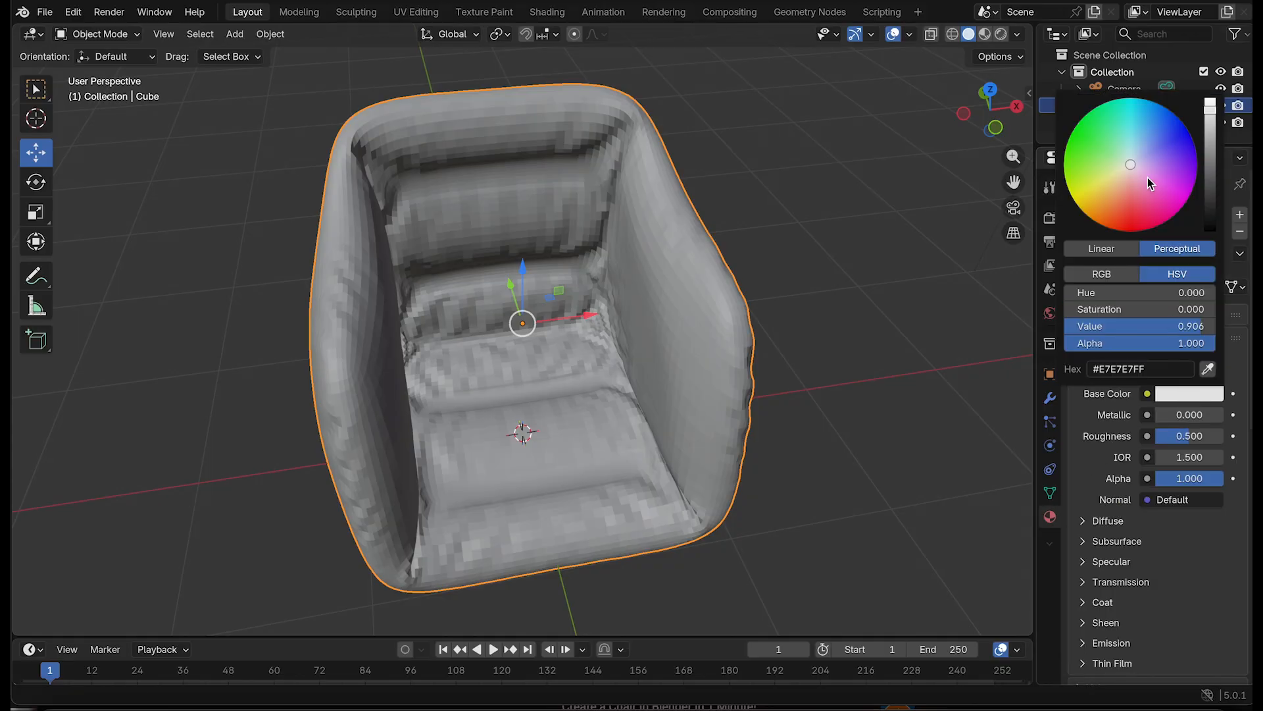
pyautogui.moveTo(1131, 167); pyautogui.dragTo(1139, 176)
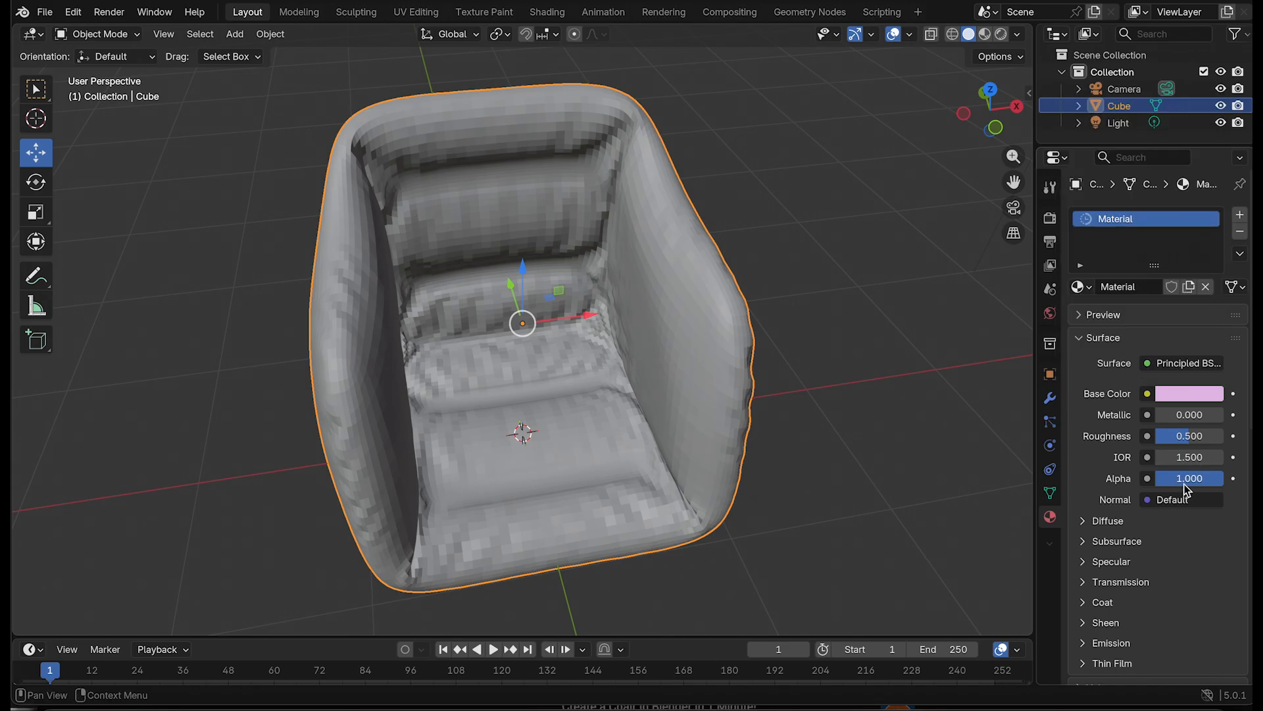
pyautogui.click(1201, 585)
pyautogui.click(985, 35)
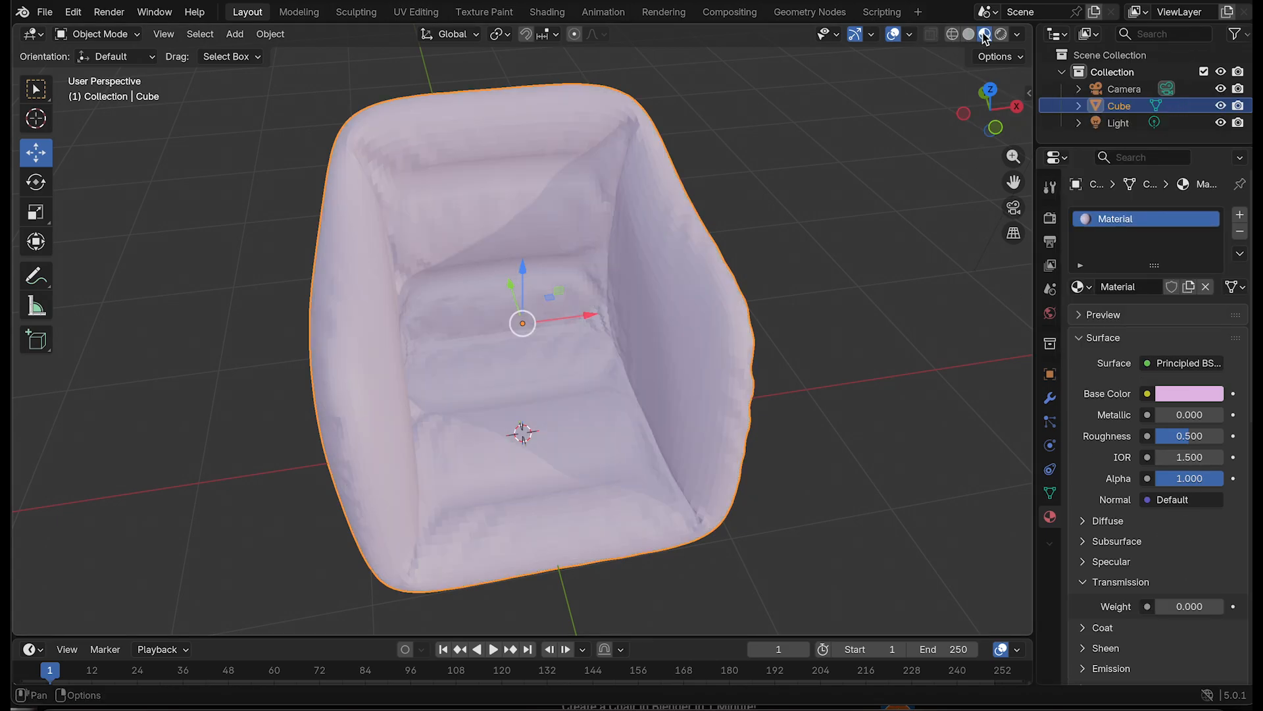
# Add a cylinder mesh and move it along the X axis clear of the chair
pyautogui.moveTo(991, 110); pyautogui.dragTo(1026, 132)
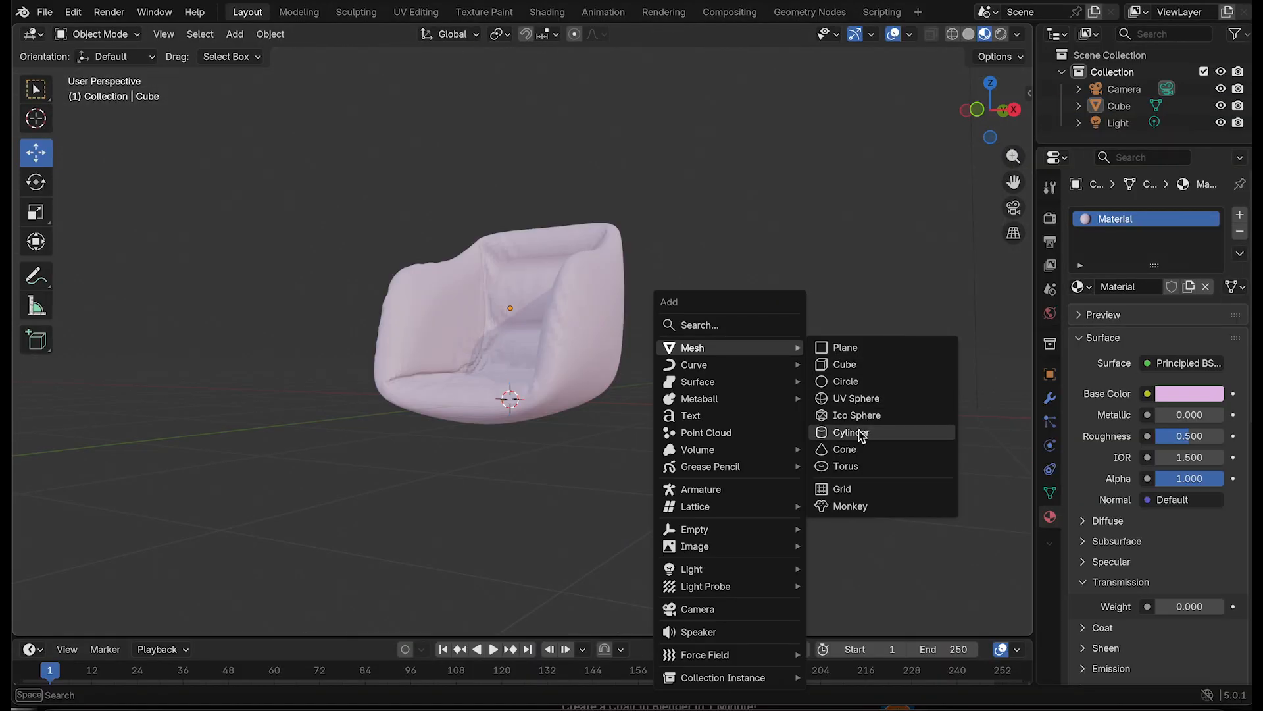
pyautogui.click(858, 431)
pyautogui.moveTo(575, 404); pyautogui.dragTo(839, 411)
pyautogui.click(942, 413)
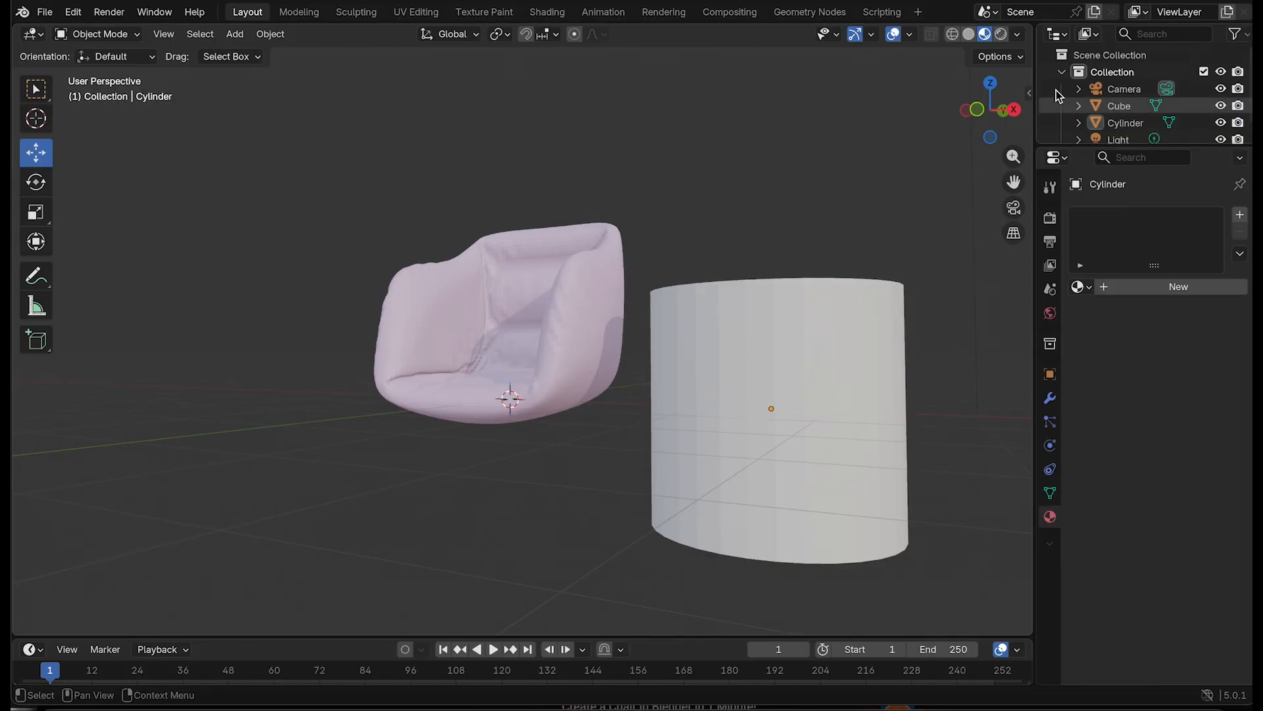
# Scale the cylinder down uniformly to about 0.14 of its size
pyautogui.moveTo(992, 110)
pyautogui.mouseDown()
pyautogui.moveTo(1000, 155)
pyautogui.moveTo(948, 119)
pyautogui.moveTo(987, 121)
pyautogui.moveTo(982, 98)
pyautogui.mouseUp()
pyautogui.click(835, 403)
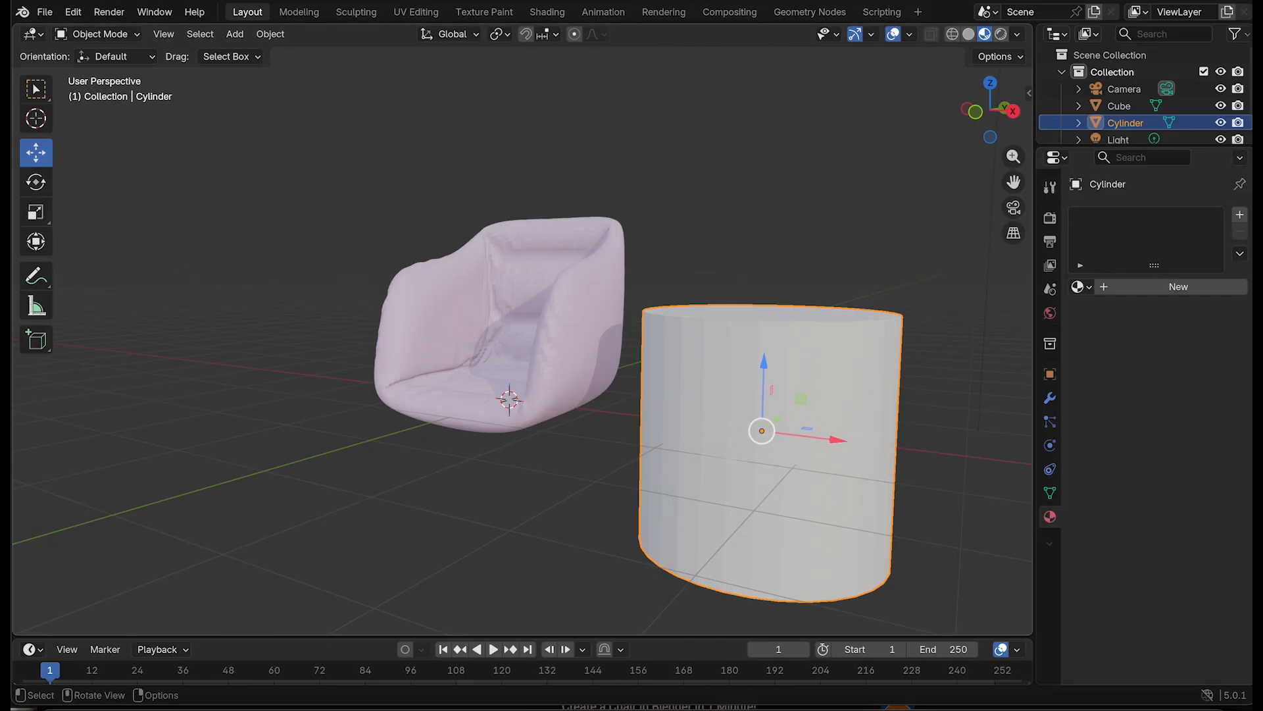
pyautogui.press('s')
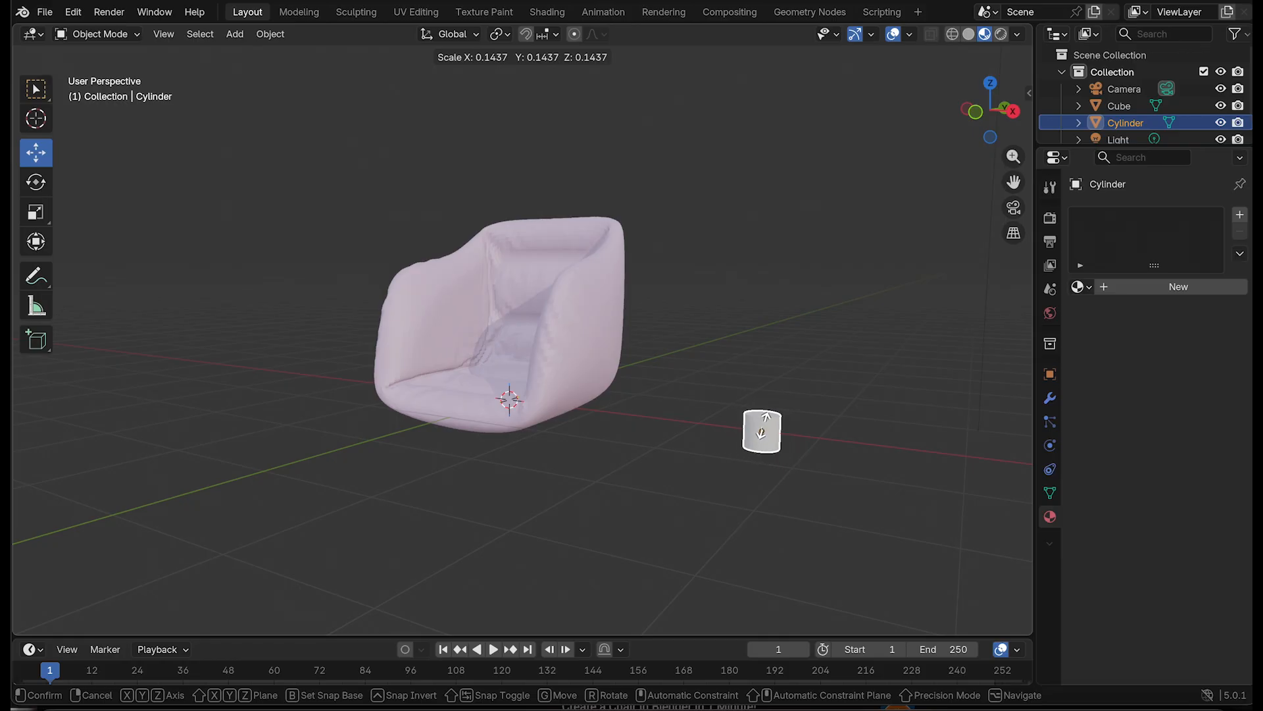
pyautogui.click(764, 426)
pyautogui.click(887, 425)
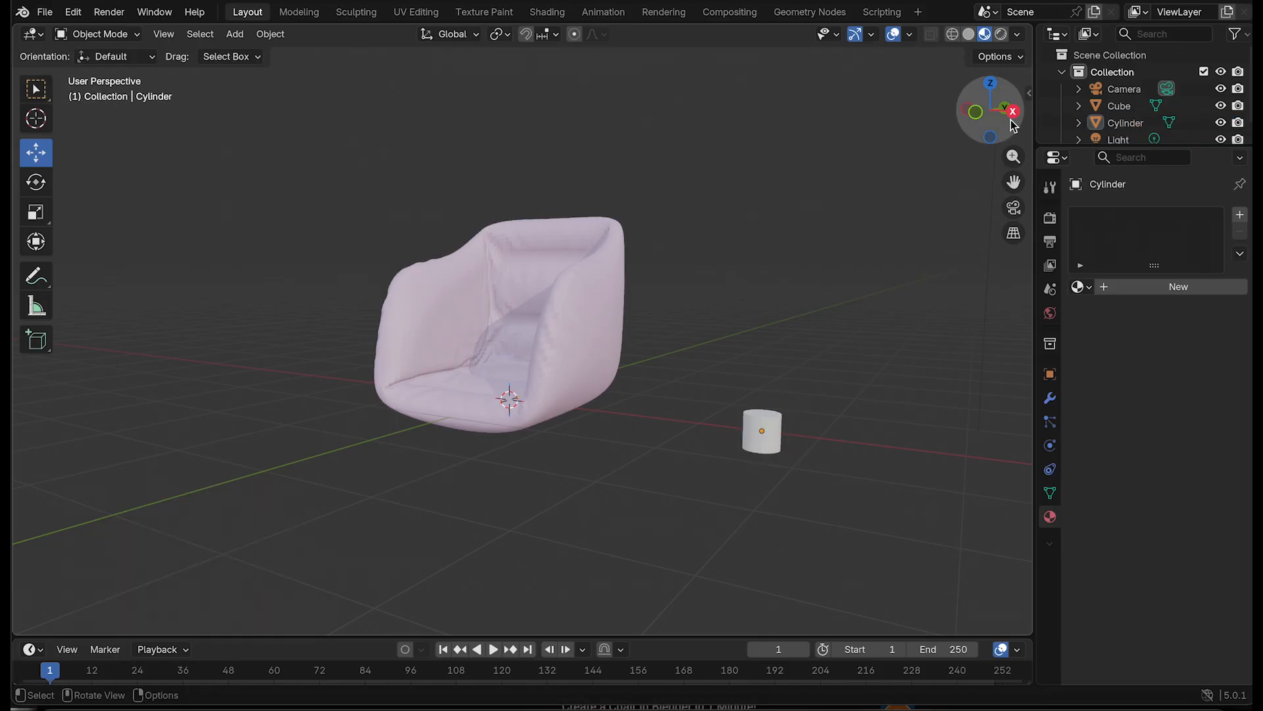
# Move the small cylinder back to the chair's centre, lower it about 0.51 m and raise it about 0.04 m
pyautogui.moveTo(1010, 119); pyautogui.dragTo(901, 236)
pyautogui.moveTo(990, 108); pyautogui.dragTo(850, 260)
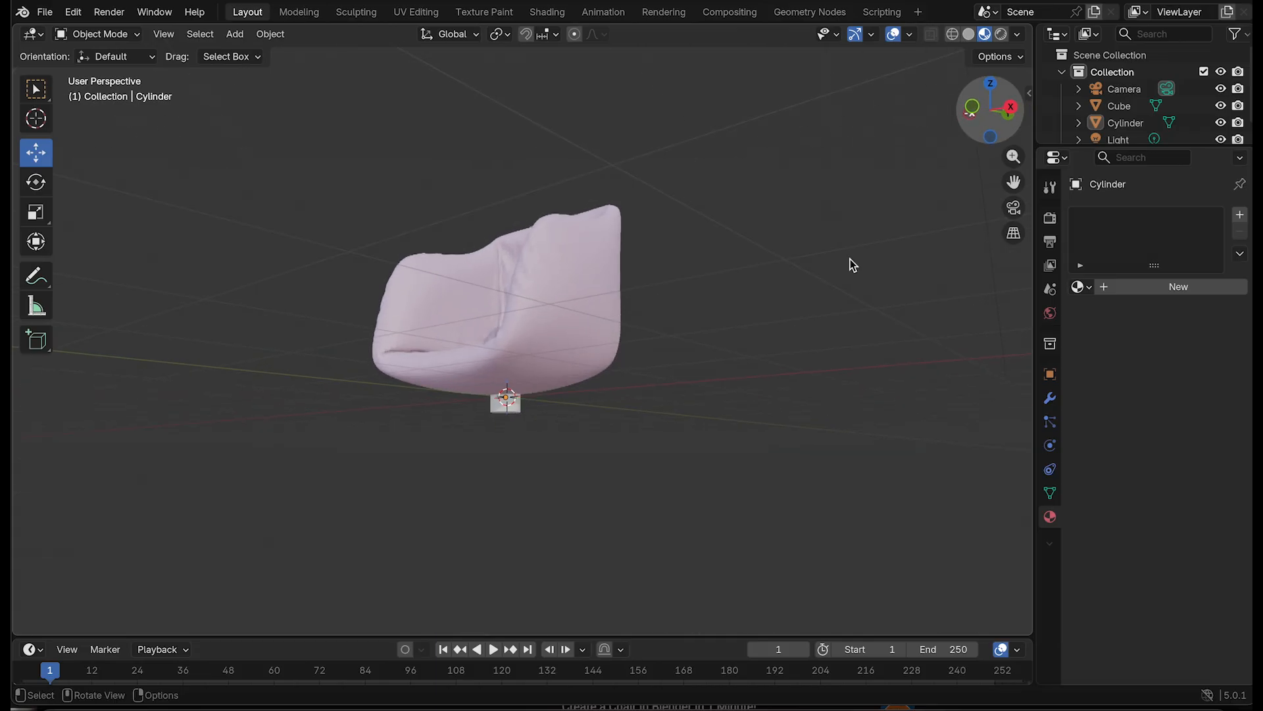
pyautogui.click(514, 407)
pyautogui.moveTo(507, 329); pyautogui.dragTo(511, 388)
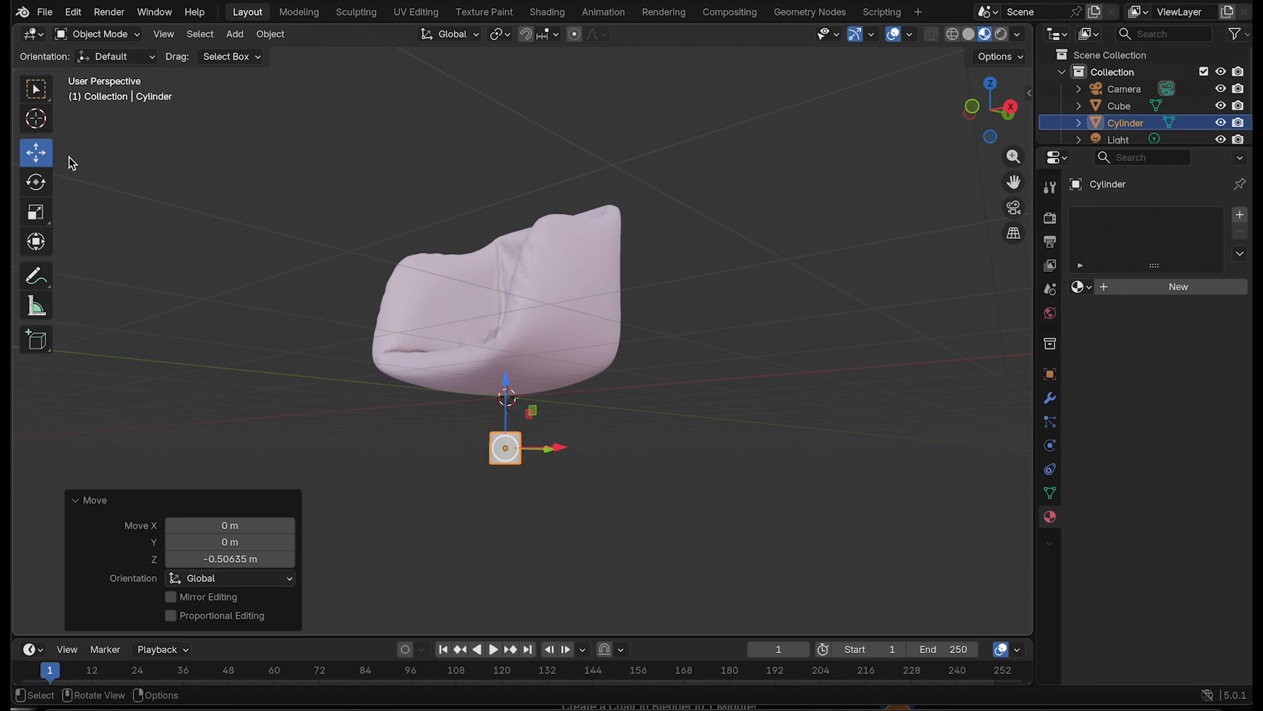
pyautogui.click(40, 215)
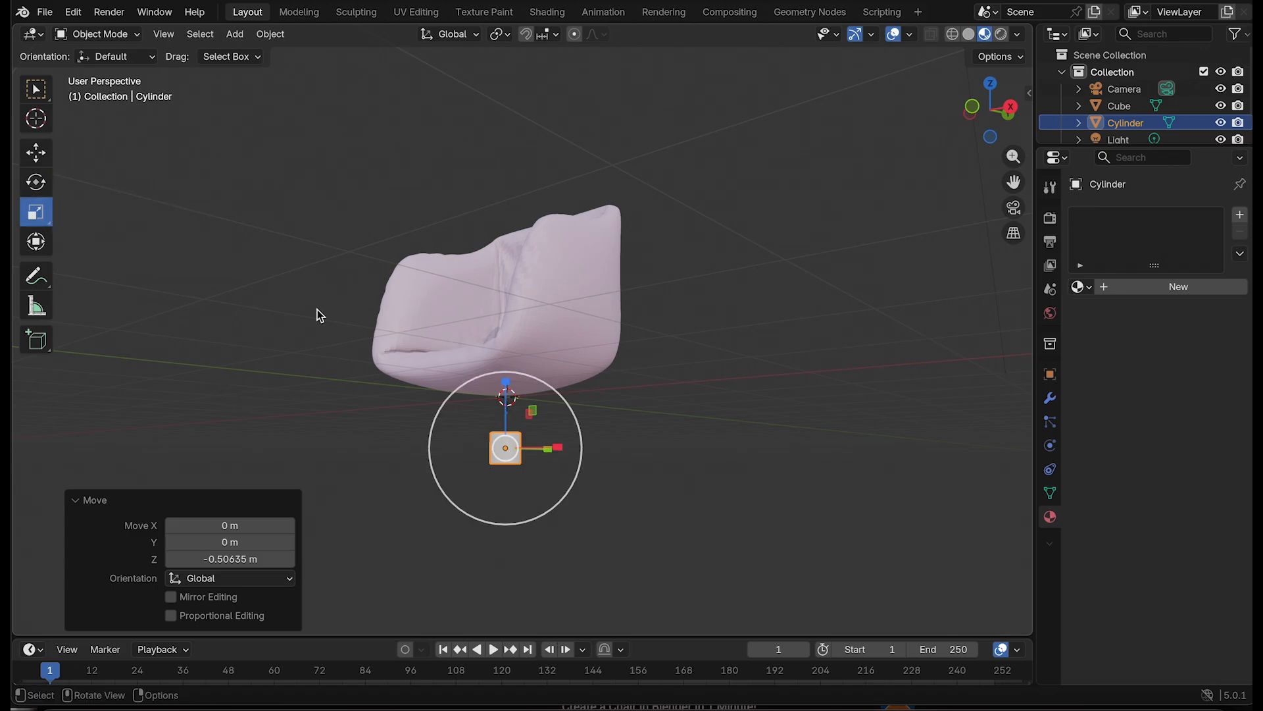
pyautogui.click(38, 242)
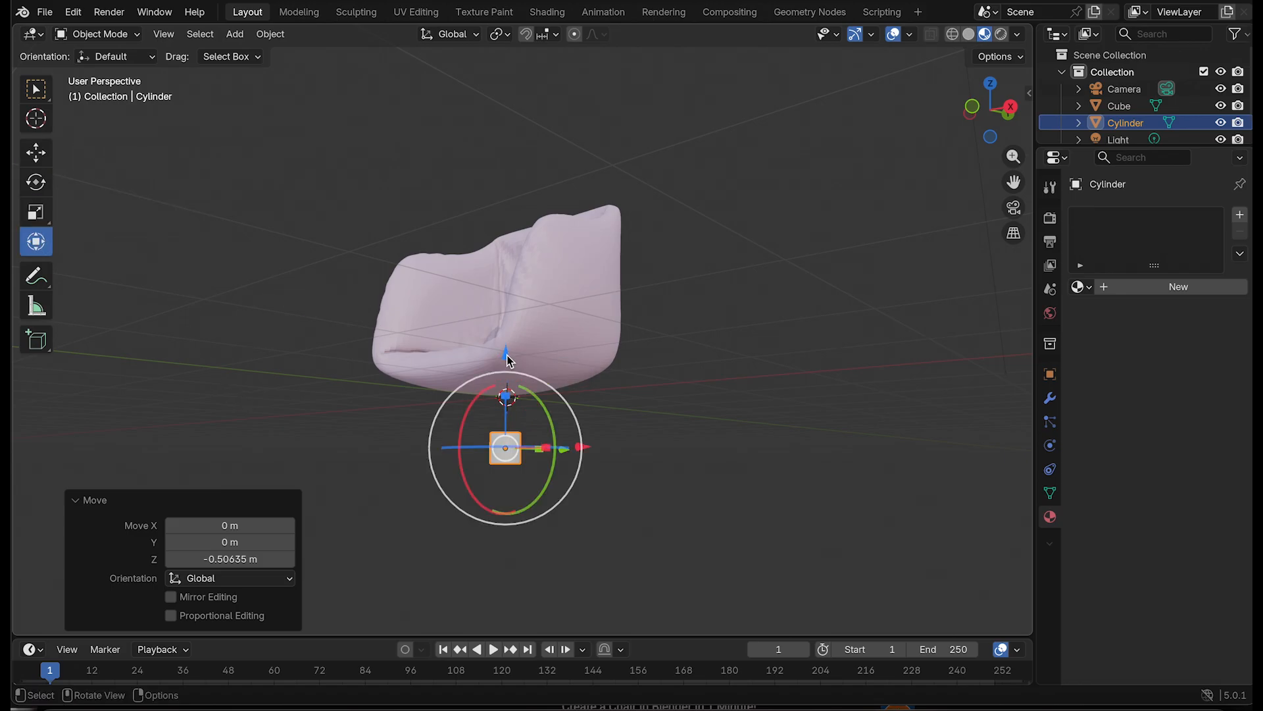
pyautogui.moveTo(507, 357); pyautogui.dragTo(507, 352)
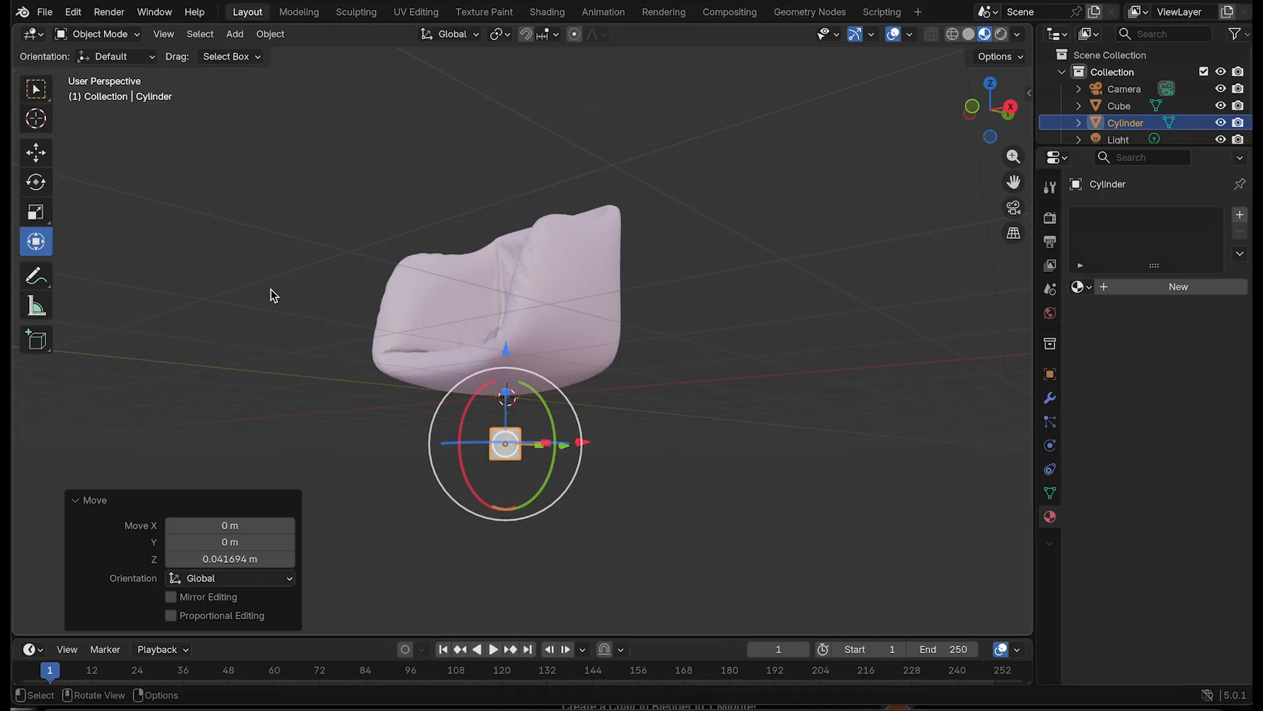
# Lower the small cylinder about 0.44 m and stretch it along Z to about 3.8 times its height
pyautogui.click(36, 153)
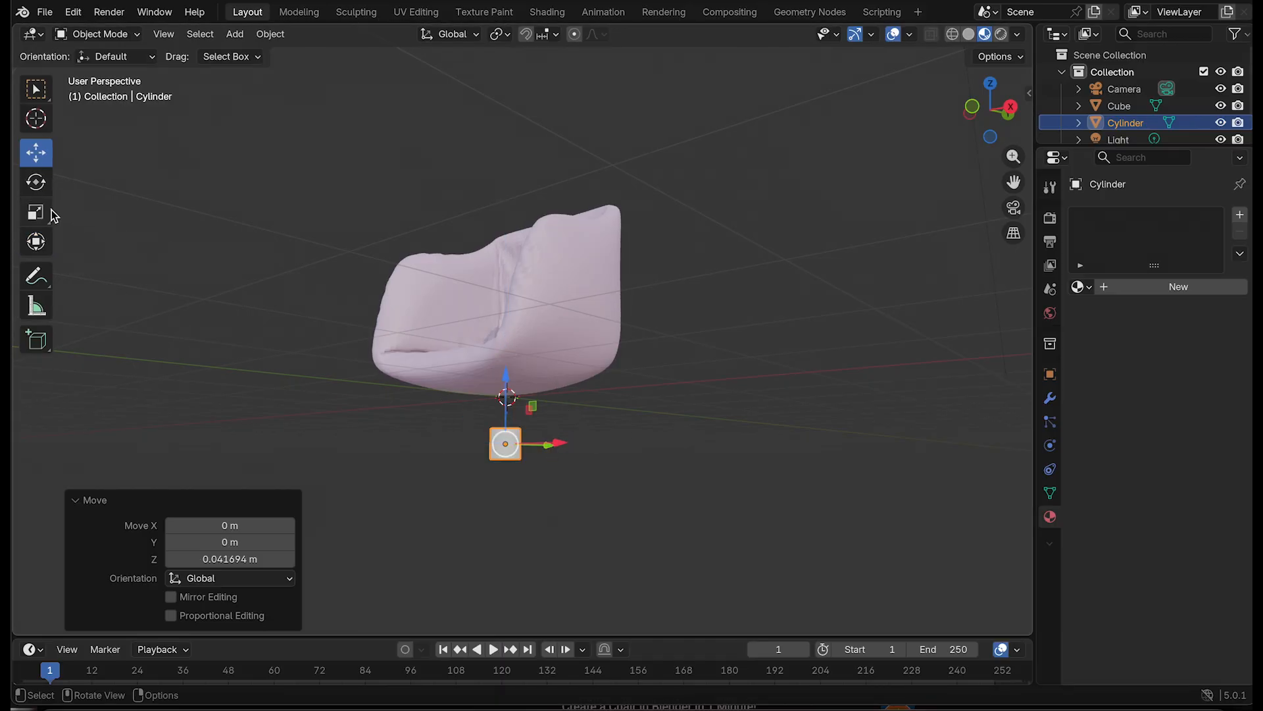
pyautogui.click(35, 242)
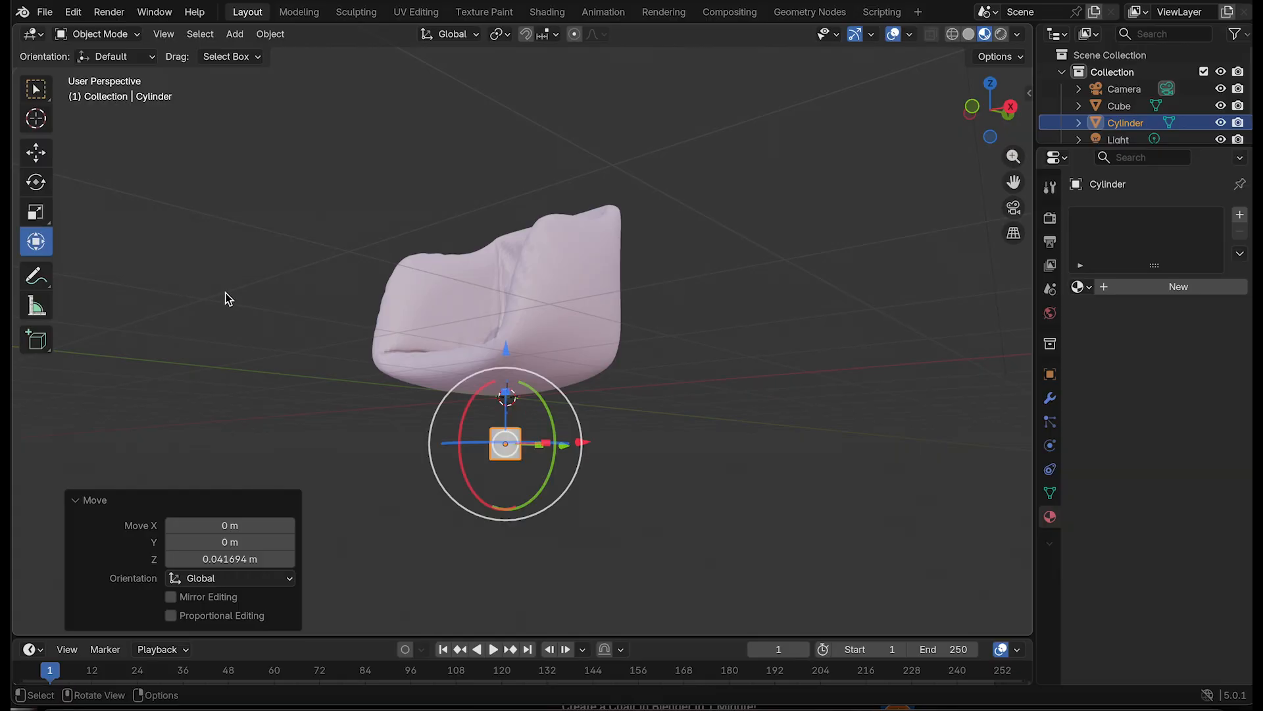
pyautogui.moveTo(506, 350); pyautogui.dragTo(507, 395)
pyautogui.moveTo(506, 437); pyautogui.dragTo(505, 428)
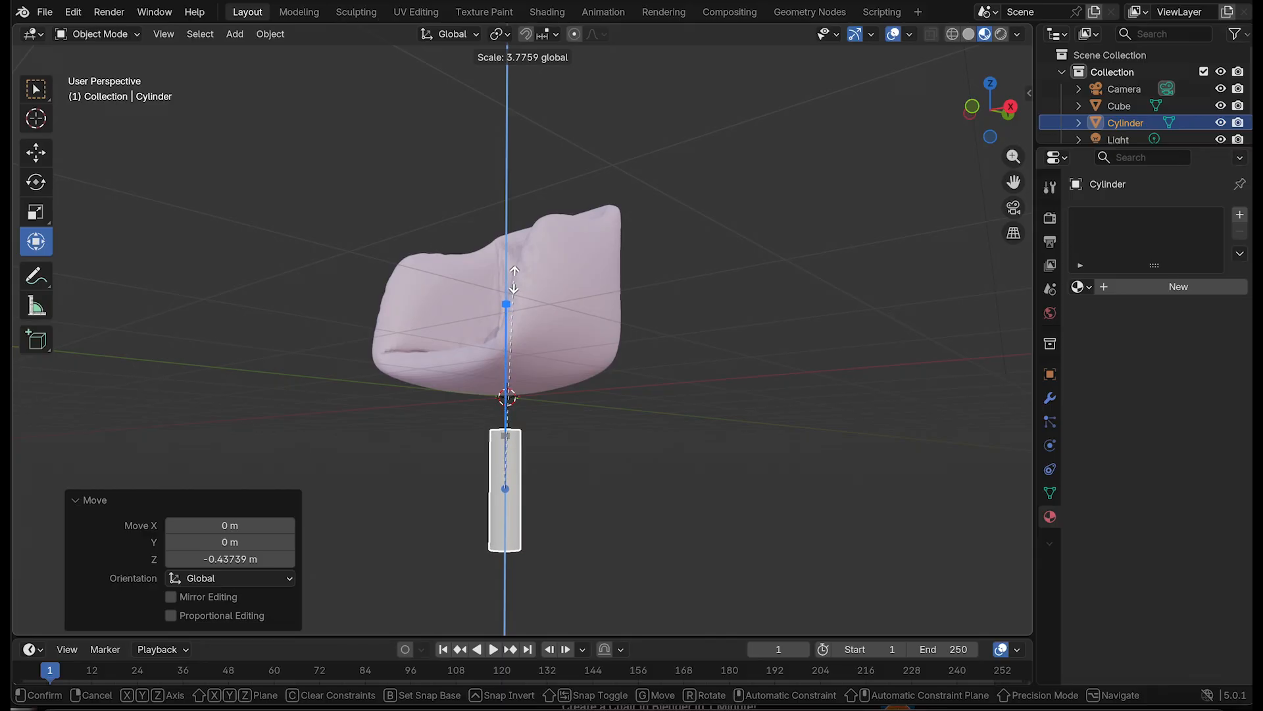
pyautogui.moveTo(520, 280); pyautogui.dragTo(519, 279)
pyautogui.click(743, 458)
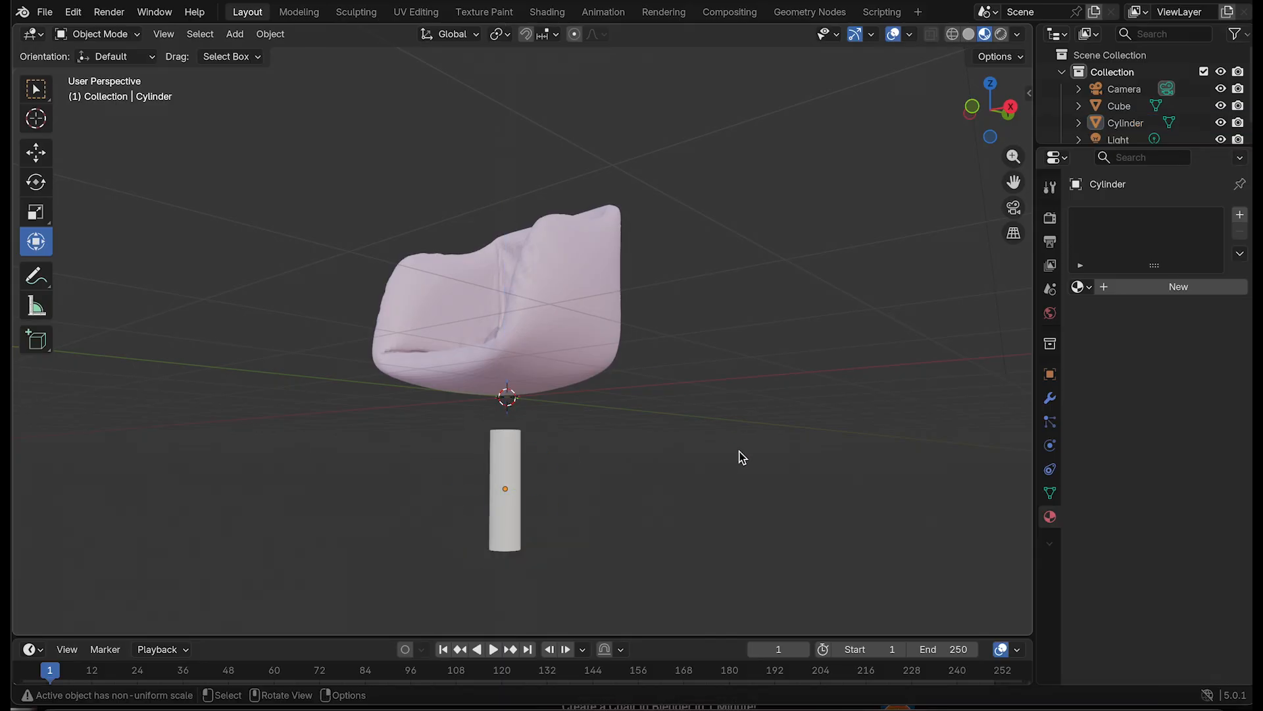
# Raise the stretched cylinder along Z until its upper end meets the underside of the chair
pyautogui.click(507, 464)
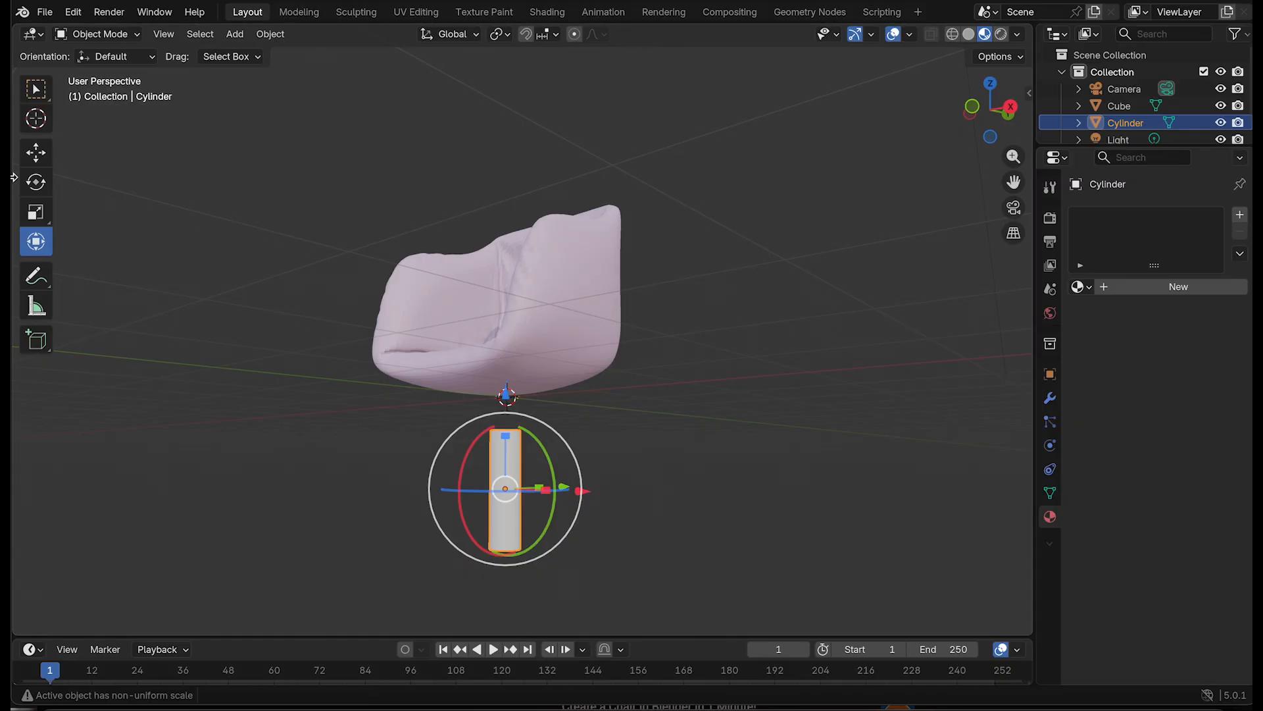
pyautogui.moveTo(508, 395); pyautogui.dragTo(522, 344)
pyautogui.click(812, 409)
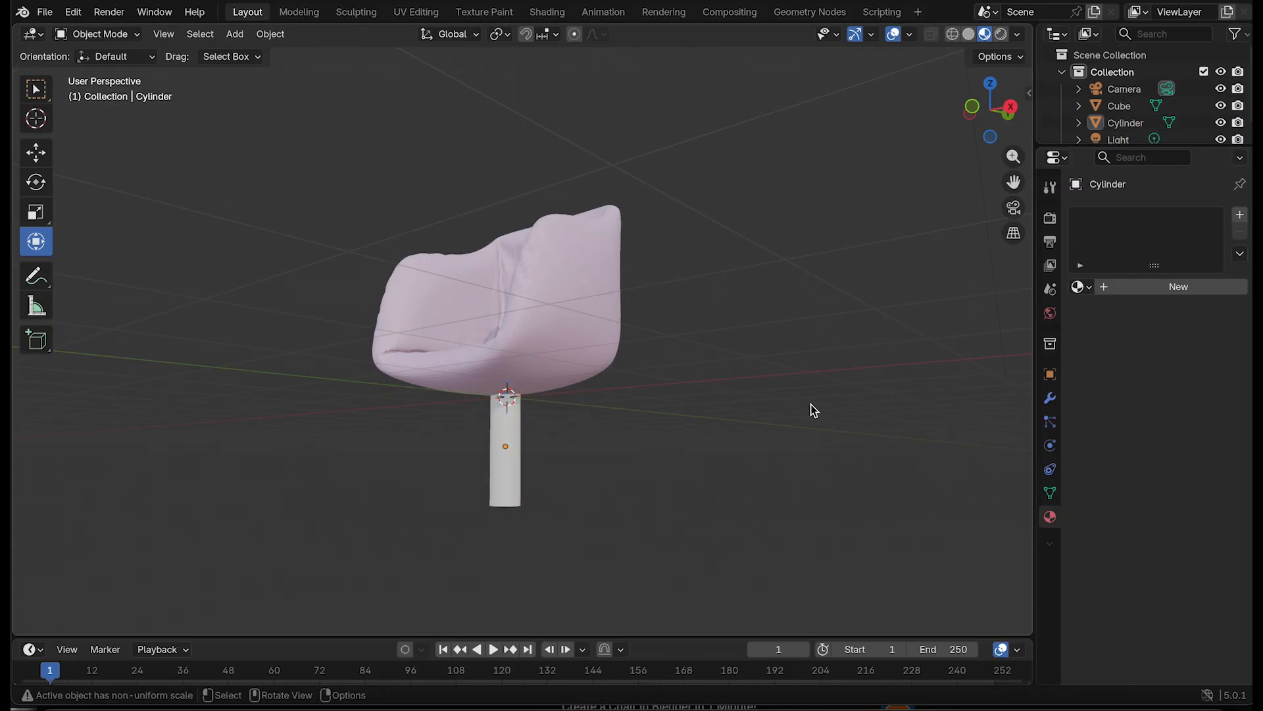
# Add a second cylinder mesh, moved about 2.61 m along X clear of the chair and lowered about 0.33 m
pyautogui.moveTo(1013, 110); pyautogui.dragTo(1035, 92)
pyautogui.click(1050, 343)
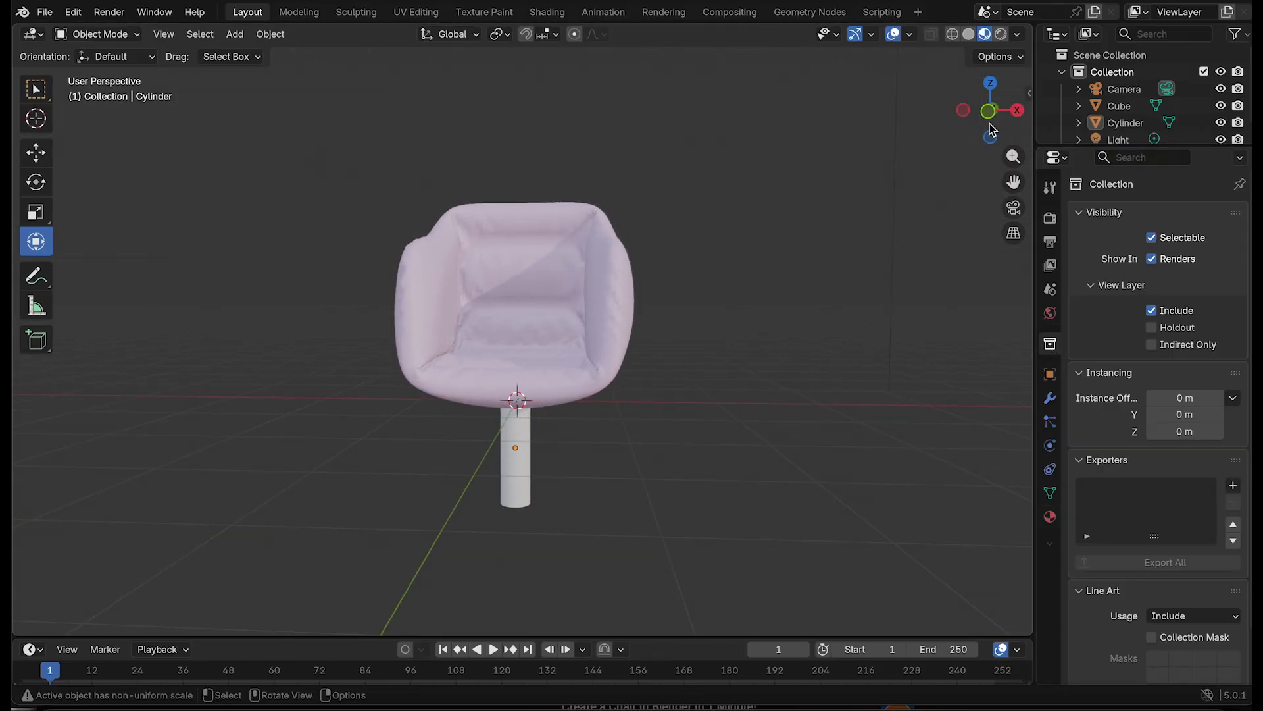
pyautogui.moveTo(992, 129); pyautogui.dragTo(975, 131)
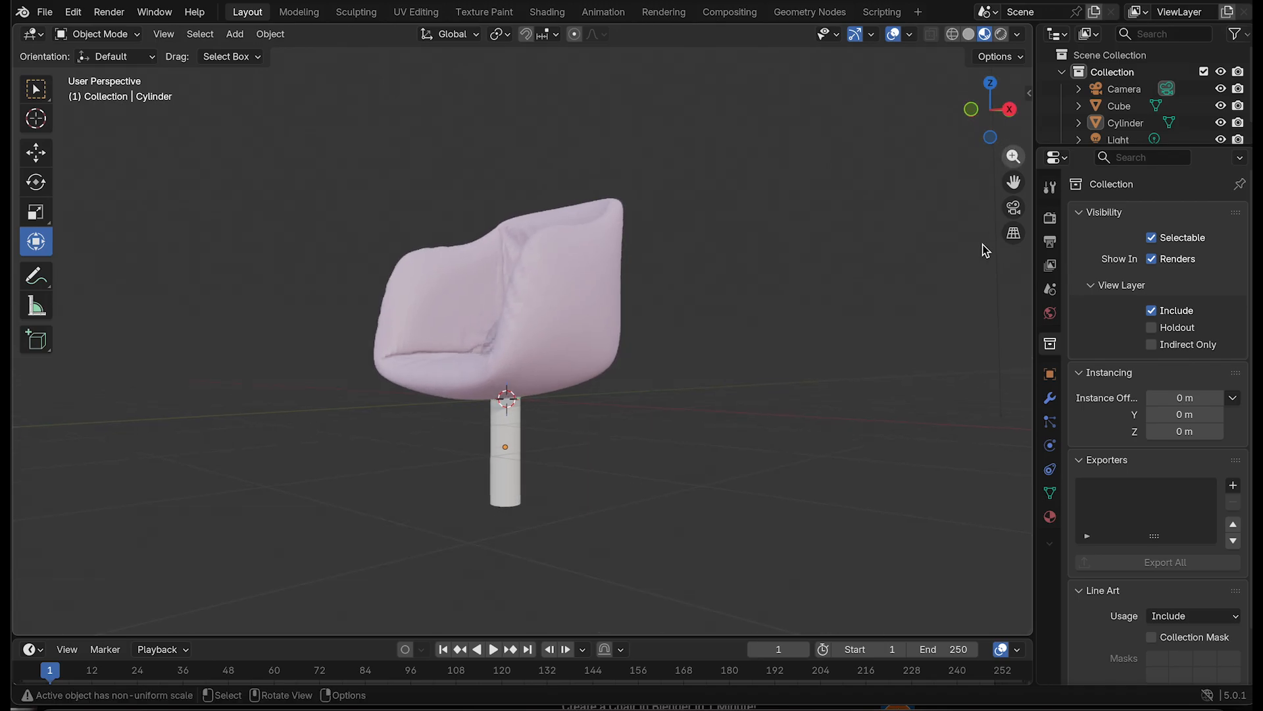
pyautogui.scroll(-3, 937, 338)
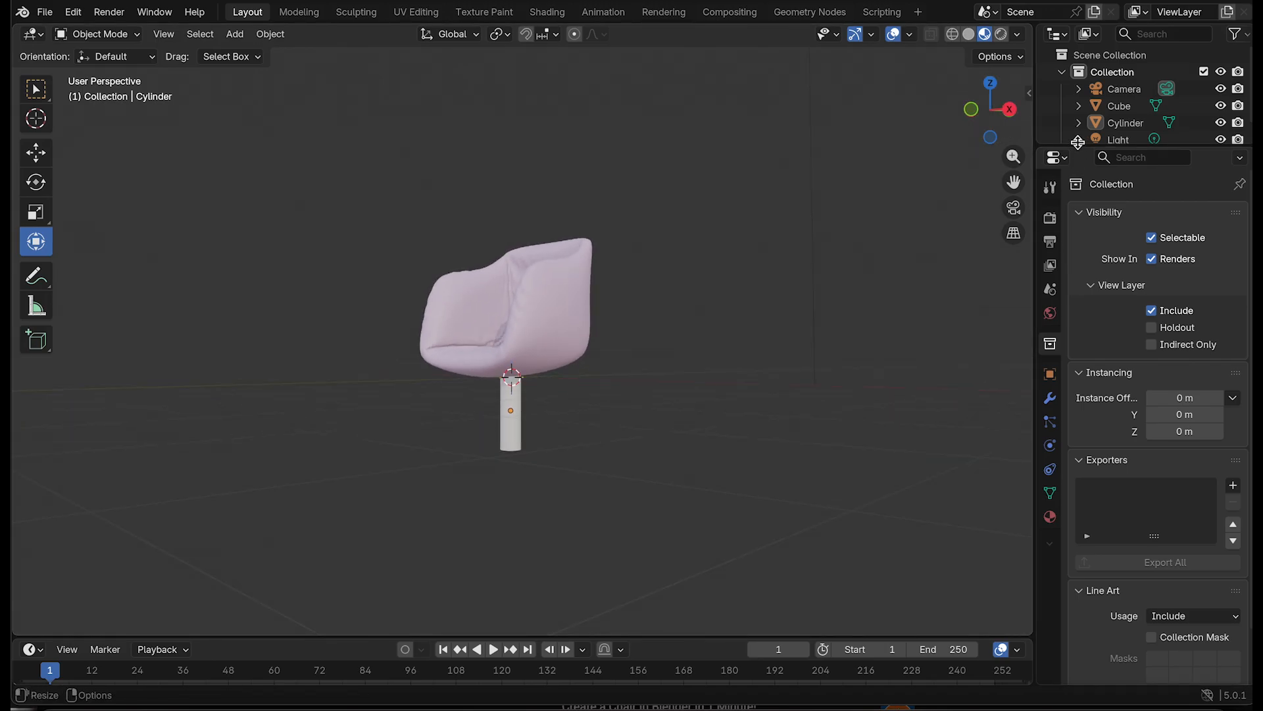
pyautogui.hotkey('shift', 'a')
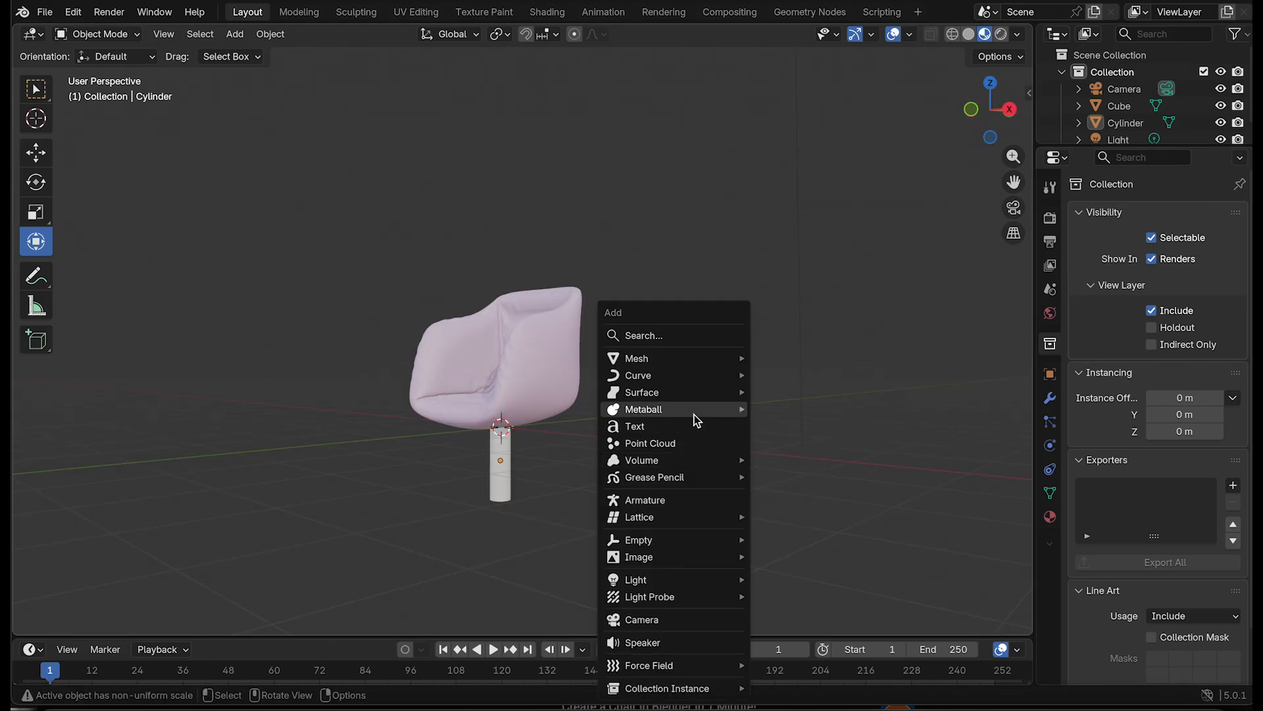
pyautogui.moveTo(698, 361)
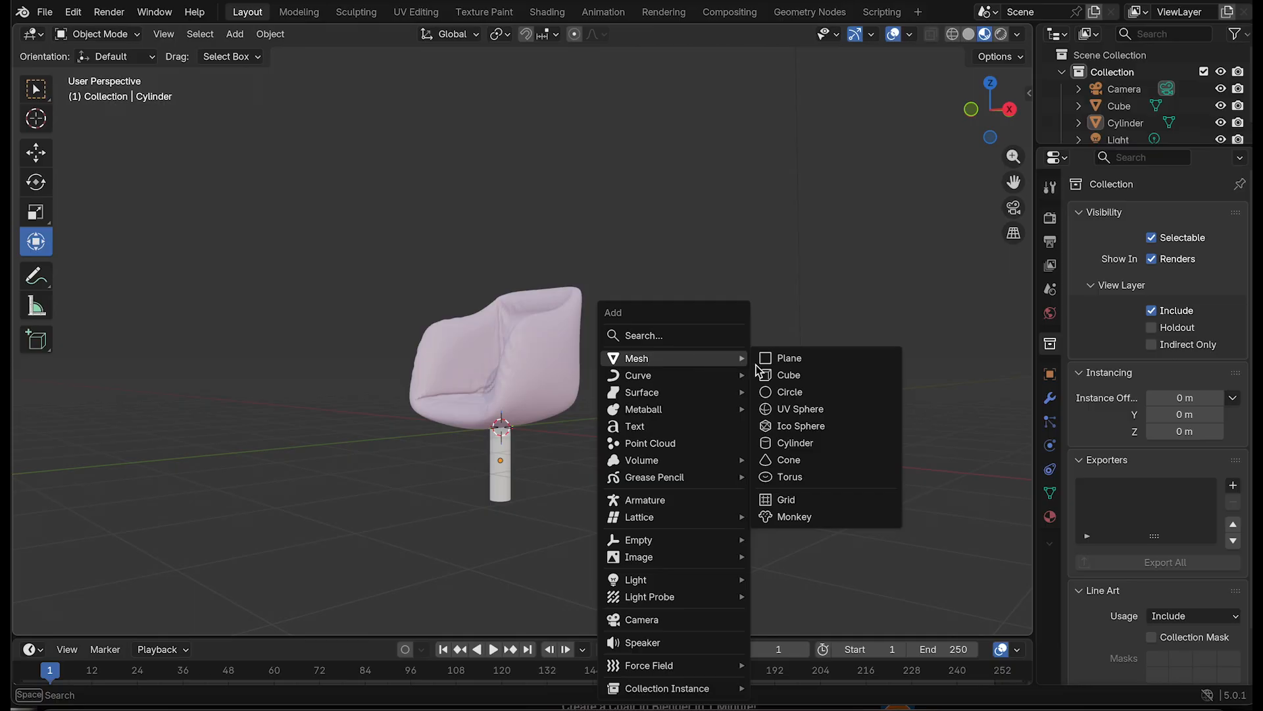
pyautogui.click(808, 444)
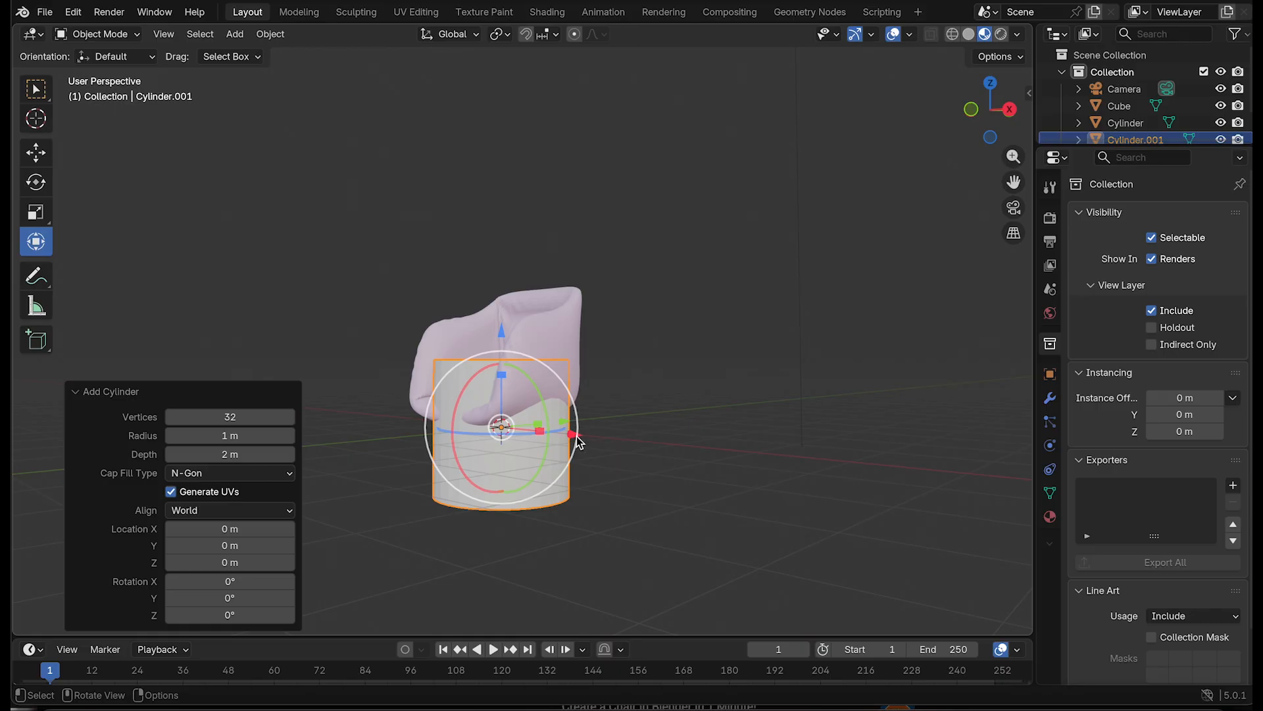
pyautogui.moveTo(578, 437); pyautogui.dragTo(723, 473)
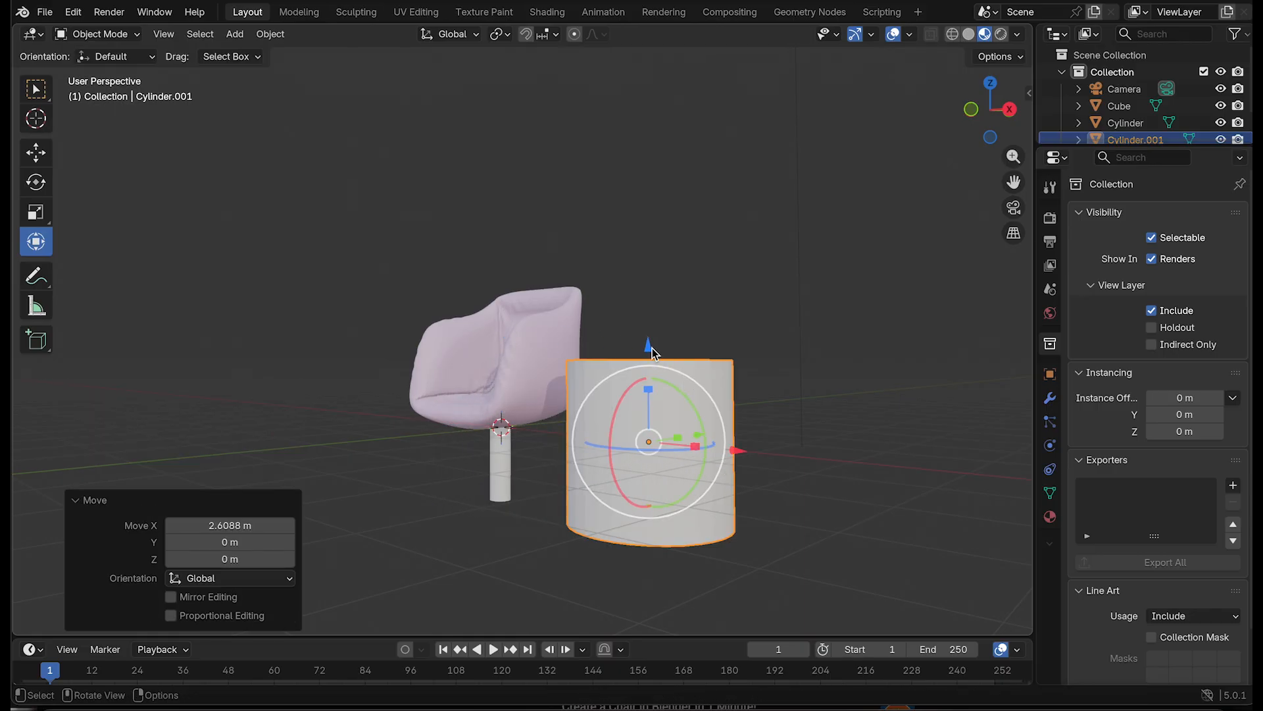
pyautogui.moveTo(650, 346); pyautogui.dragTo(684, 402)
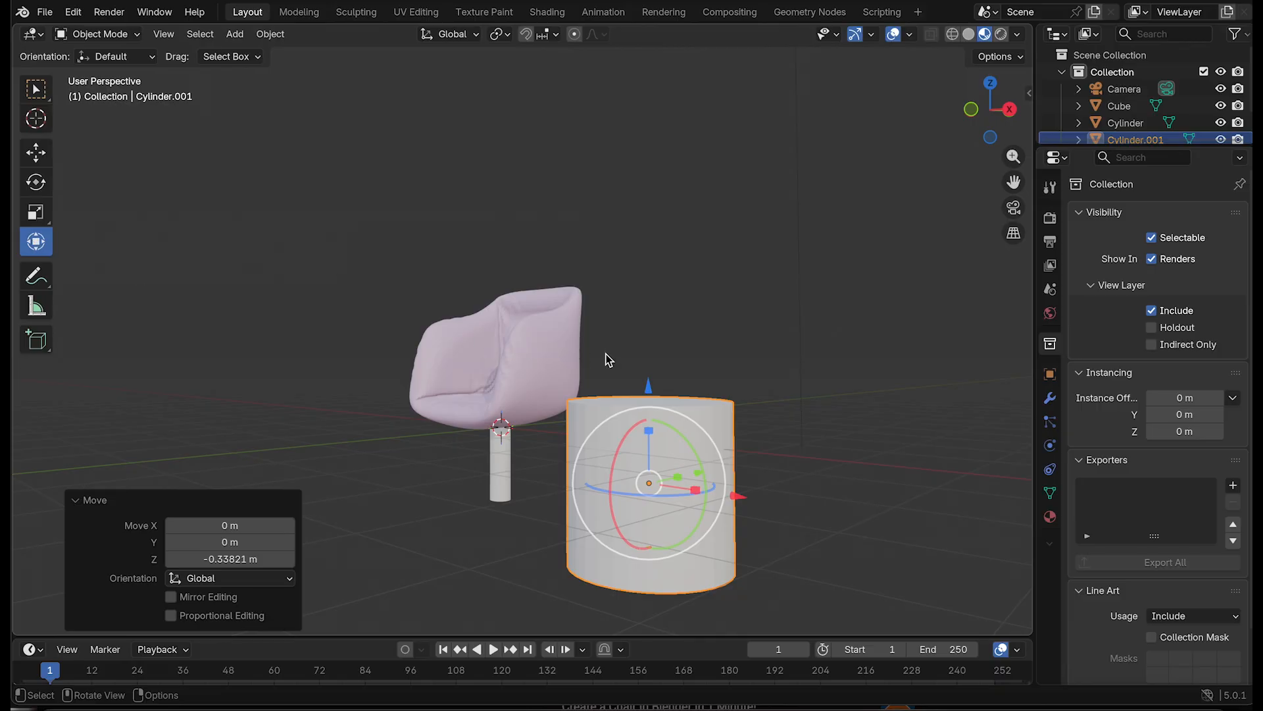
pyautogui.moveTo(649, 384); pyautogui.dragTo(657, 387)
# Scale the second cylinder down uniformly to 0.152 of its size
pyautogui.press('s')
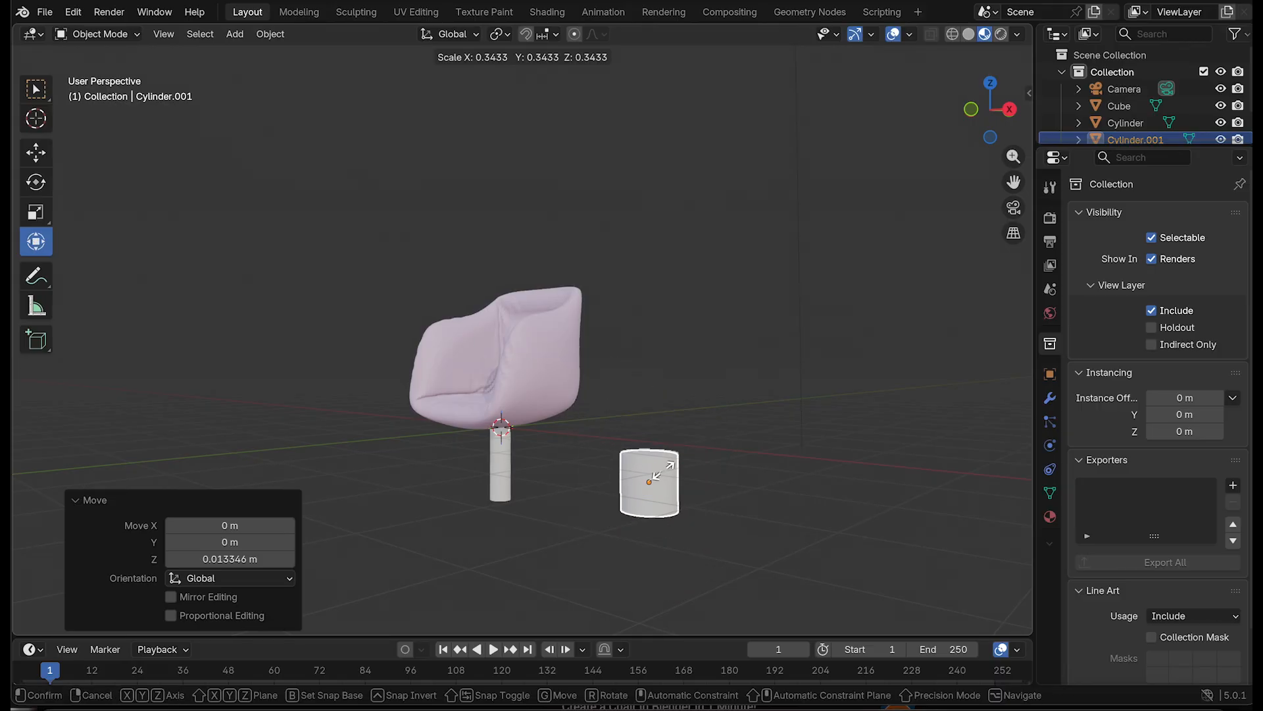
pyautogui.click(656, 483)
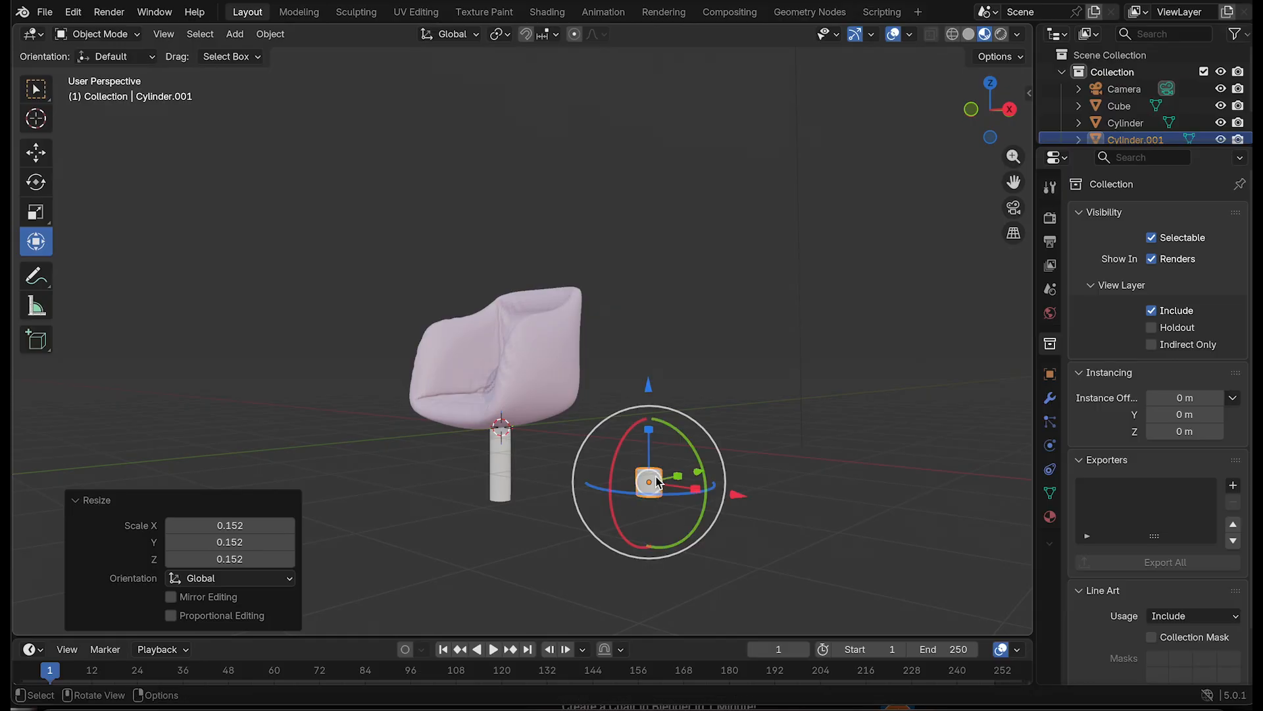
pyautogui.click(776, 482)
pyautogui.click(656, 486)
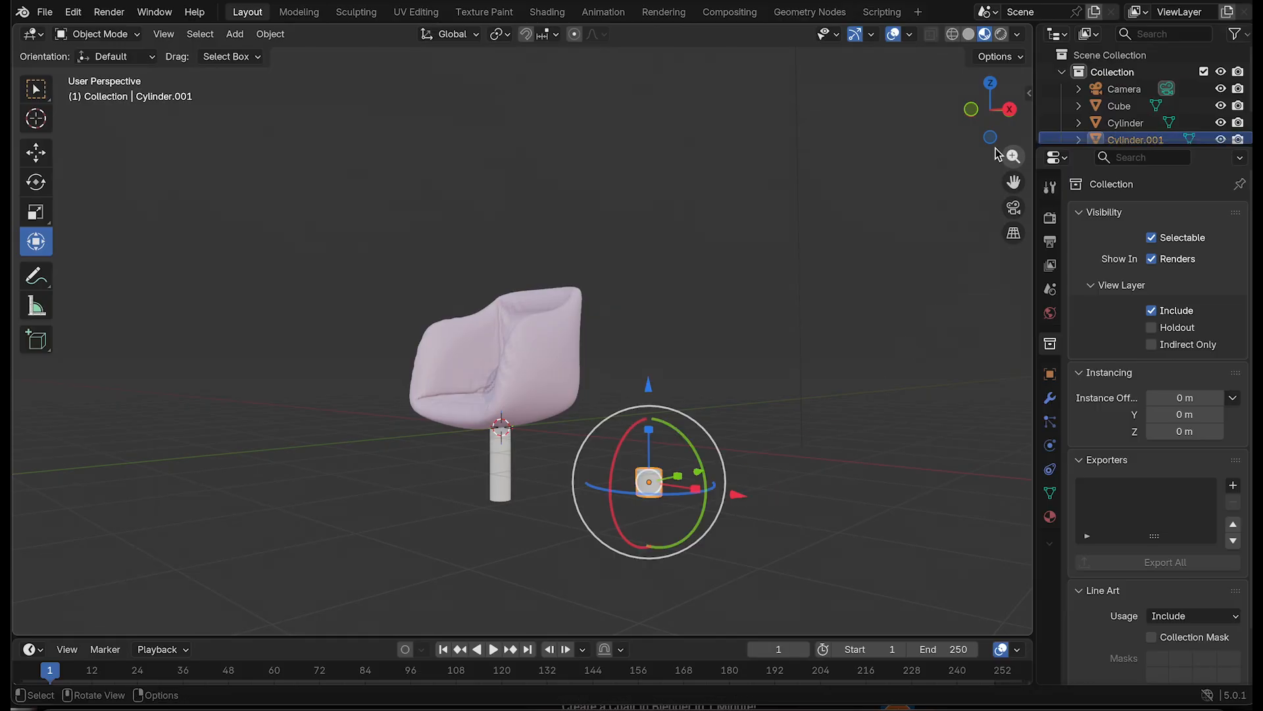
# Stretch the second cylinder along the X axis to about five times its width
pyautogui.moveTo(1007, 105)
pyautogui.mouseDown()
pyautogui.moveTo(1006, 158)
pyautogui.moveTo(1007, 99)
pyautogui.mouseUp()
pyautogui.moveTo(725, 485); pyautogui.dragTo(729, 485)
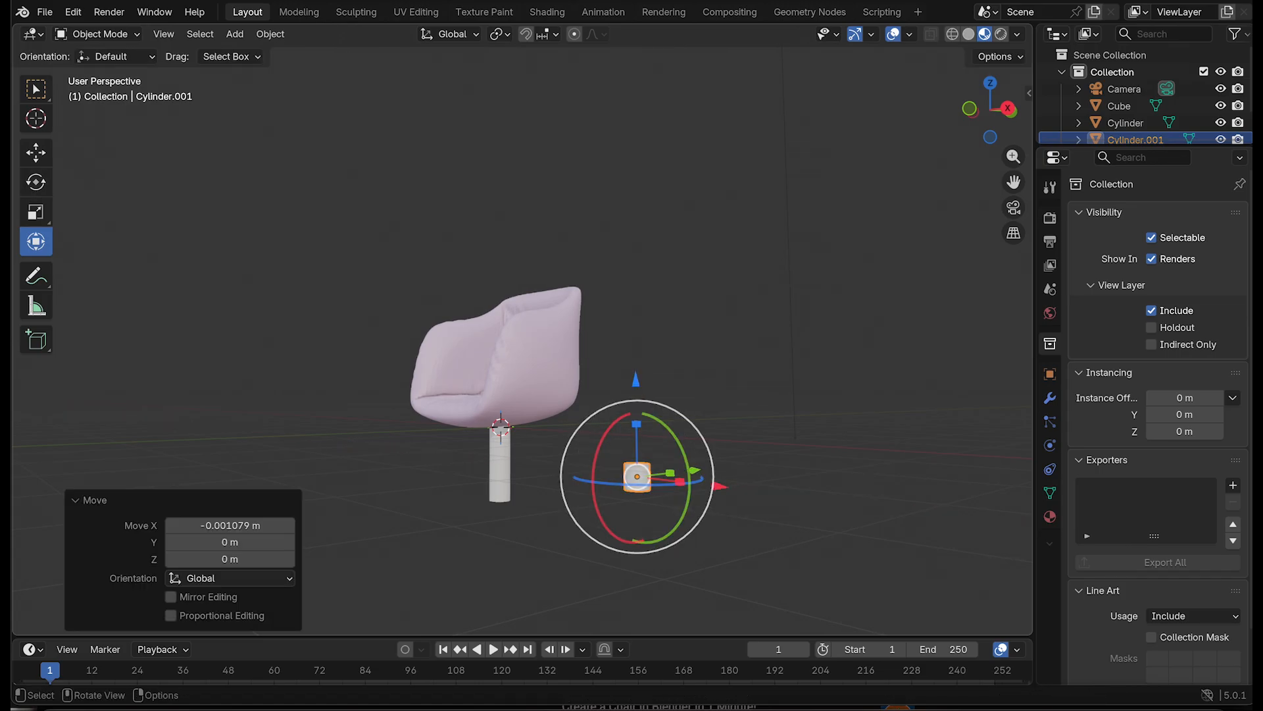
pyautogui.press('s')
pyautogui.press('x')
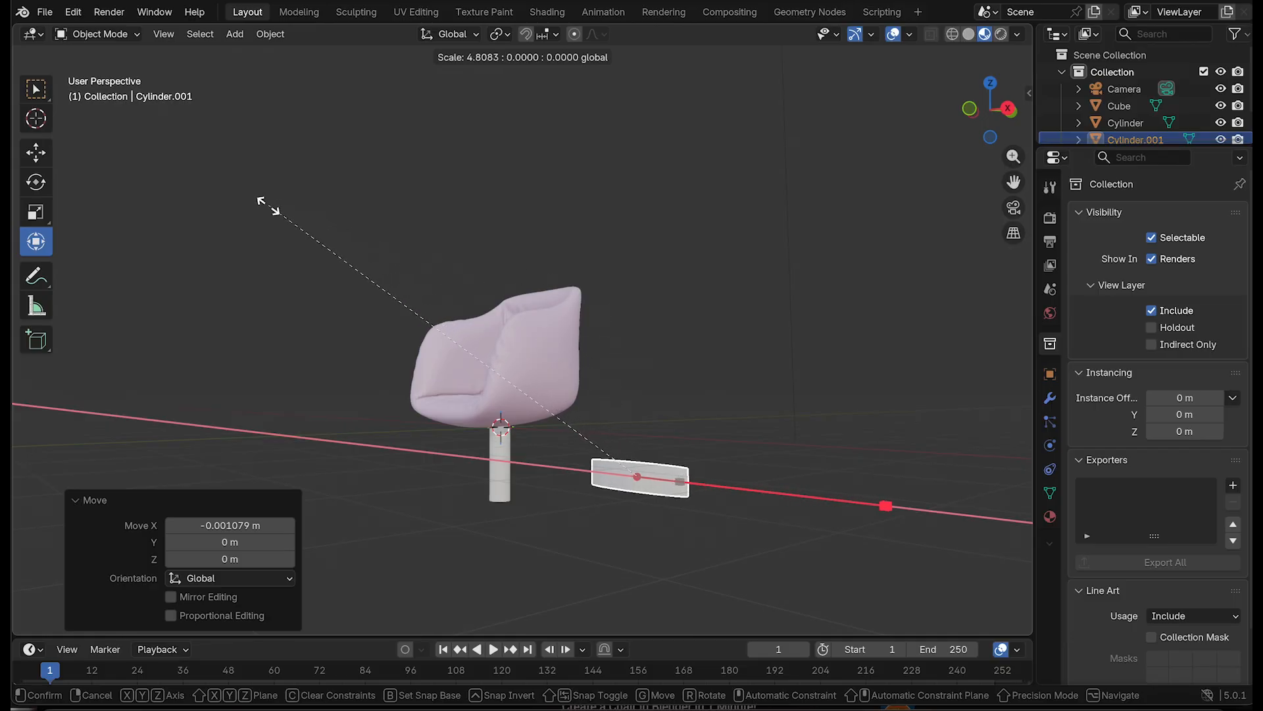
pyautogui.click(230, 191)
pyautogui.click(865, 428)
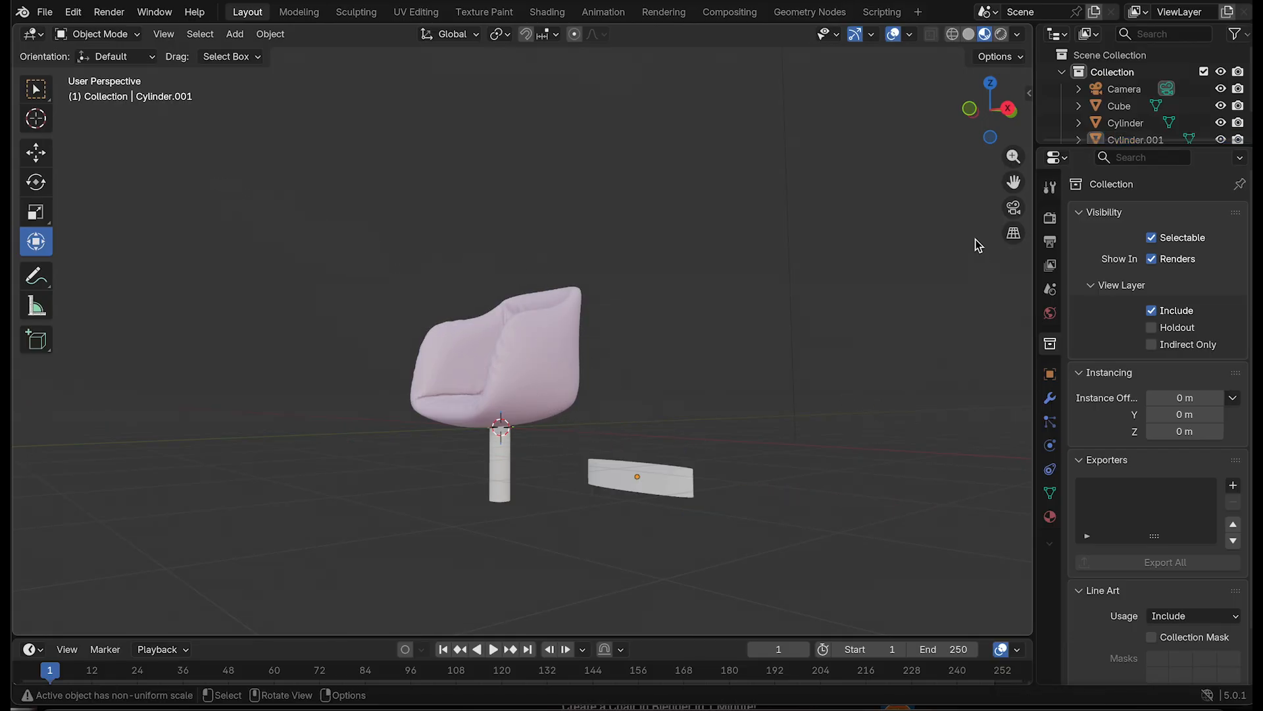
# Widen the elongated cylinder along the Y axis until it forms a nearly round disc
pyautogui.moveTo(997, 121); pyautogui.dragTo(978, 214)
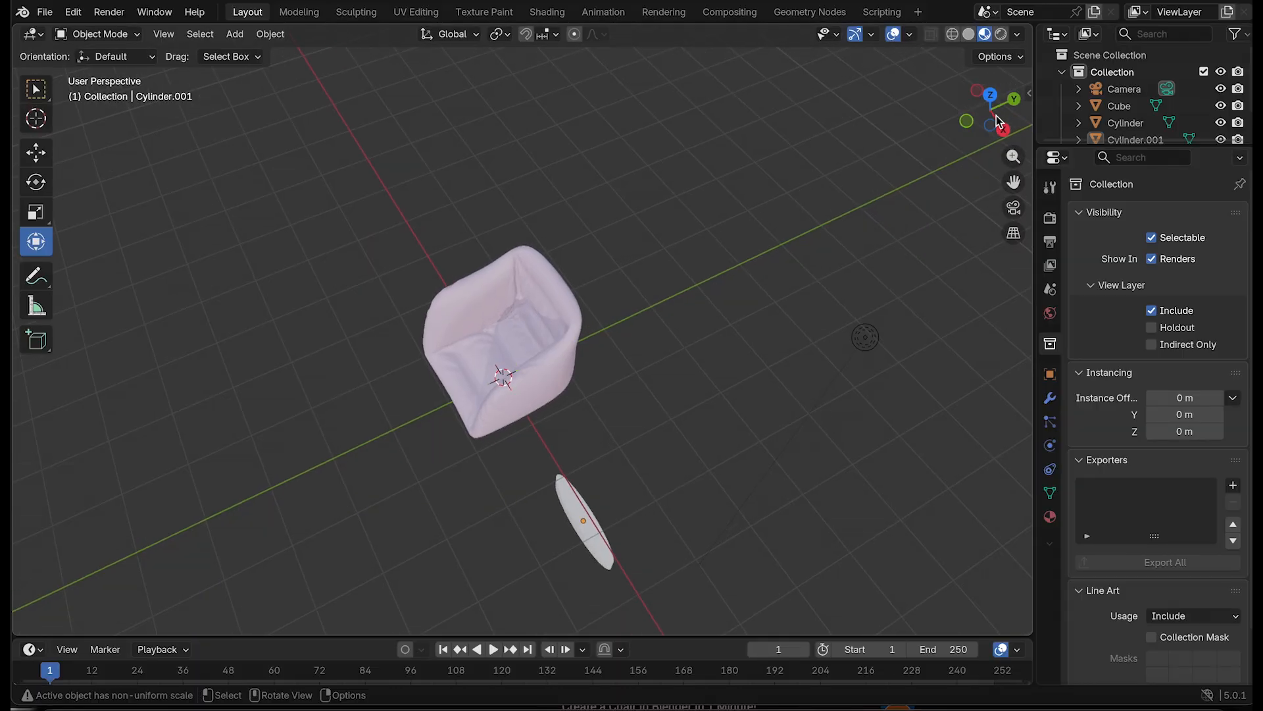
pyautogui.click(585, 523)
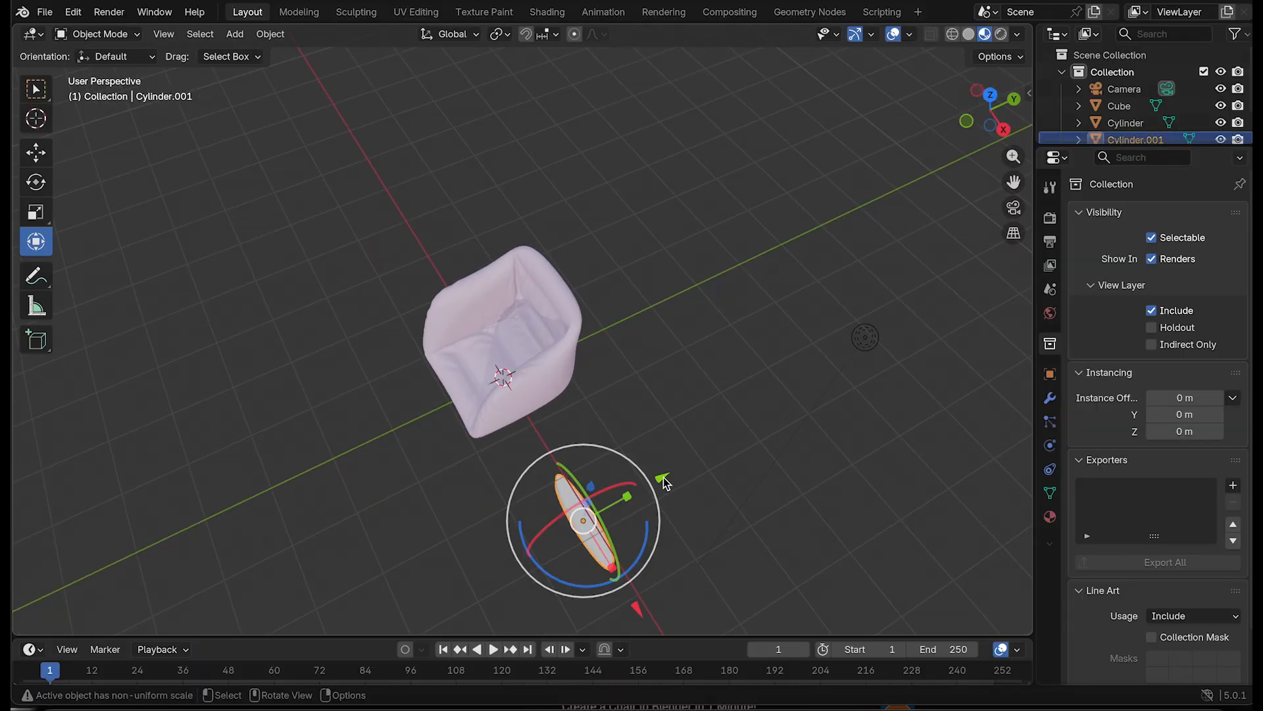
pyautogui.moveTo(671, 482); pyautogui.dragTo(82, 362)
pyautogui.press('s')
pyautogui.click(583, 554)
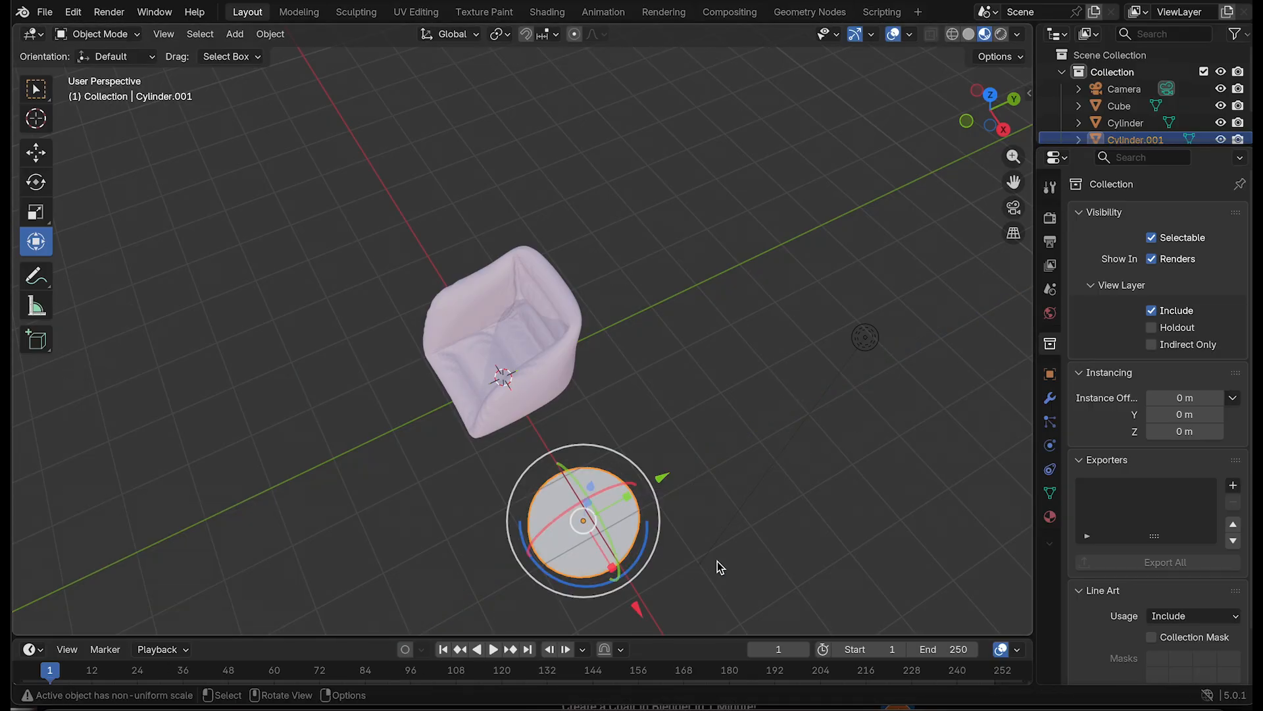
pyautogui.click(717, 567)
# Fine-tune the disc's X and Y scale to even out its circular outline
pyautogui.click(606, 570)
pyautogui.moveTo(638, 607); pyautogui.dragTo(649, 616)
pyautogui.click(702, 556)
pyautogui.click(632, 496)
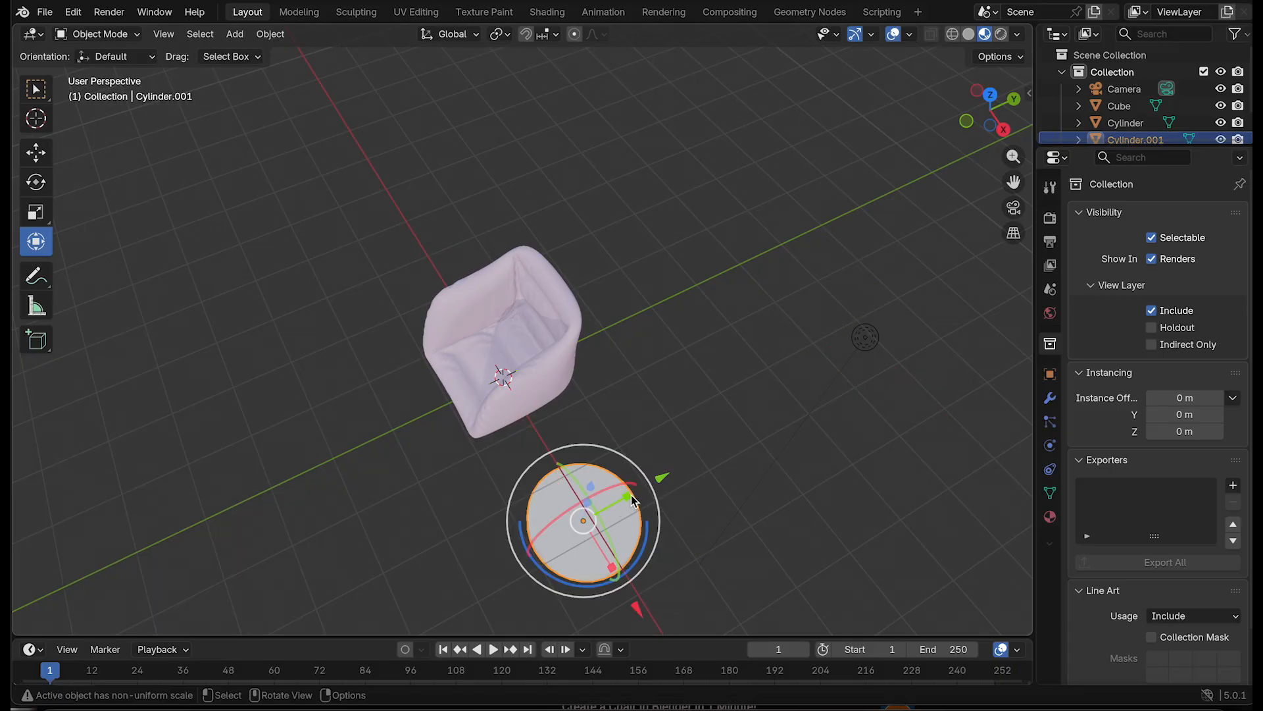
pyautogui.moveTo(656, 487); pyautogui.dragTo(670, 476)
pyautogui.click(711, 491)
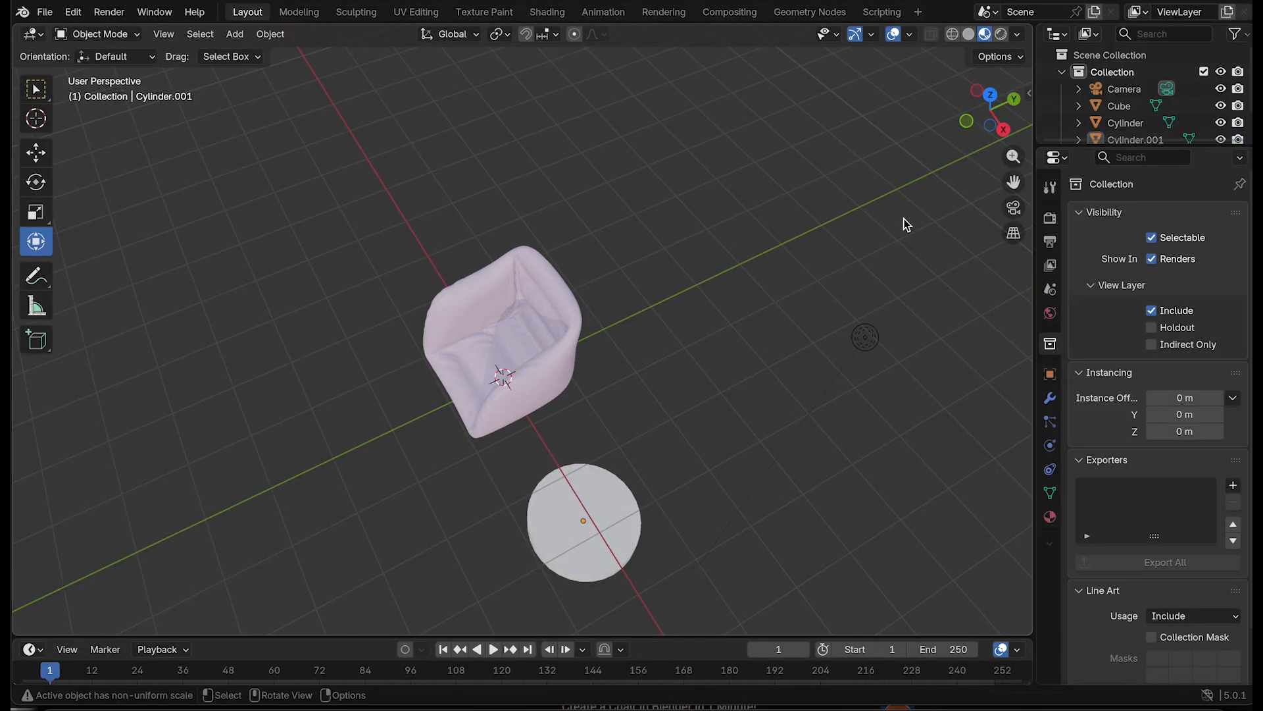
# Enlarge the disc uniformly to about 1.19 times its size
pyautogui.moveTo(1006, 131); pyautogui.dragTo(760, 395)
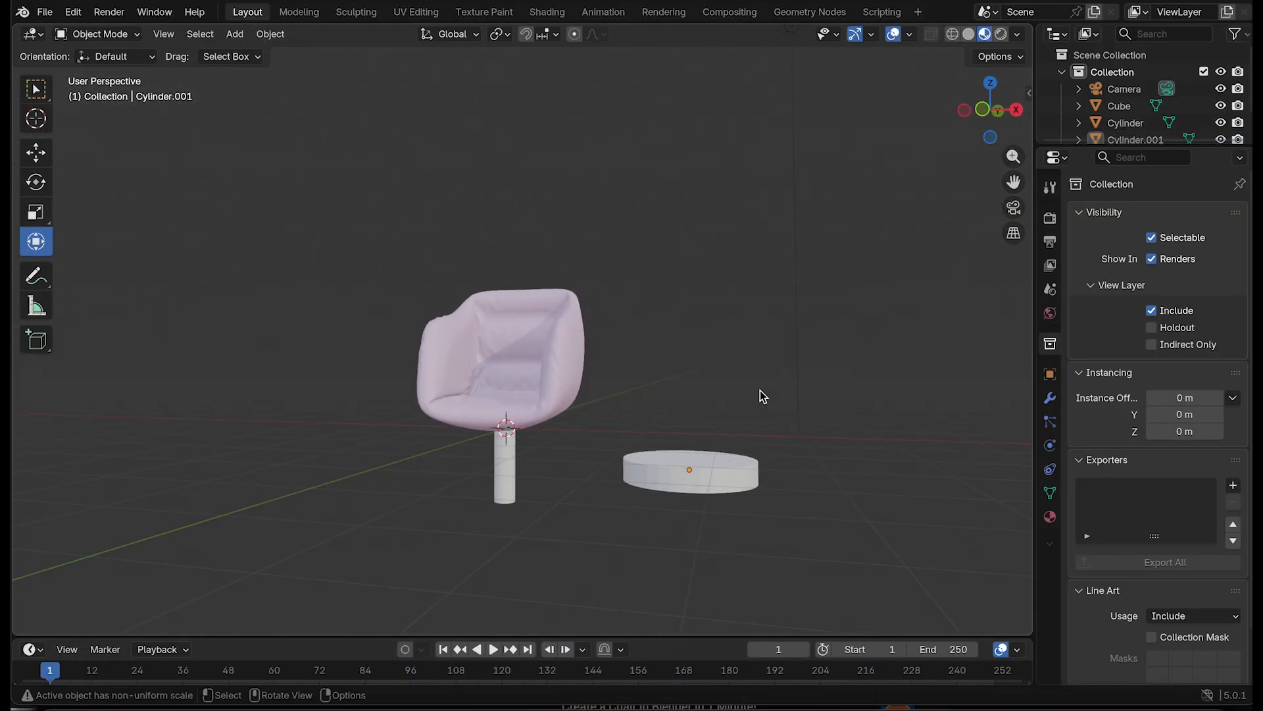
pyautogui.click(660, 463)
pyautogui.moveTo(688, 373); pyautogui.dragTo(688, 373)
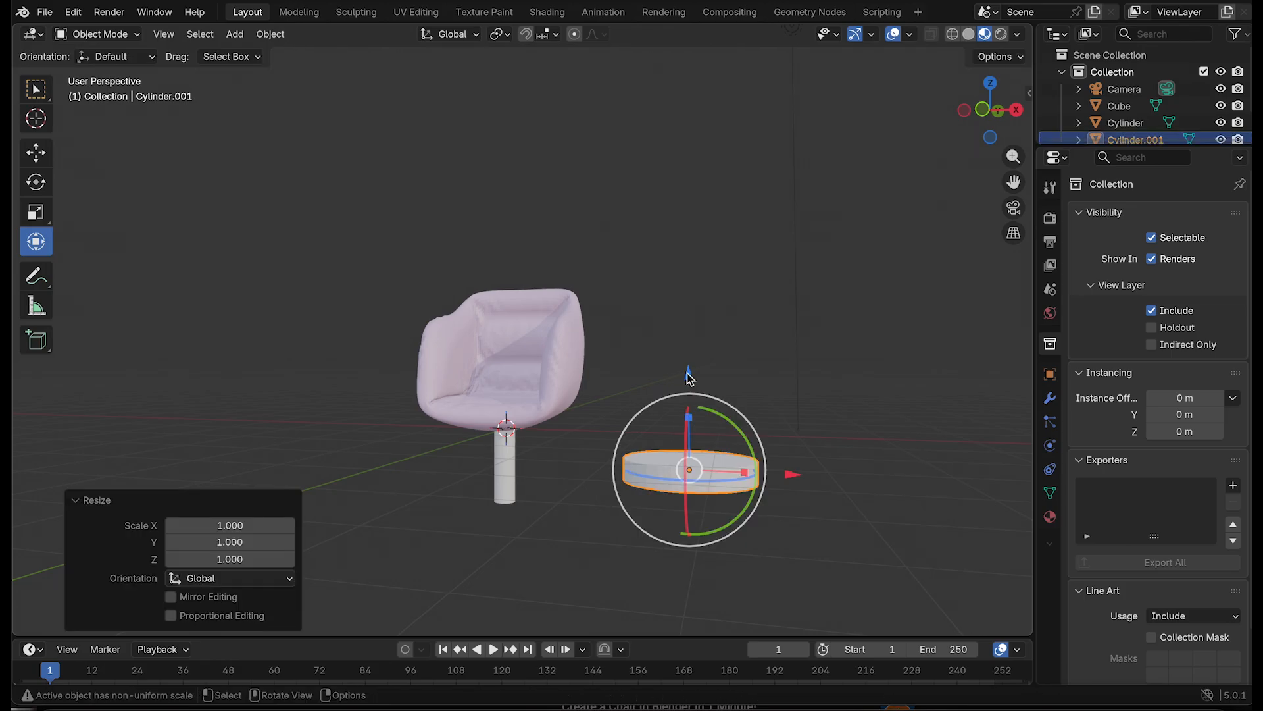
pyautogui.press('s')
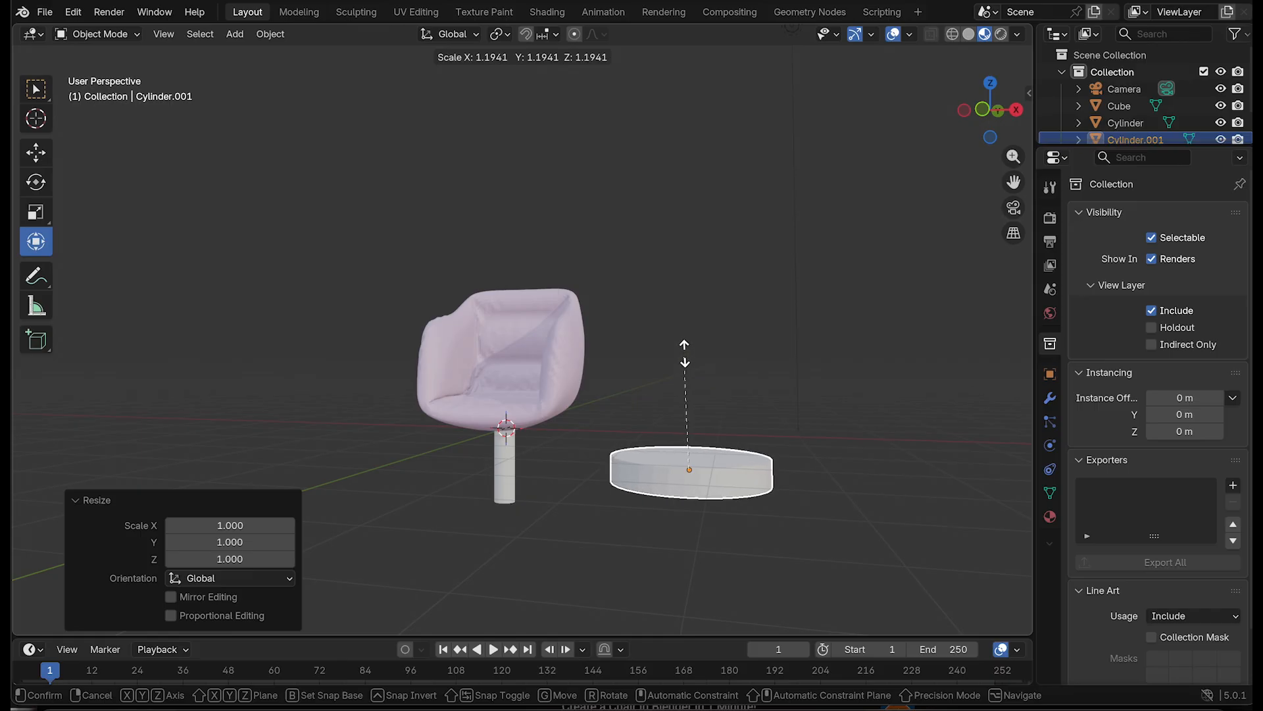
pyautogui.click(685, 354)
pyautogui.click(919, 374)
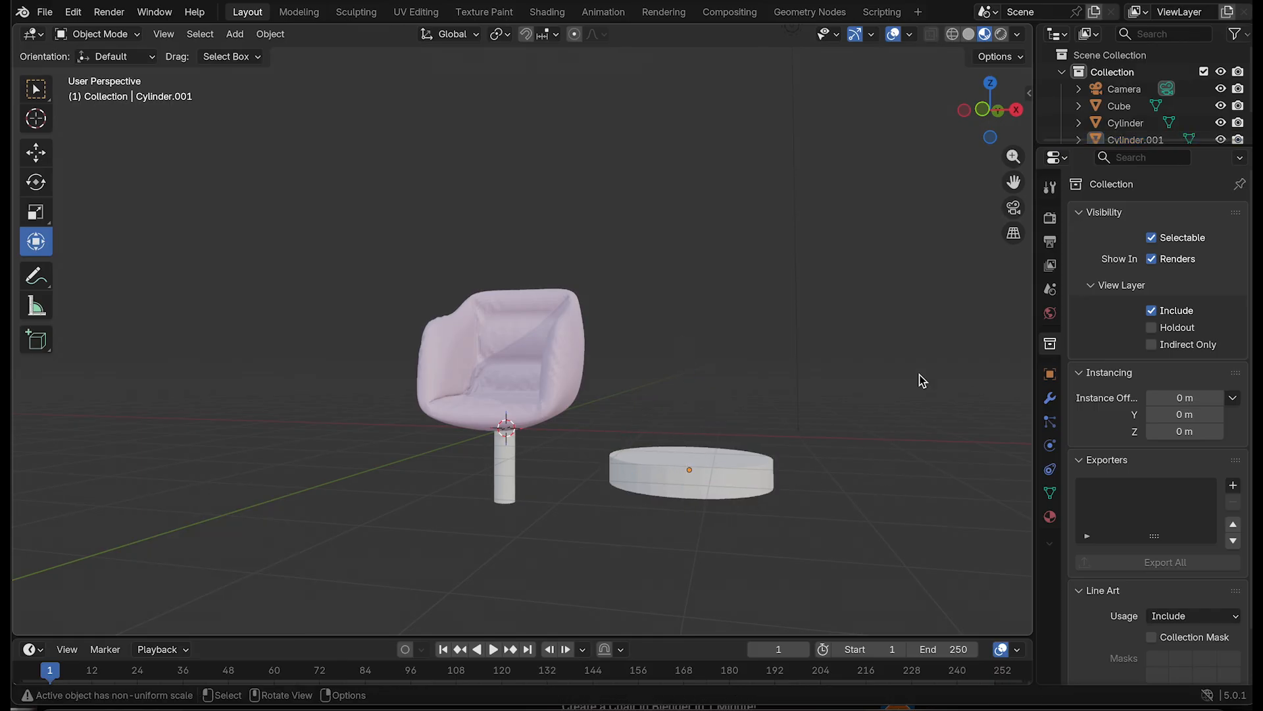
# Flatten the disc along Z to 0.248 of its thickness
pyautogui.moveTo(986, 110)
pyautogui.mouseDown()
pyautogui.moveTo(985, 151)
pyautogui.moveTo(988, 117)
pyautogui.mouseUp()
pyautogui.click(686, 464)
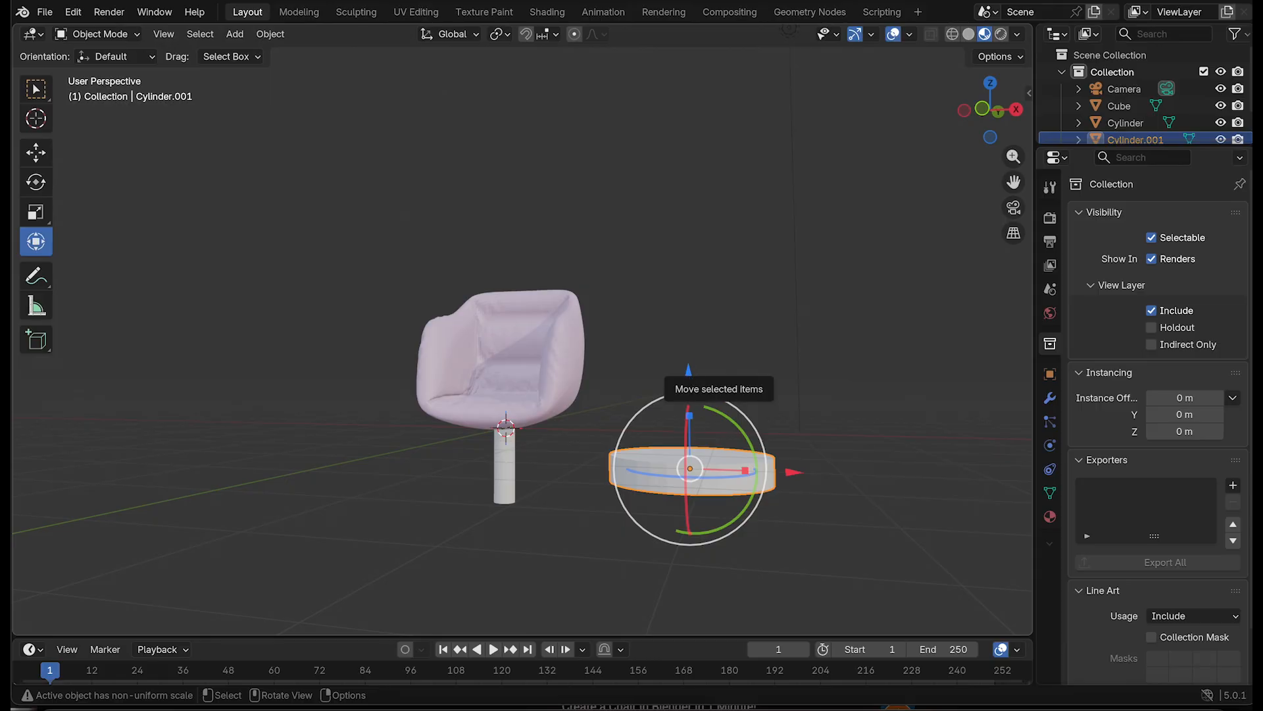
pyautogui.click(692, 380)
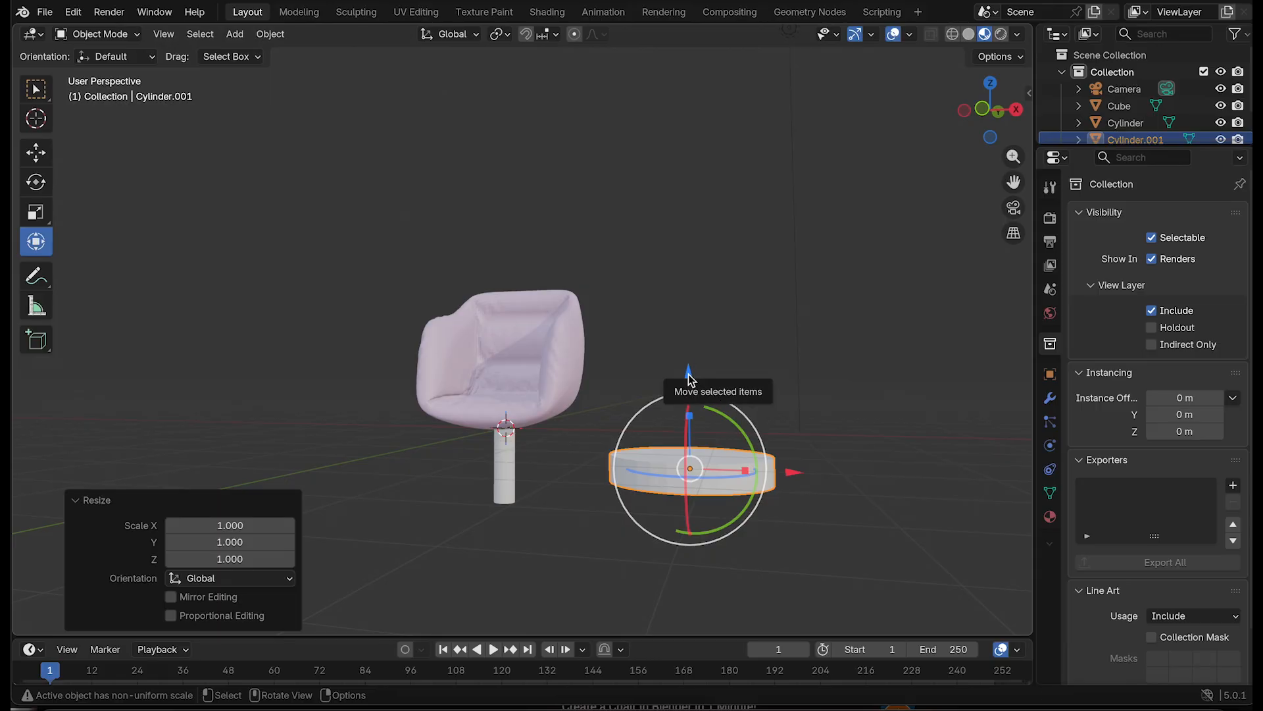
pyautogui.moveTo(687, 377); pyautogui.dragTo(690, 448)
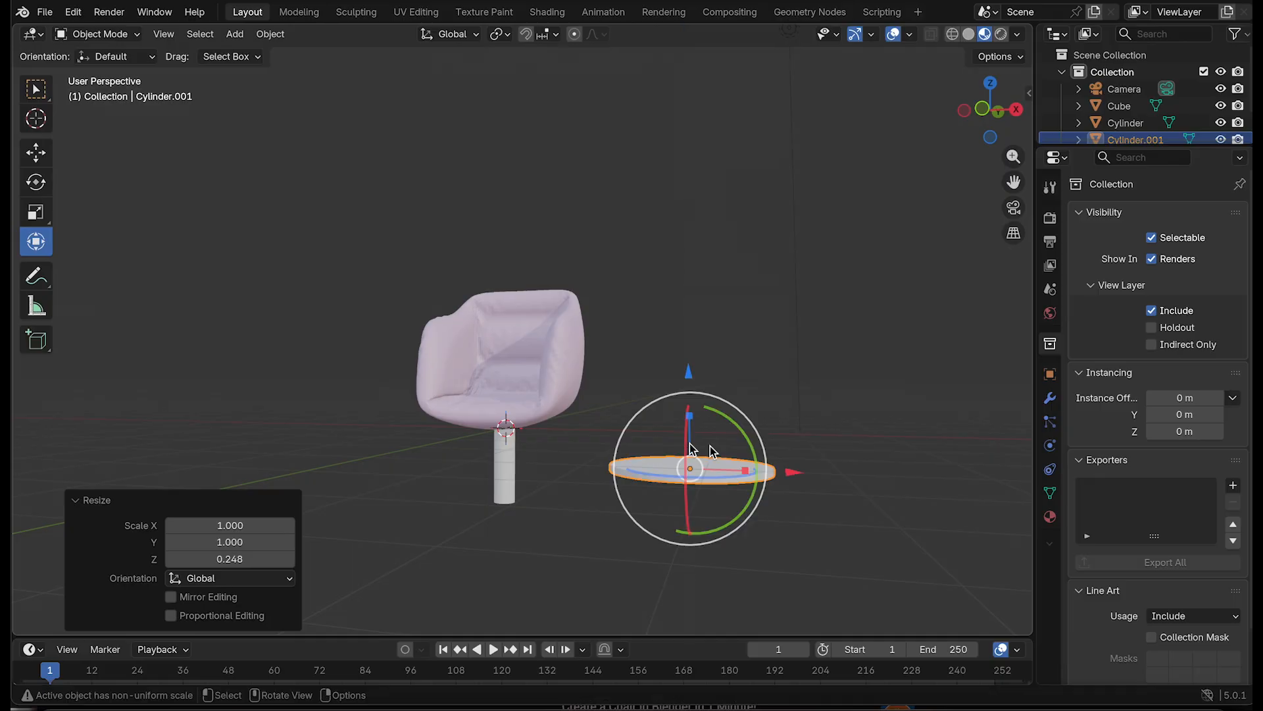
pyautogui.click(891, 386)
# Lower the thin disc about 0.57 m along Z to the level of the support column's lower end
pyautogui.moveTo(987, 117)
pyautogui.mouseDown()
pyautogui.moveTo(981, 187)
pyautogui.moveTo(993, 113)
pyautogui.mouseUp()
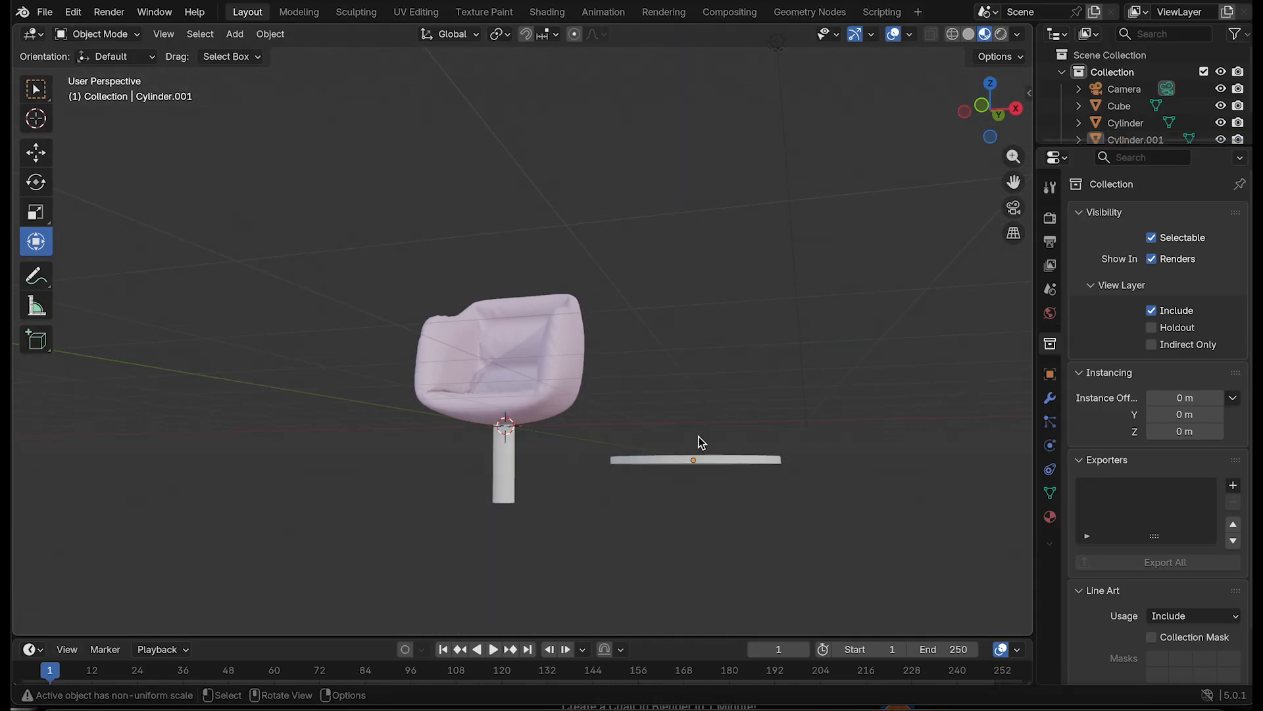
pyautogui.click(677, 462)
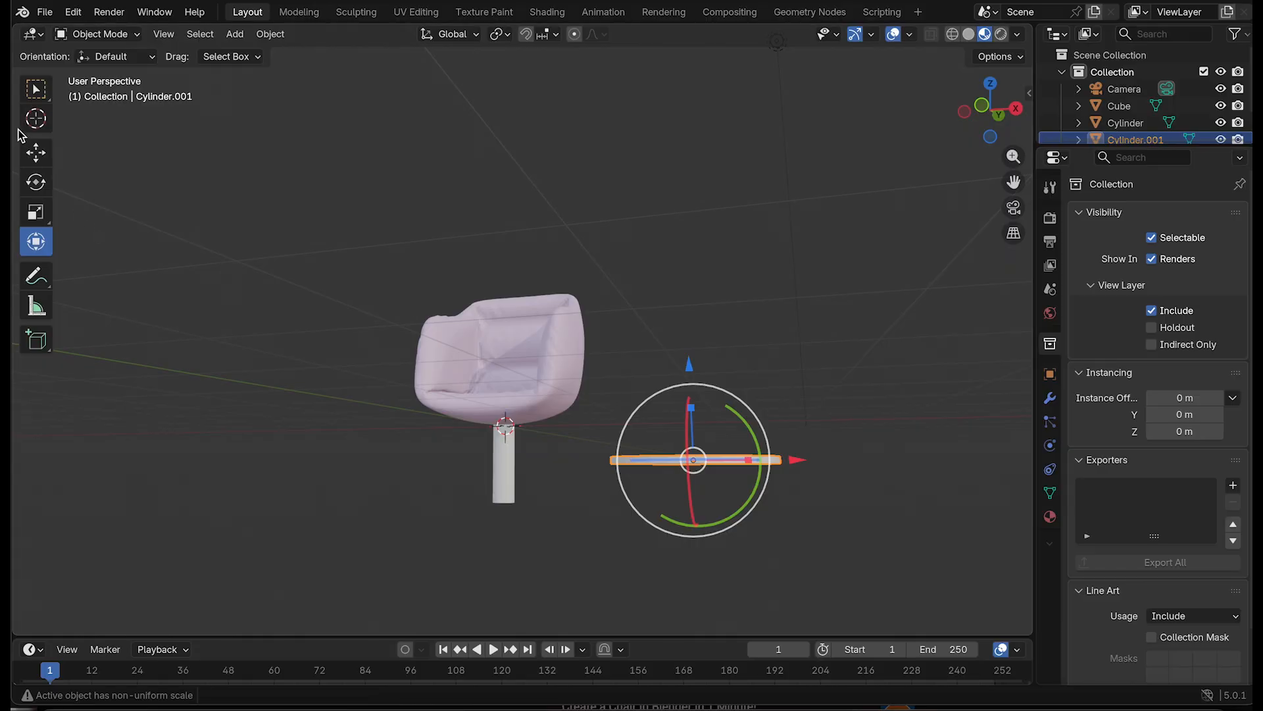
pyautogui.click(37, 154)
pyautogui.moveTo(697, 392); pyautogui.dragTo(697, 439)
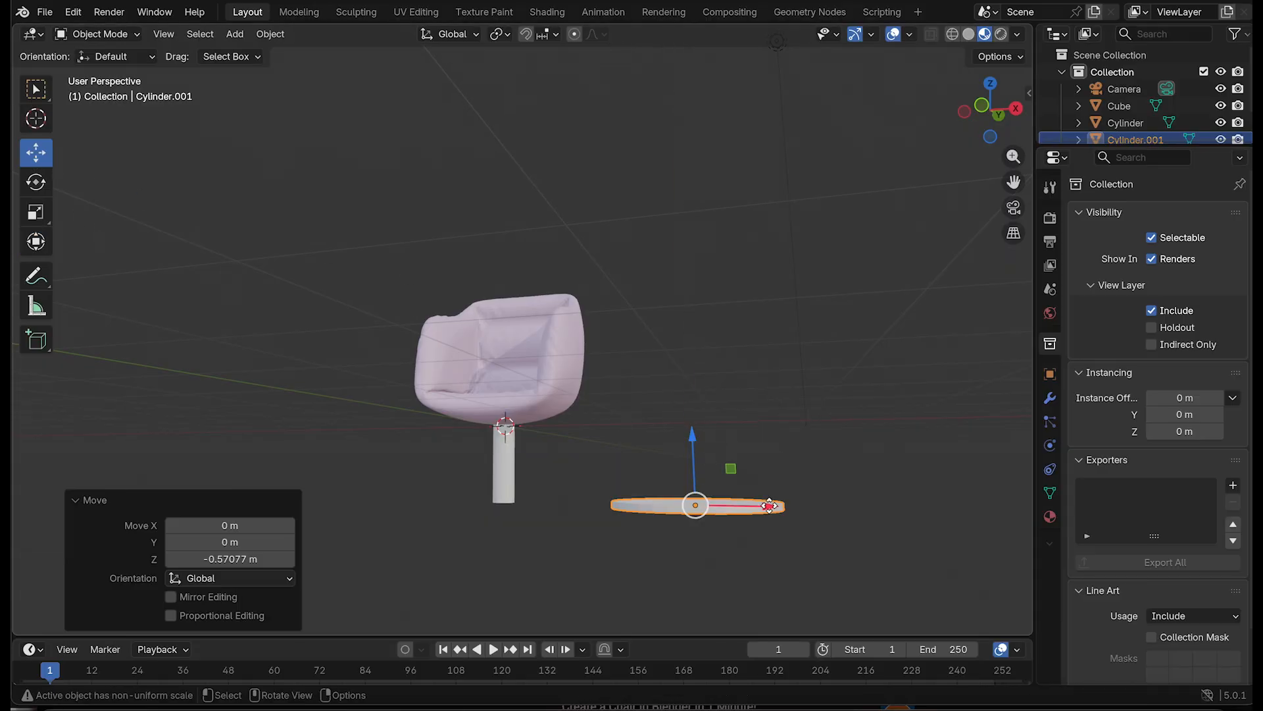
# Move the disc about -2.63 m along X to centre it beneath the support column, and deselect it
pyautogui.moveTo(770, 506); pyautogui.dragTo(571, 501)
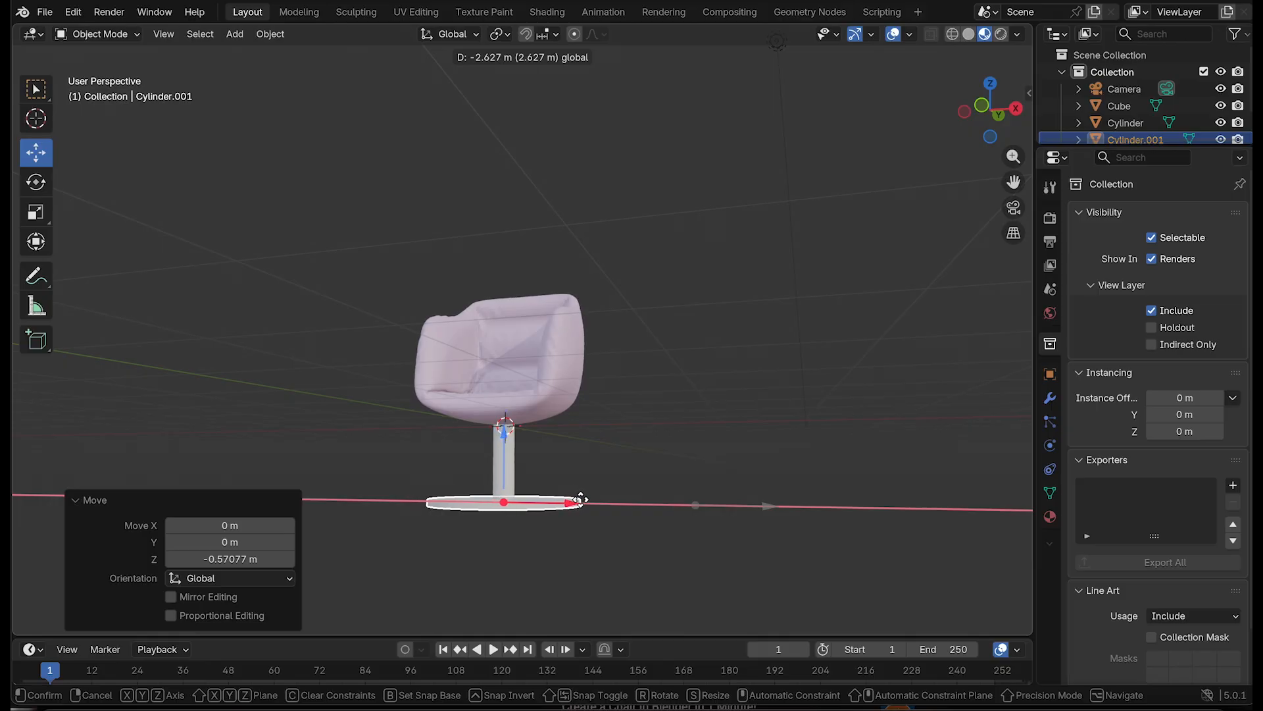
pyautogui.moveTo(581, 500); pyautogui.dragTo(581, 500)
pyautogui.click(900, 295)
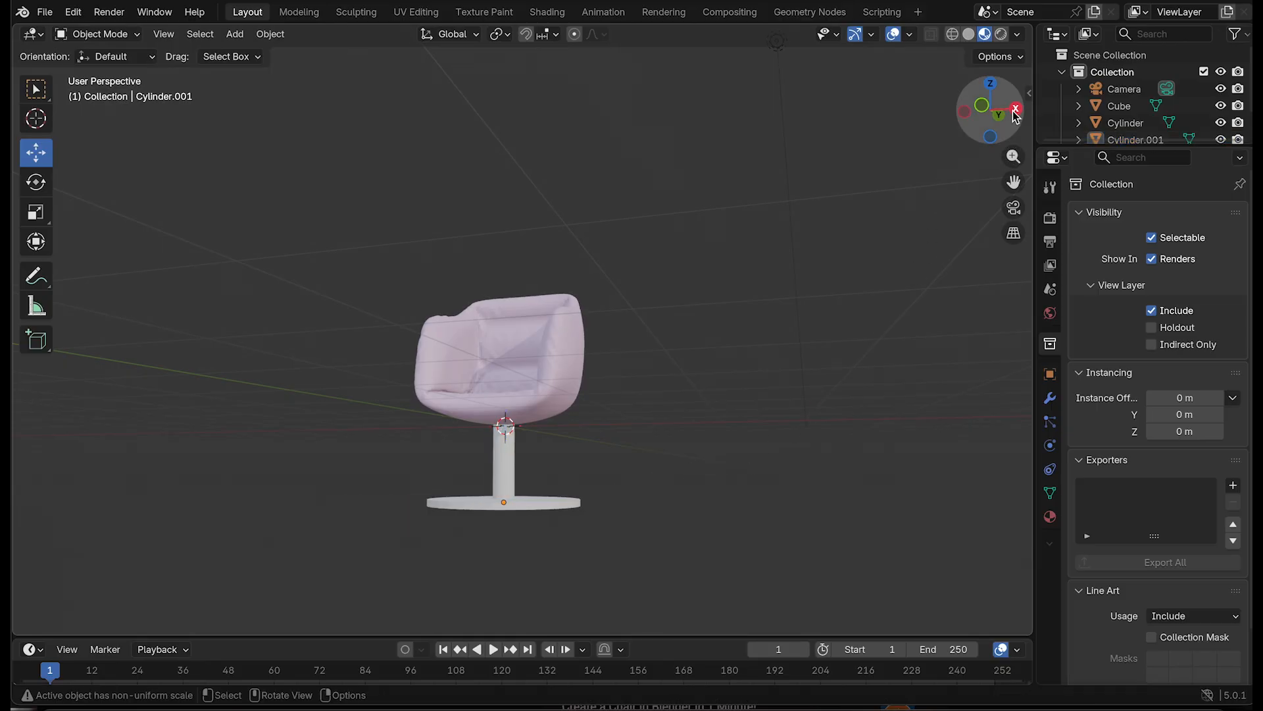
# Darken the base color of the pedestal column's material from near white to a light grey
pyautogui.moveTo(994, 113); pyautogui.dragTo(947, 110)
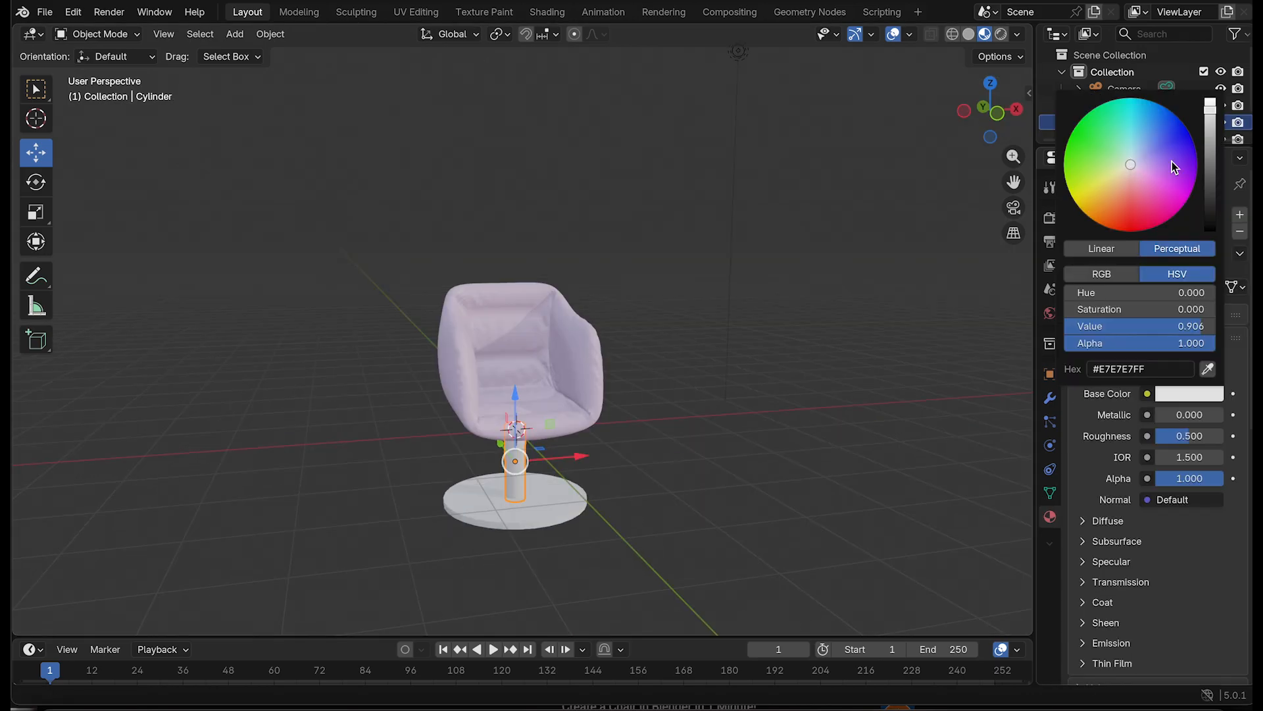
pyautogui.moveTo(1210, 104); pyautogui.dragTo(1209, 130)
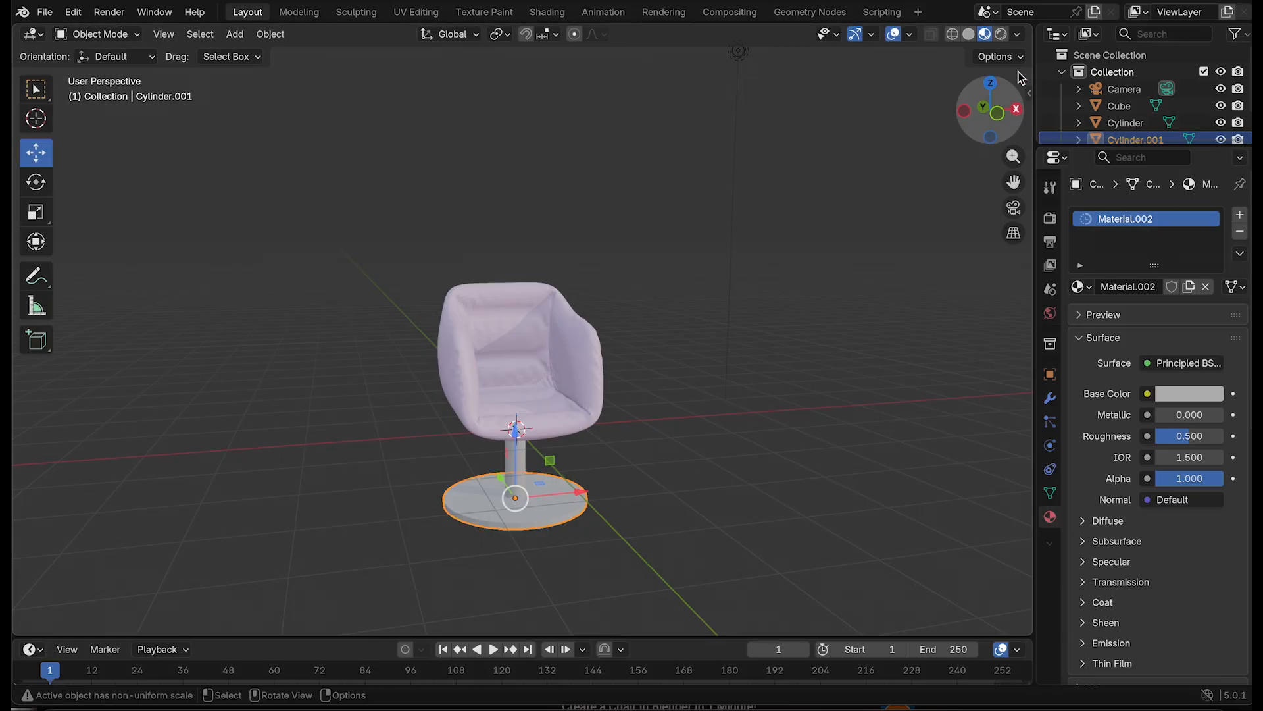
# Compare the finished chair in Rendered, Solid and Wireframe viewport shading, ending in Material Preview for a closer look
pyautogui.click(1000, 36)
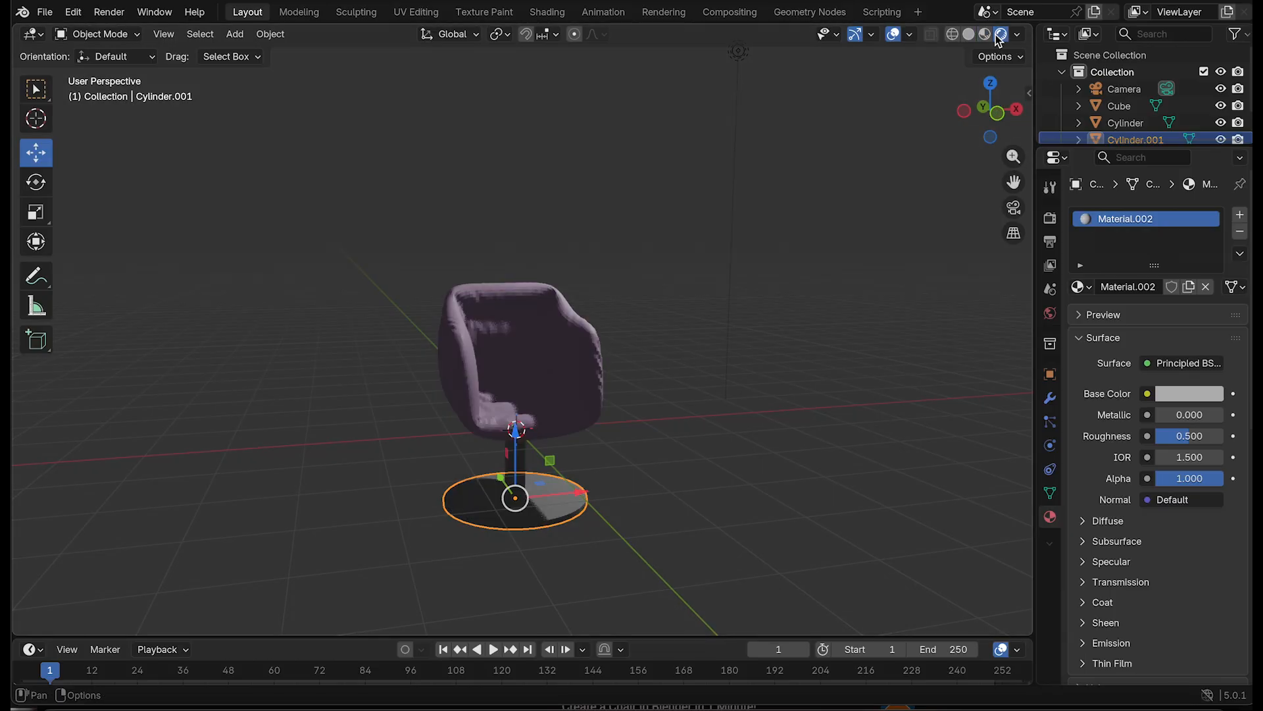
pyautogui.click(984, 36)
pyautogui.click(967, 36)
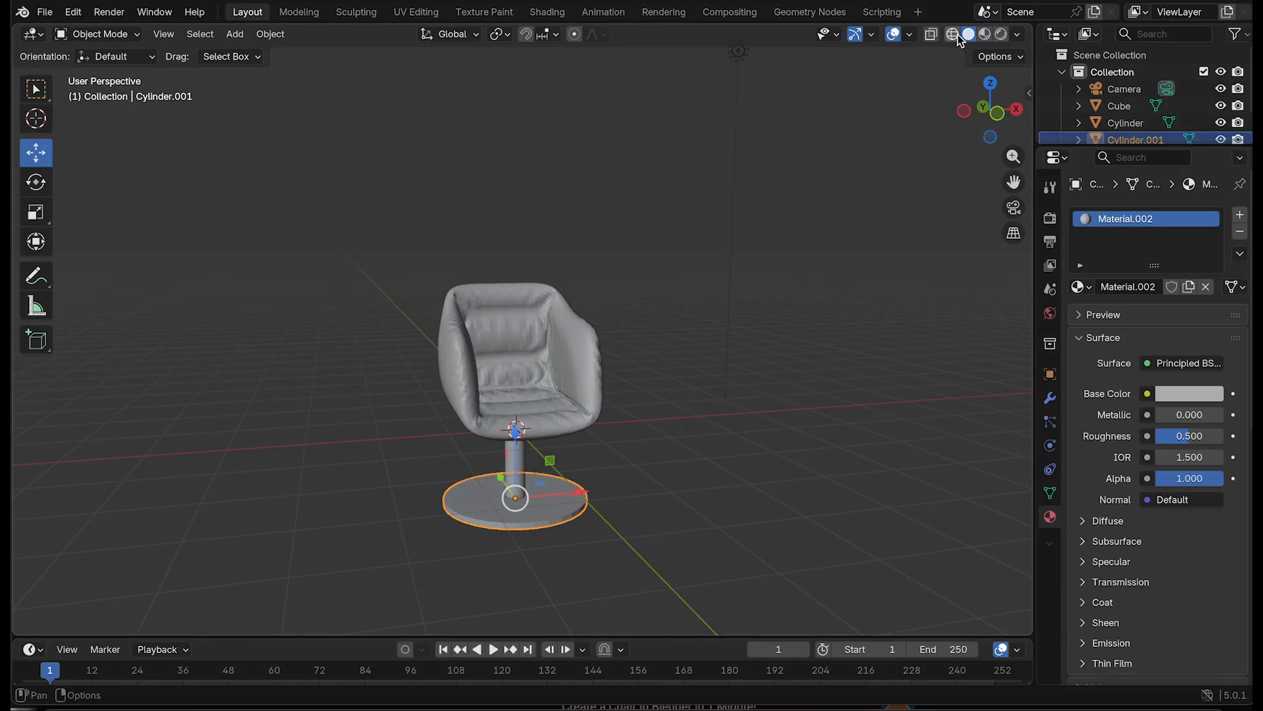
pyautogui.click(953, 34)
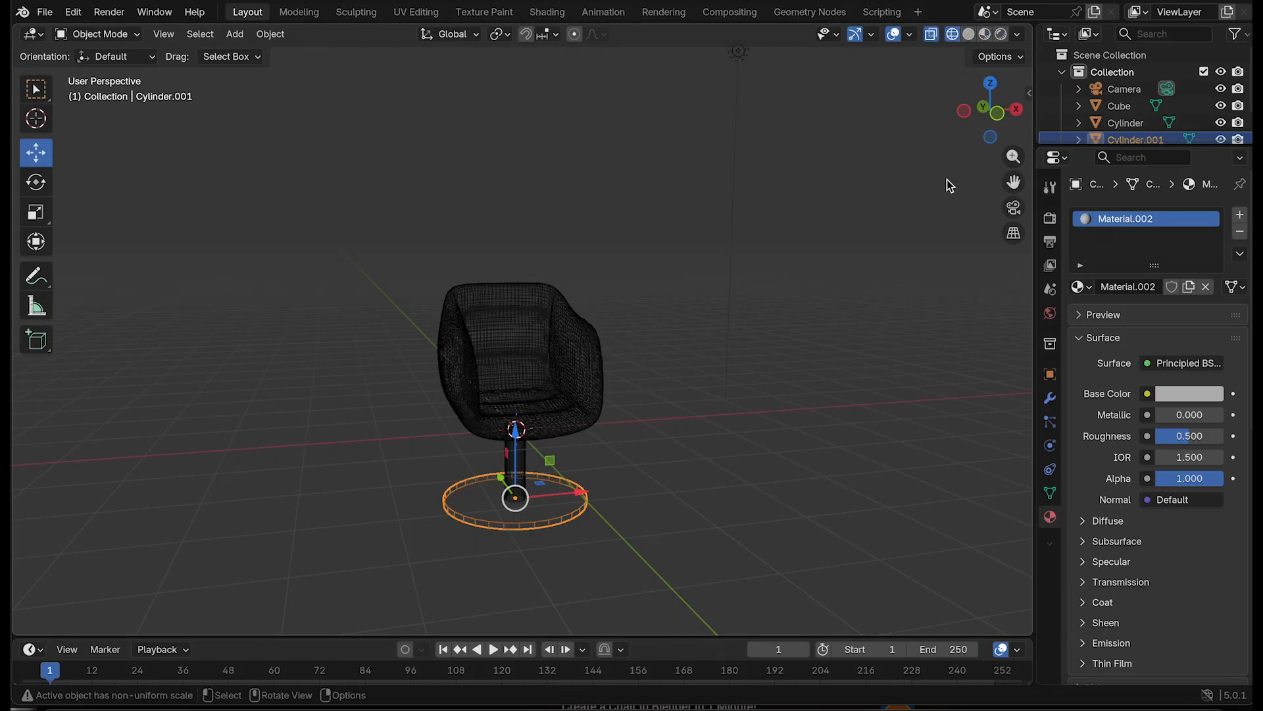
pyautogui.click(968, 34)
pyautogui.click(985, 35)
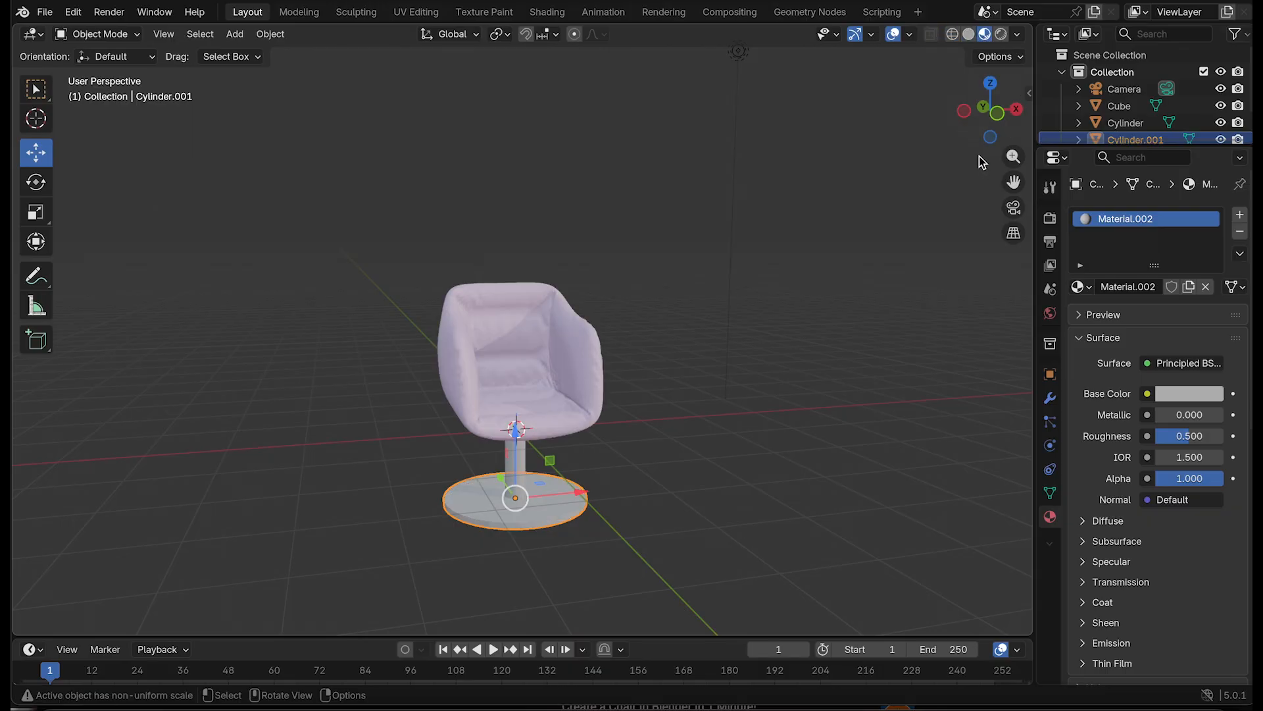
pyautogui.scroll(4, 768, 395)
pyautogui.scroll(-3, 767, 392)
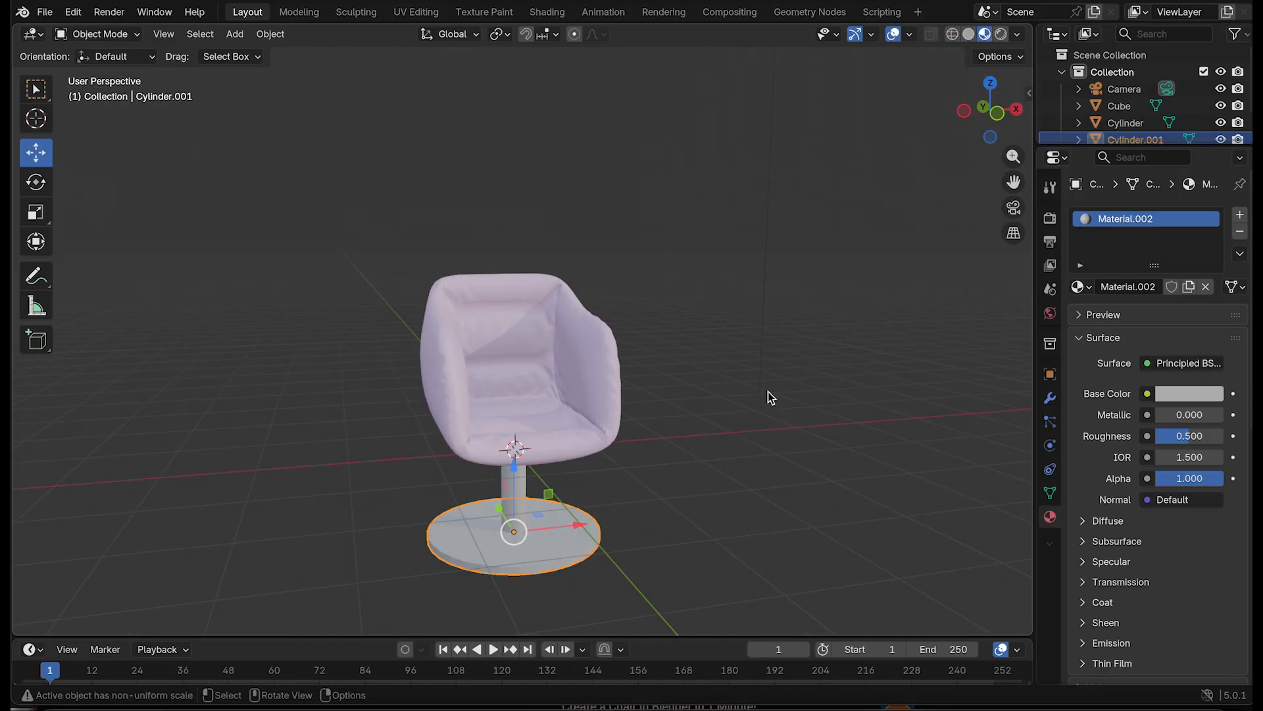